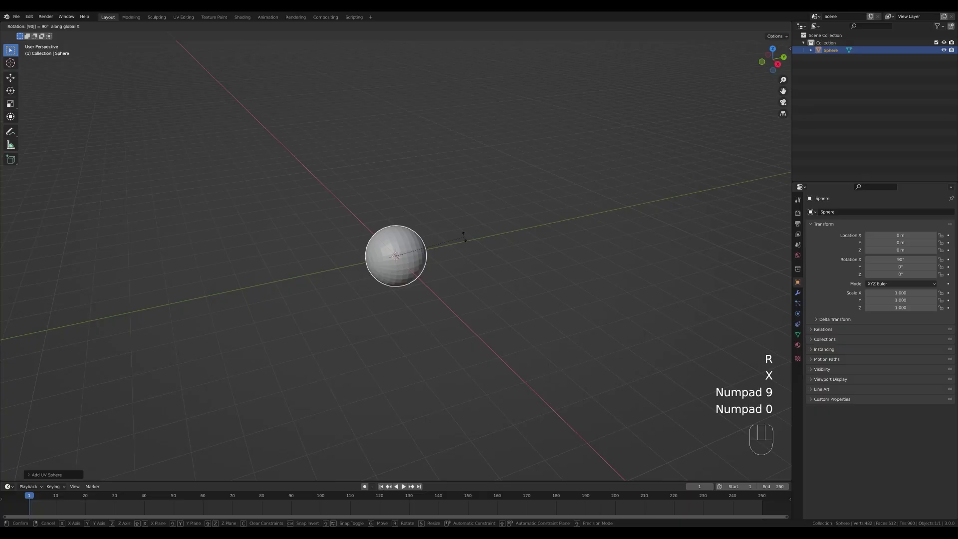
# Rotate the UV sphere 90° about the global X axis
pyautogui.press('KP_Enter')
pyautogui.moveTo(463, 236); pyautogui.dragTo(444, 258, button='middle')
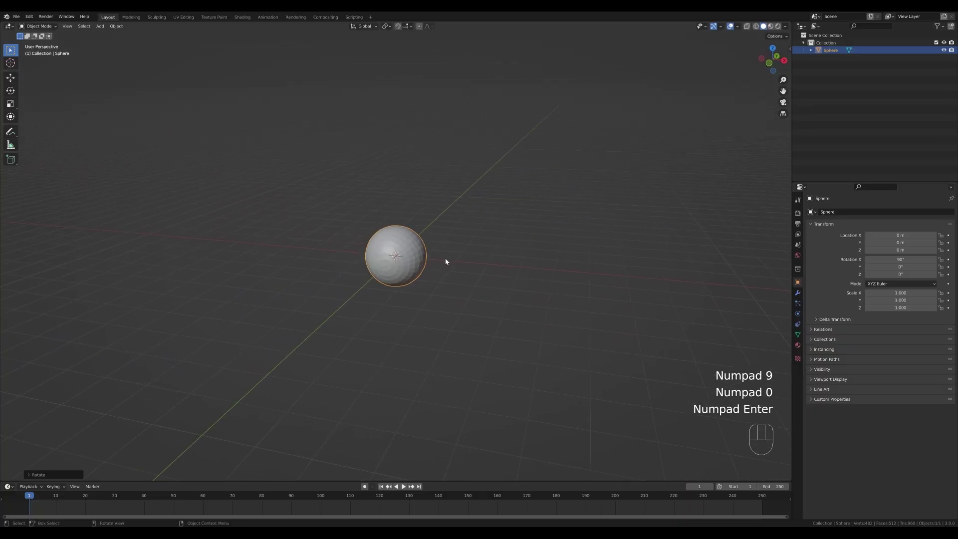
pyautogui.scroll(5, 445, 261)
pyautogui.moveTo(384, 307); pyautogui.dragTo(410, 261, button='middle')
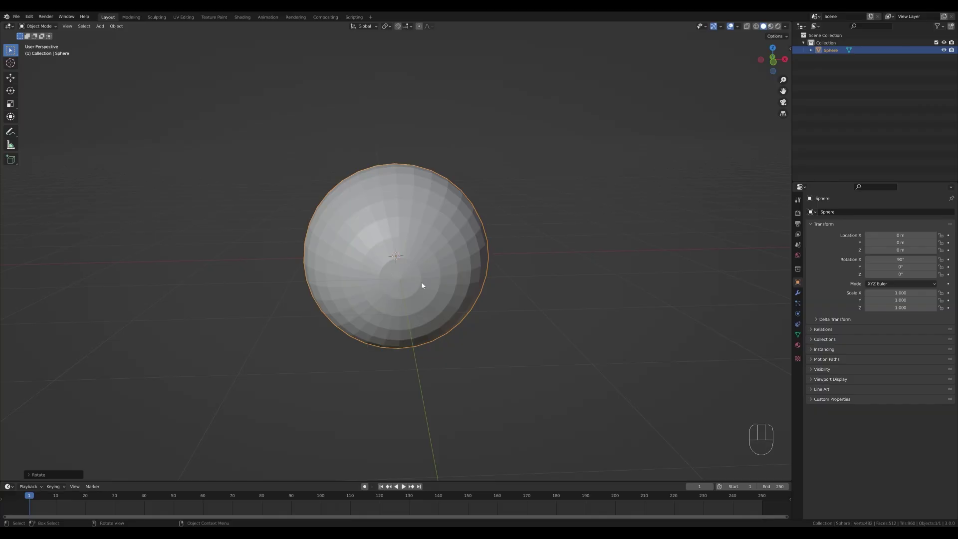
# Delete the vertices at the sphere's front pole and its first ring to open a round hole
pyautogui.press('Tab')
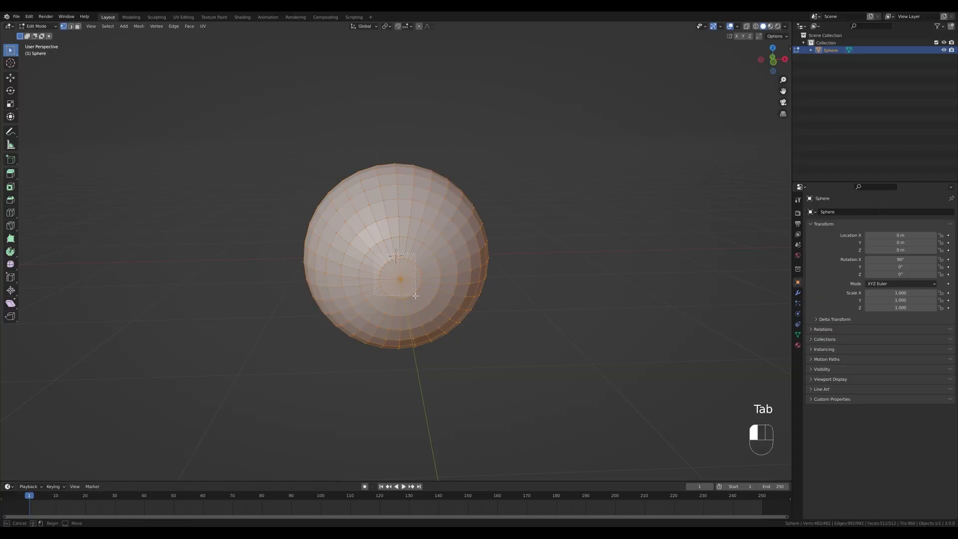
pyautogui.click(425, 301)
pyautogui.press('x')
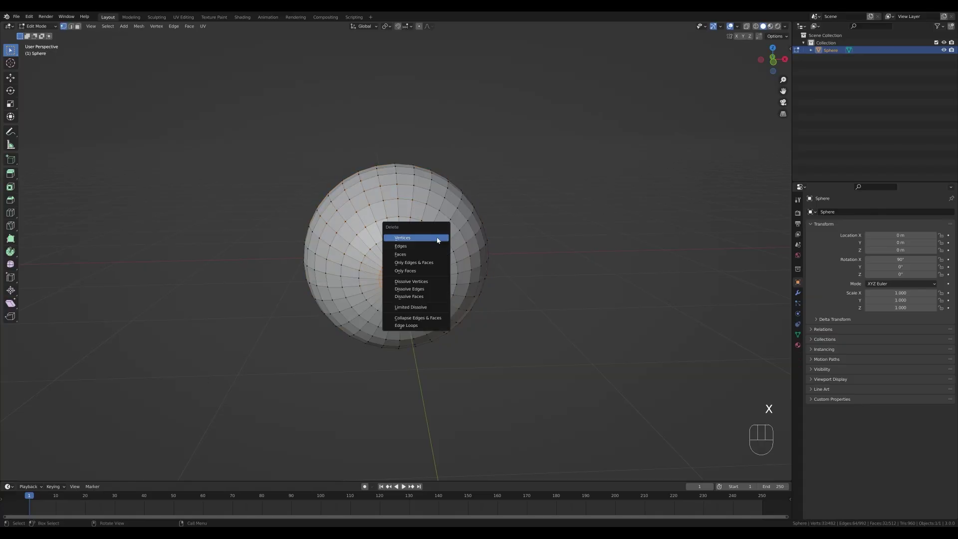
pyautogui.click(437, 239)
pyautogui.moveTo(519, 274); pyautogui.dragTo(549, 302, button='middle')
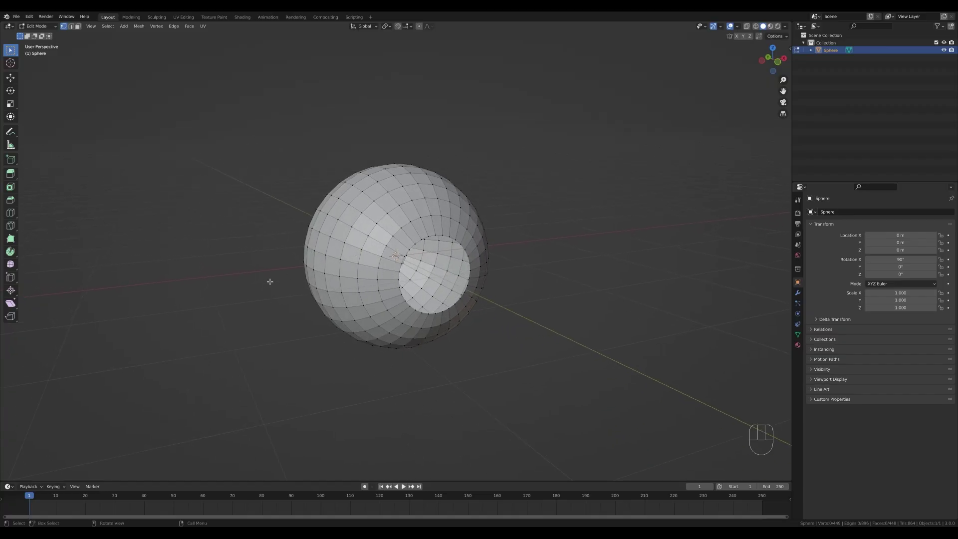
# In front view, knife-cut through the sphere along X from the hole rim's vertex just above centre past the right-hand side
pyautogui.press('KP_1')
pyautogui.scroll(4, 497, 304)
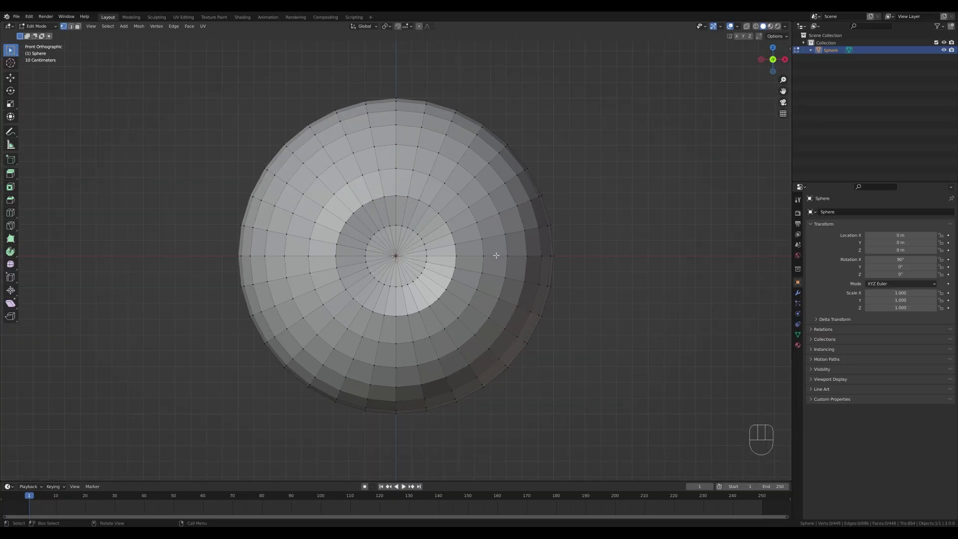
pyautogui.press('k')
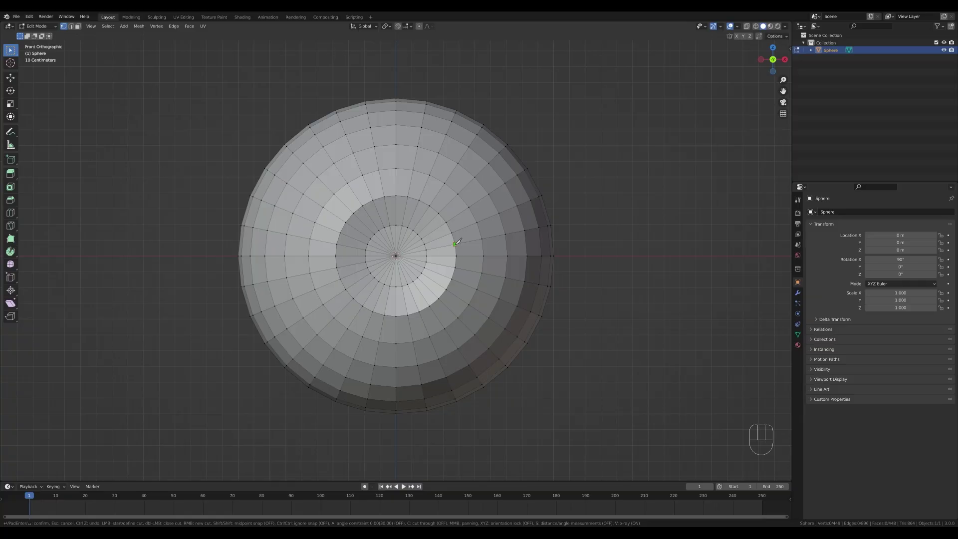
pyautogui.click(455, 243)
pyautogui.press('c')
pyautogui.press('c')
pyautogui.press('c')
pyautogui.press('c')
pyautogui.press('c')
pyautogui.press('x')
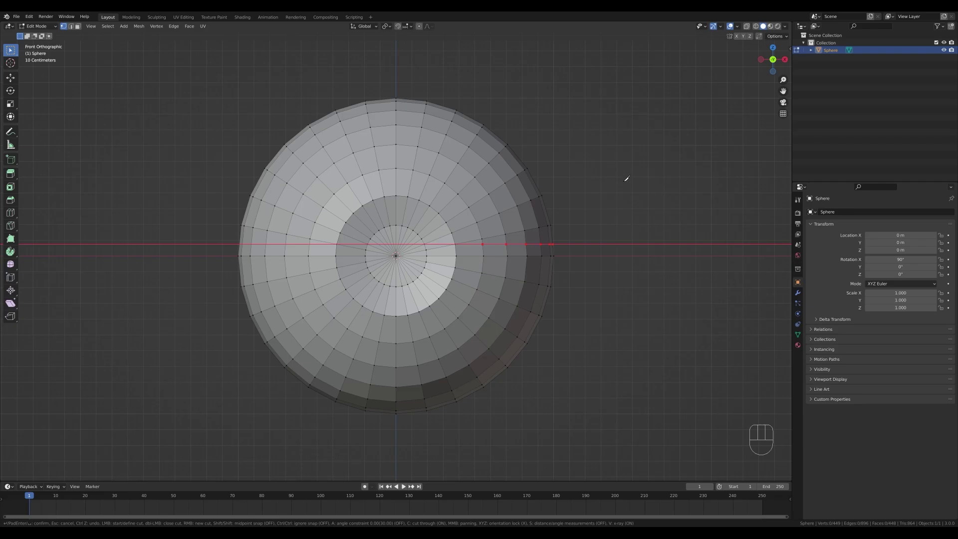
pyautogui.press('Return')
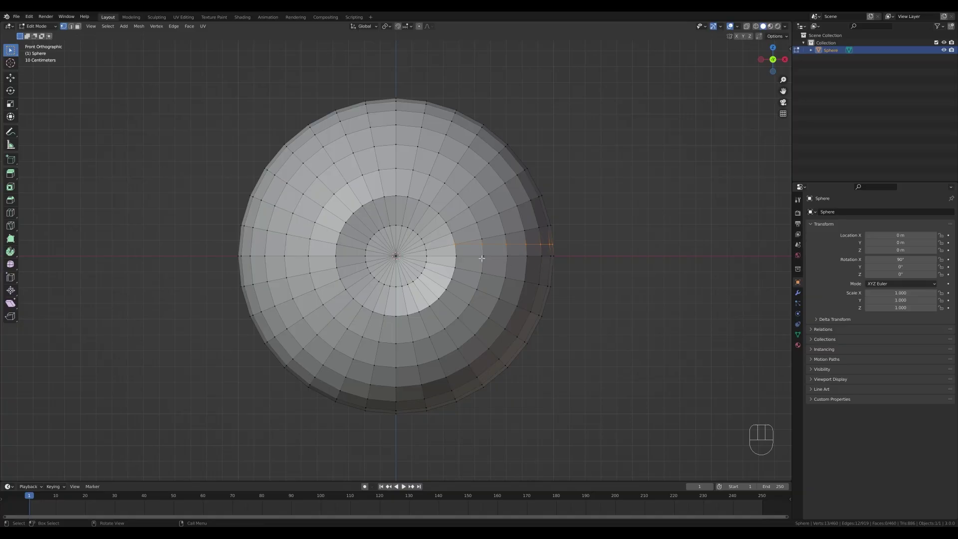
# Knife-cut through the sphere along X from the hole rim's vertex just below centre past the right-hand side
pyautogui.press('k')
pyautogui.click(455, 267)
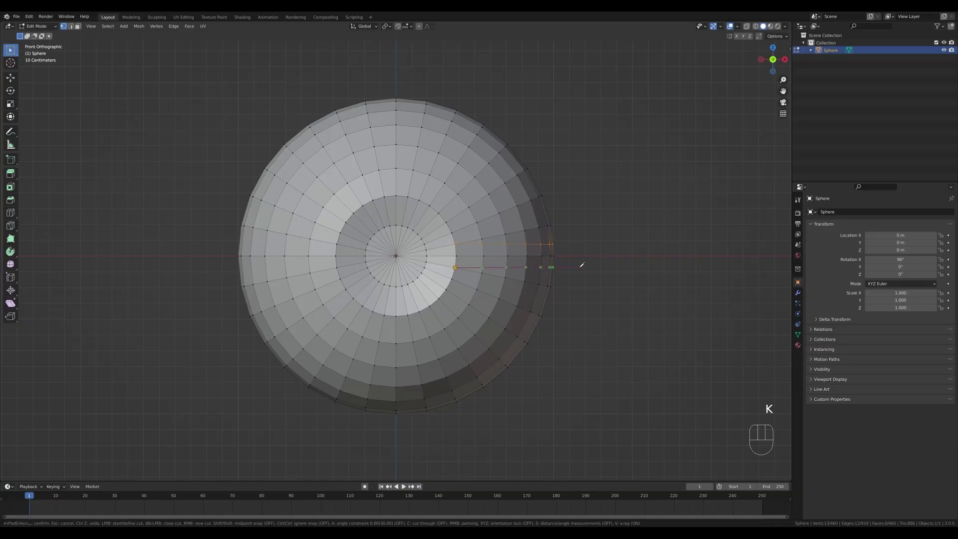
pyautogui.press('c')
pyautogui.press('x')
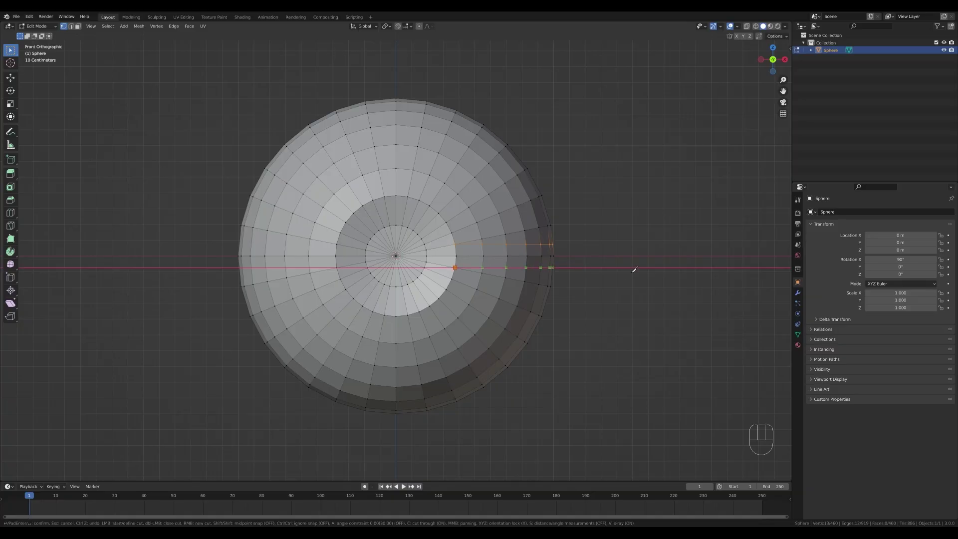
pyautogui.click(629, 297)
pyautogui.press('Return')
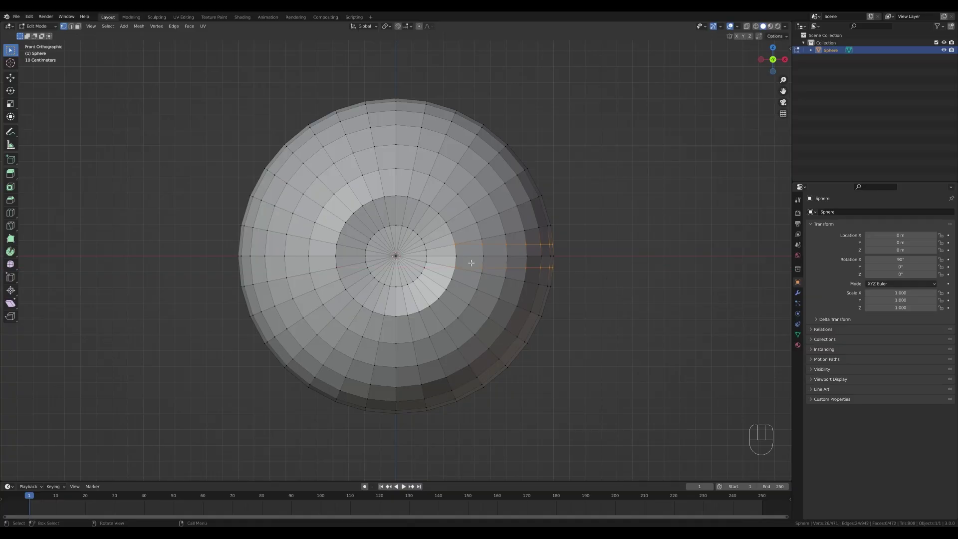
# Make two matching horizontal knife cuts through the sphere's left-hand side, starting at the hole rim just above and below centre
pyautogui.press('k')
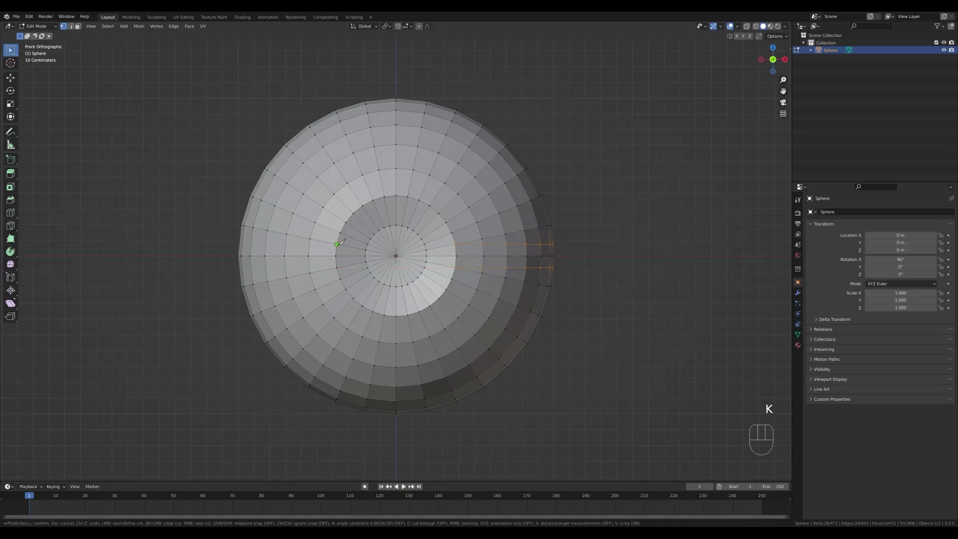
pyautogui.click(338, 244)
pyautogui.press('c')
pyautogui.click(189, 244)
pyautogui.press('Return')
pyautogui.press('k')
pyautogui.click(337, 267)
pyautogui.click(216, 269)
pyautogui.press('Return')
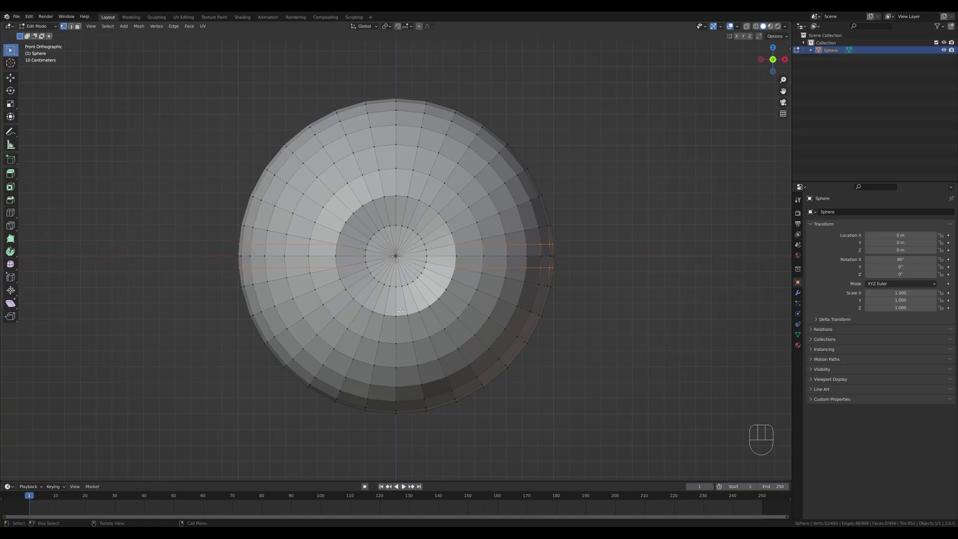
# Dissolve the vertex at the sphere's back pole to merge the surrounding triangles into one cap face
pyautogui.moveTo(280, 307); pyautogui.dragTo(462, 299, button='middle')
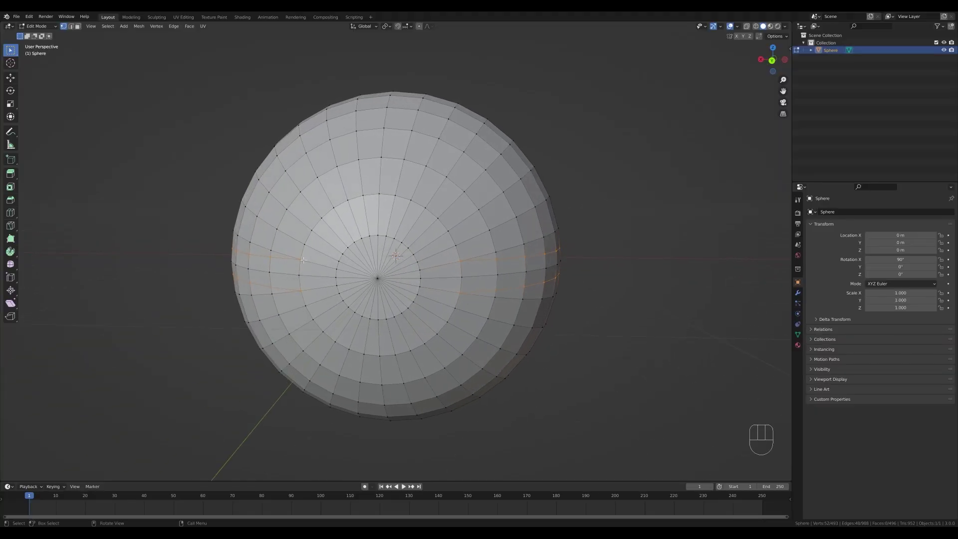
pyautogui.click(373, 281)
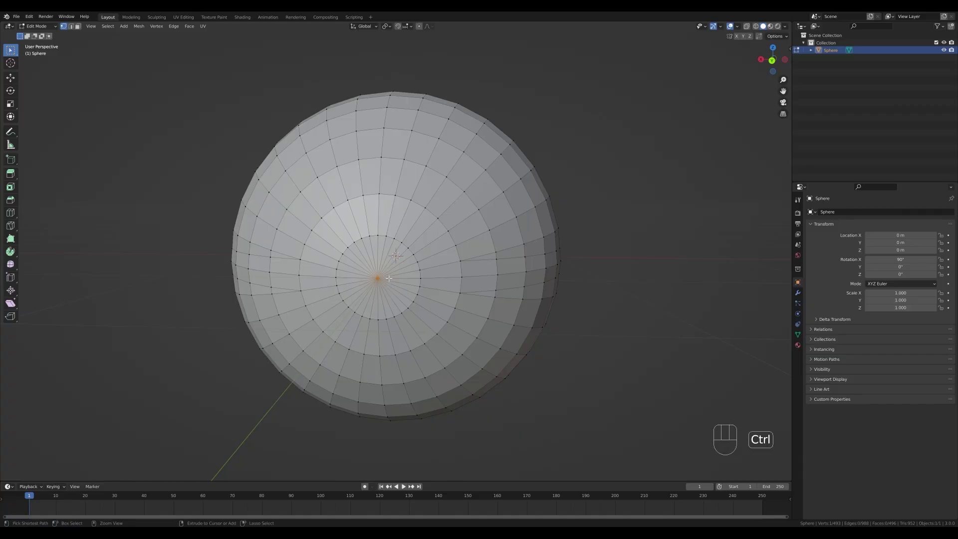
pyautogui.hotkey('ctrl', 'x')
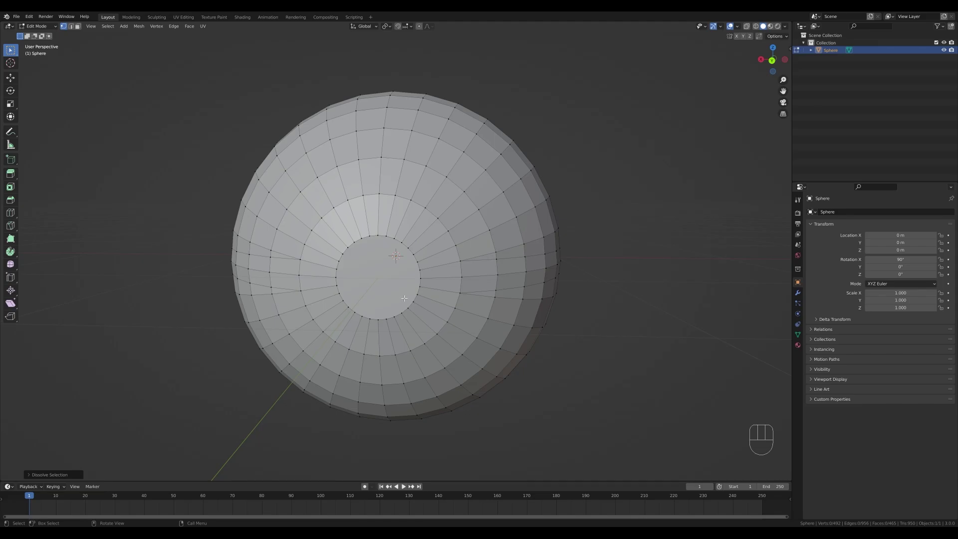
# Connect the knife cuts' end vertices on the back of the sphere to the nearest vertices on the cap's rim
pyautogui.click(302, 258)
pyautogui.keyDown('shift'); pyautogui.click(299, 259); pyautogui.keyUp('shift')
pyautogui.press('j')
pyautogui.hotkey('ctrl', 'z')
pyautogui.keyDown('shift'); pyautogui.click(347, 296); pyautogui.keyUp('shift')
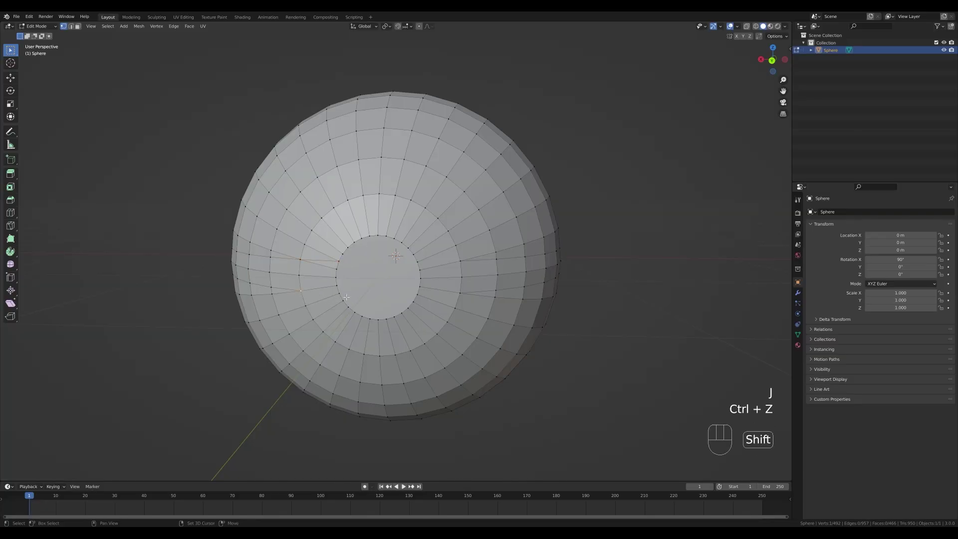
pyautogui.press('j')
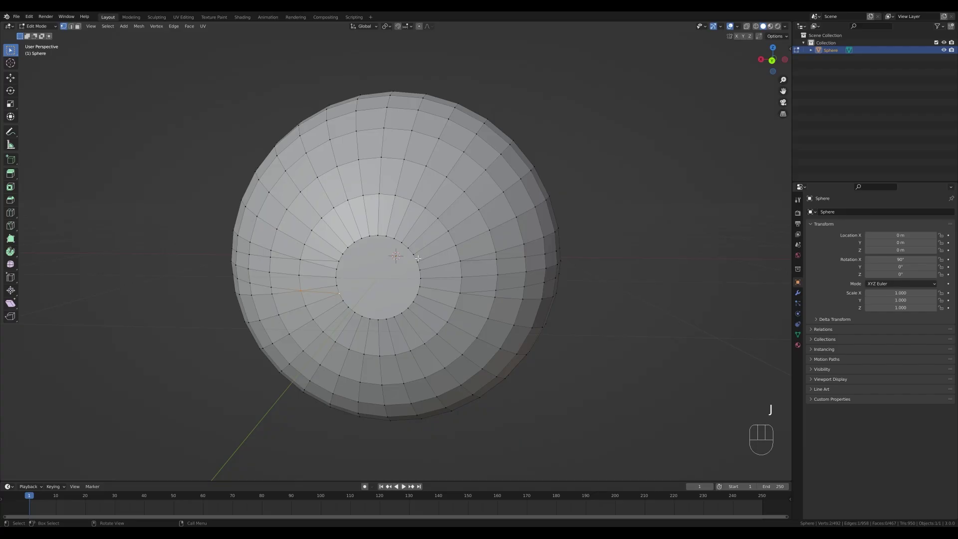
pyautogui.keyDown('shift'); pyautogui.click(459, 261); pyautogui.keyUp('shift')
pyautogui.press('j')
# Join the opposite rim vertices of the back cap with two horizontal edges, one above and one below centre
pyautogui.keyDown('shift'); pyautogui.click(339, 261); pyautogui.keyUp('shift')
pyautogui.press('j')
pyautogui.keyDown('shift'); pyautogui.click(419, 264); pyautogui.keyUp('shift')
pyautogui.press('j')
pyautogui.click(340, 292)
pyautogui.keyDown('shift'); pyautogui.click(418, 294); pyautogui.keyUp('shift')
pyautogui.press('j')
# Delete the horizontal band of faces between the cuts all around the sphere and turn off X-ray display
pyautogui.press('KP_1')
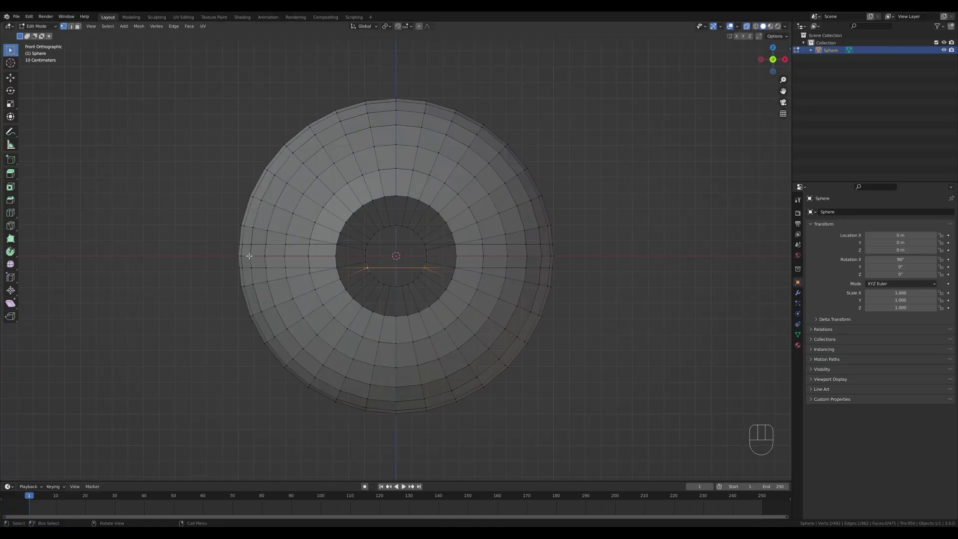
pyautogui.press('3')
pyautogui.moveTo(237, 245); pyautogui.dragTo(585, 267)
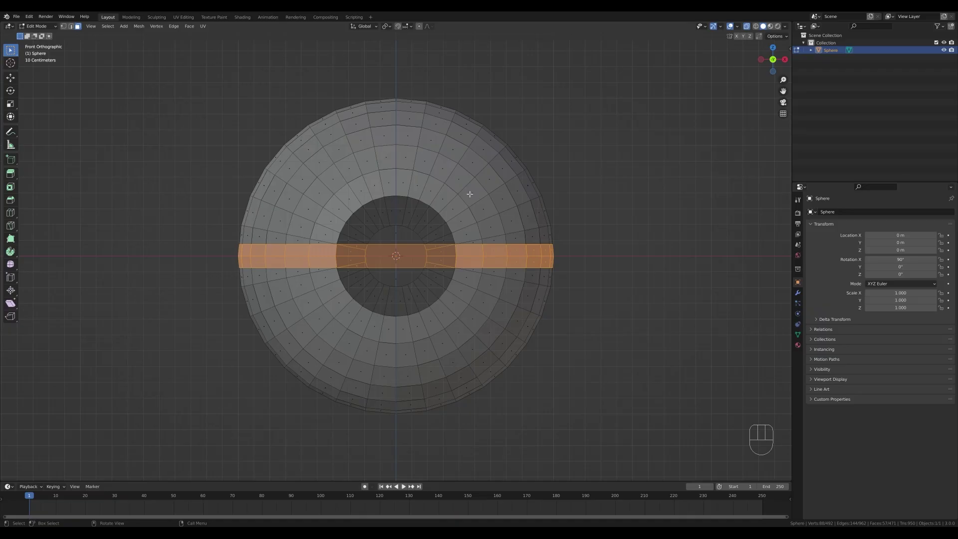
pyautogui.press('x')
pyautogui.click(445, 212)
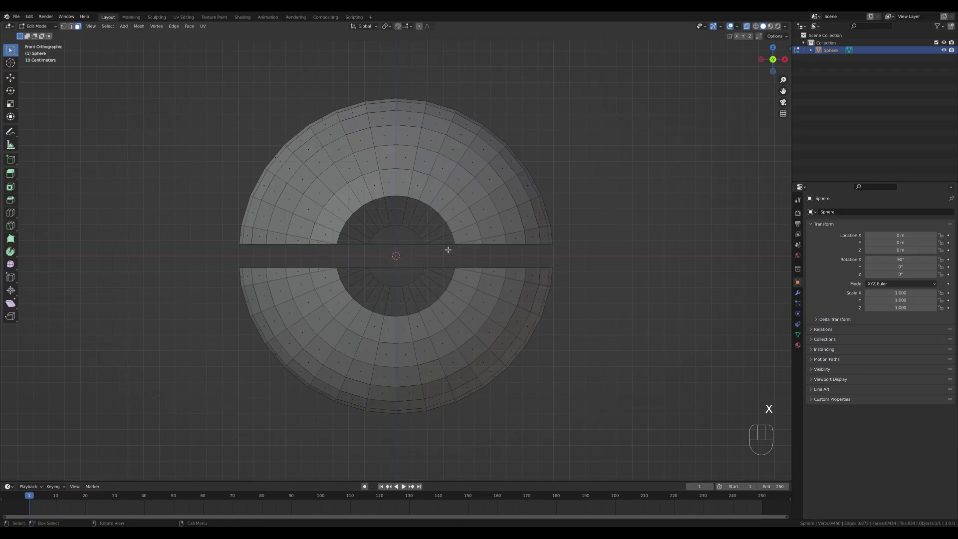
pyautogui.moveTo(448, 249)
pyautogui.mouseDown(button='middle')
pyautogui.moveTo(590, 233)
pyautogui.moveTo(458, 234)
pyautogui.mouseUp(button='middle')
pyautogui.scroll(-1, 457, 235)
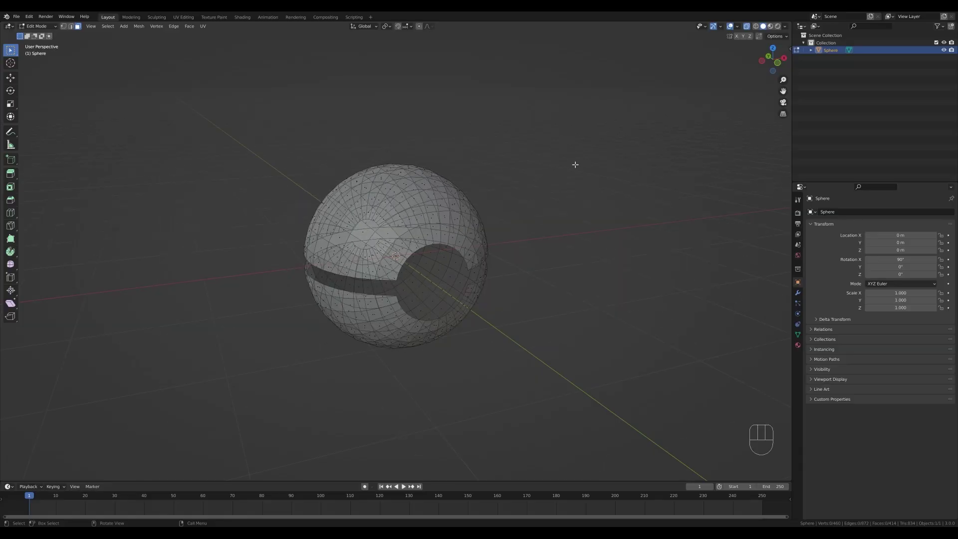
pyautogui.click(746, 27)
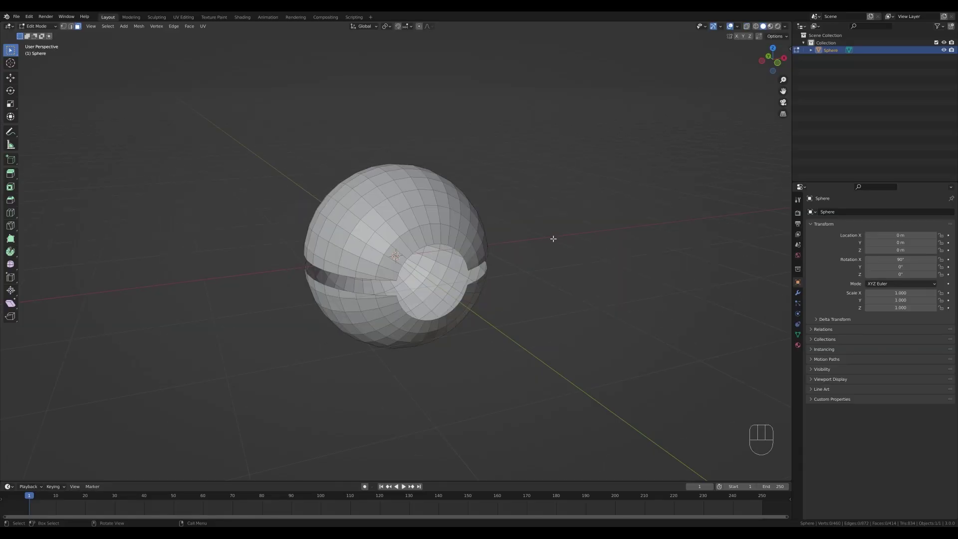
# Add a Solidify modifier to the sphere with a thickness of 0.06 m
pyautogui.scroll(2, 546, 234)
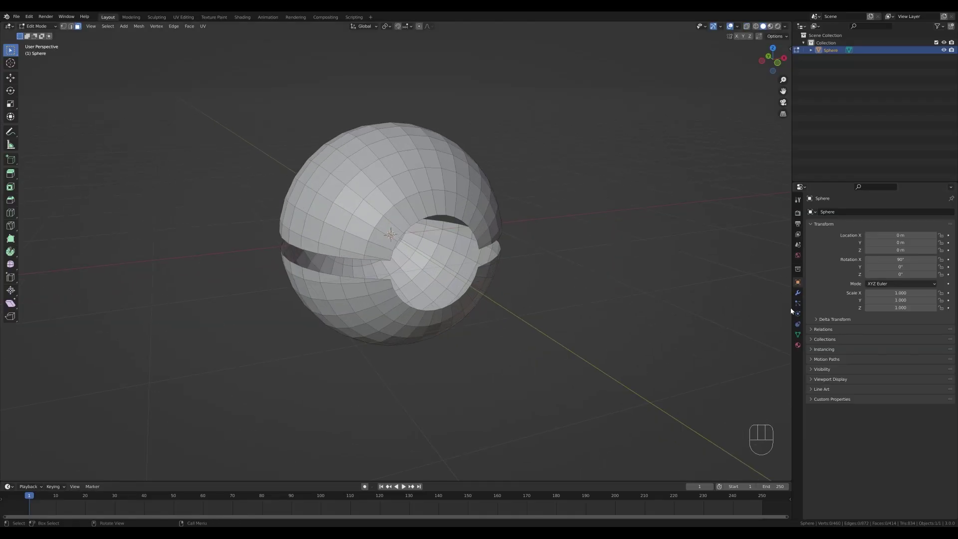
pyautogui.click(797, 292)
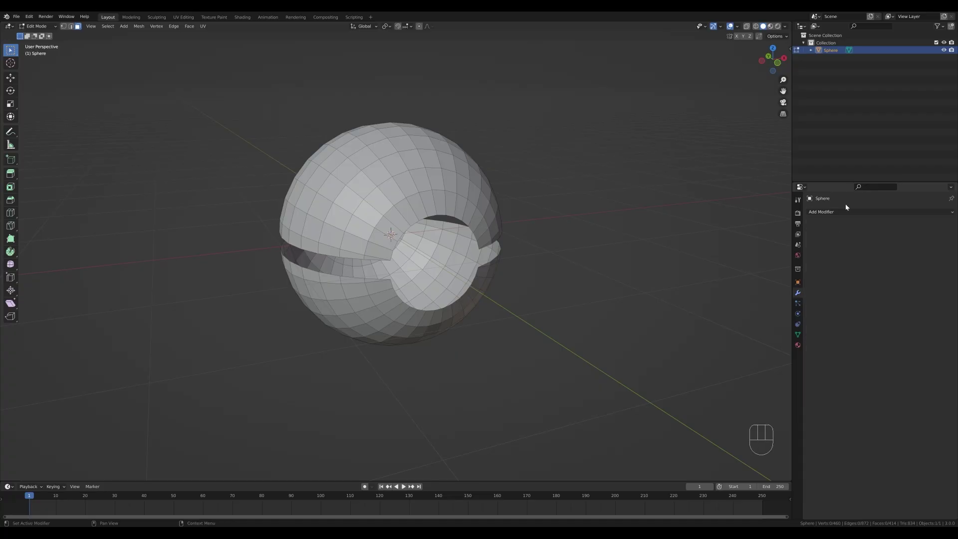
pyautogui.click(822, 216)
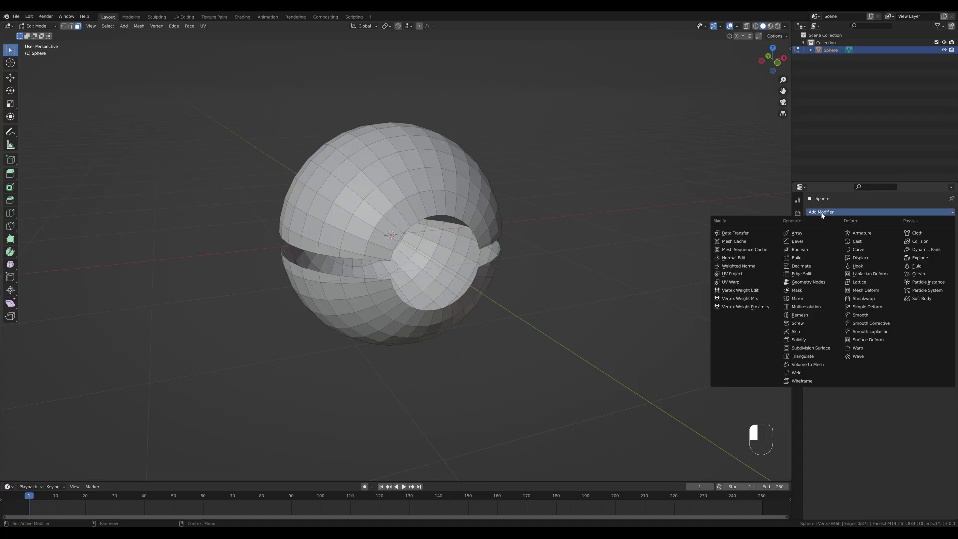
pyautogui.click(809, 341)
pyautogui.scroll(3, 591, 273)
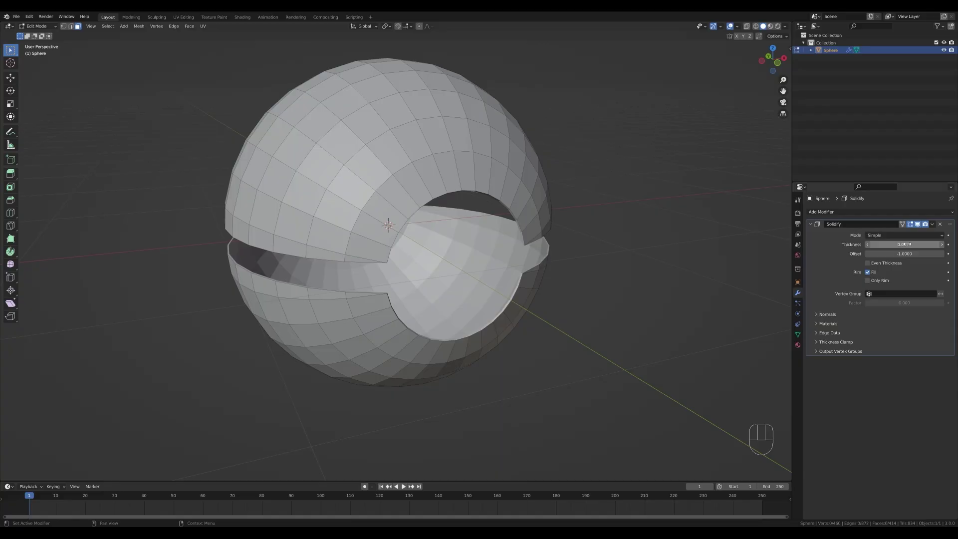
pyautogui.moveTo(905, 244); pyautogui.dragTo(913, 244)
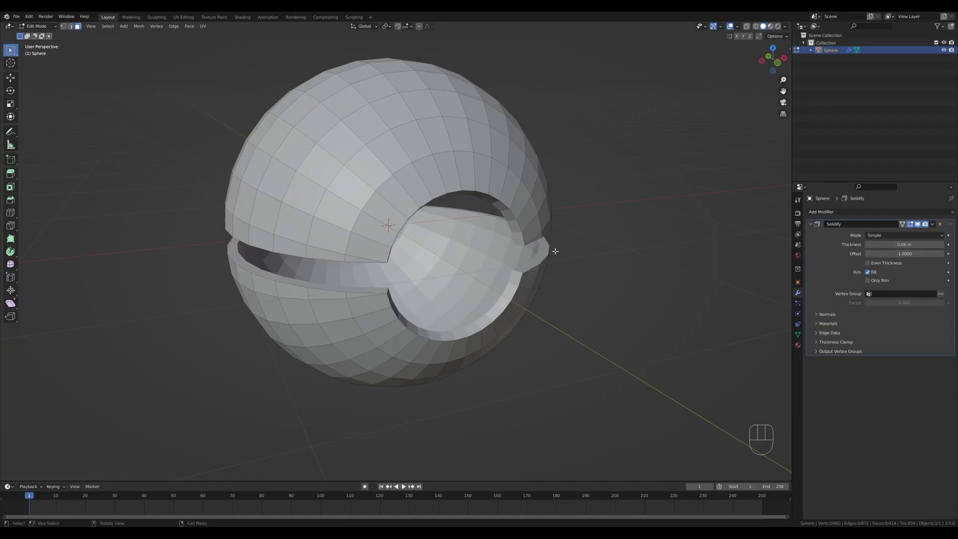
# Add a Bevel modifier to the sphere with an amount of 0.009 m and 2 segments
pyautogui.scroll(-2, 541, 271)
pyautogui.moveTo(600, 268); pyautogui.dragTo(569, 278, button='middle')
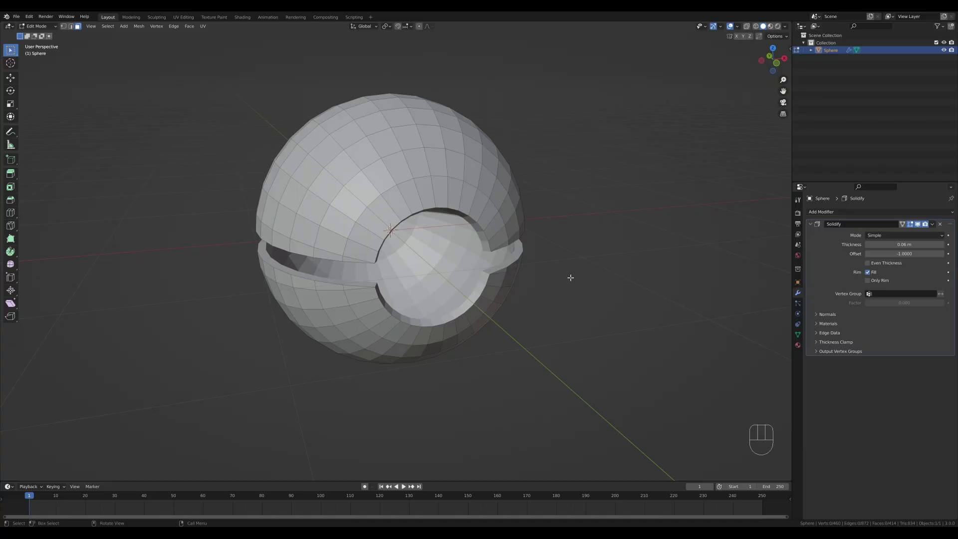
pyautogui.click(821, 212)
pyautogui.click(811, 241)
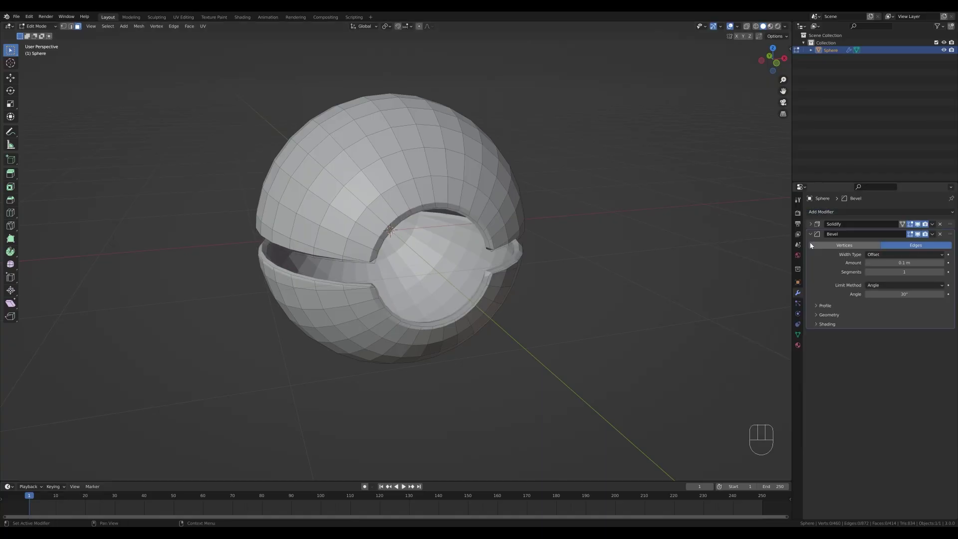
pyautogui.scroll(4, 673, 244)
pyautogui.keyDown('shift'); pyautogui.moveTo(913, 265); pyautogui.dragTo(889, 265); pyautogui.keyUp('shift')
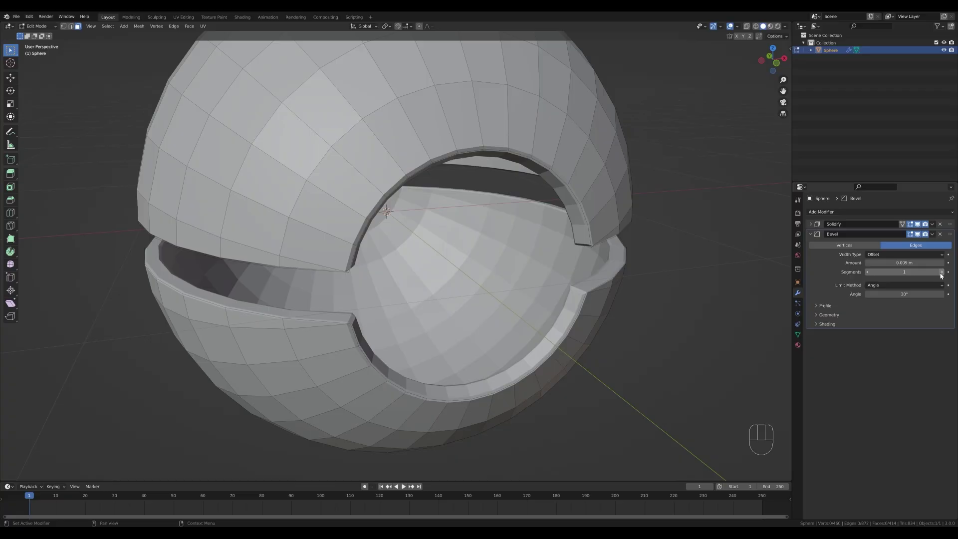
pyautogui.click(940, 272)
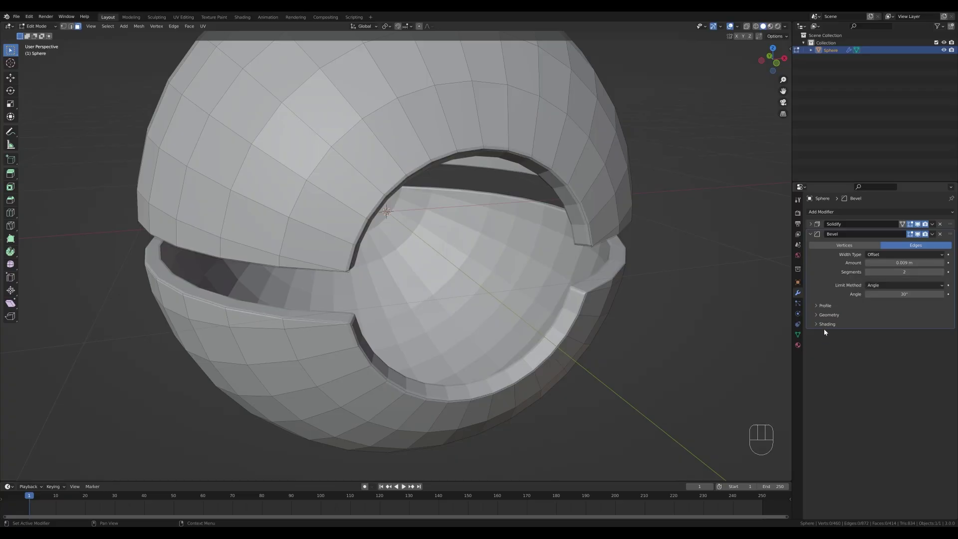
# Set the Bevel modifier's outer miter to Arc in its geometry settings
pyautogui.click(815, 315)
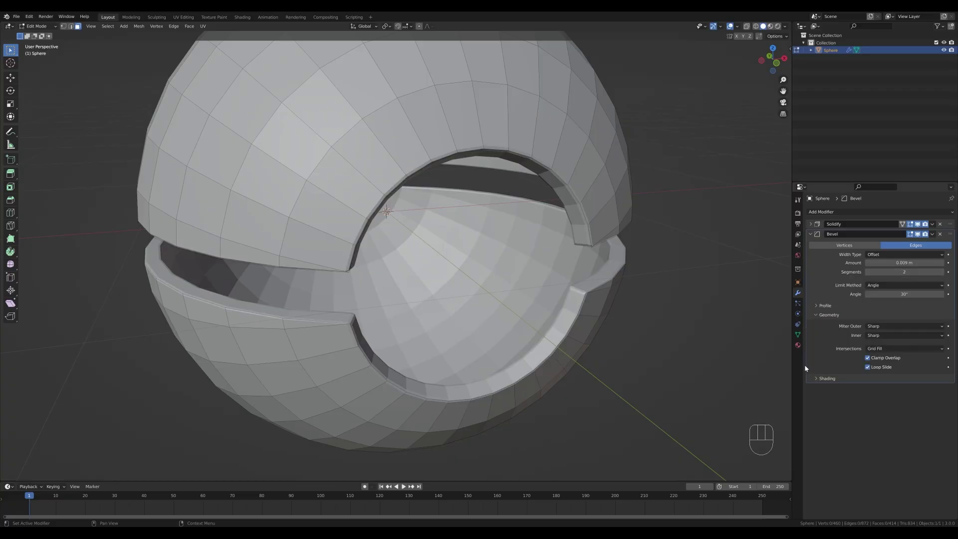
pyautogui.click(882, 325)
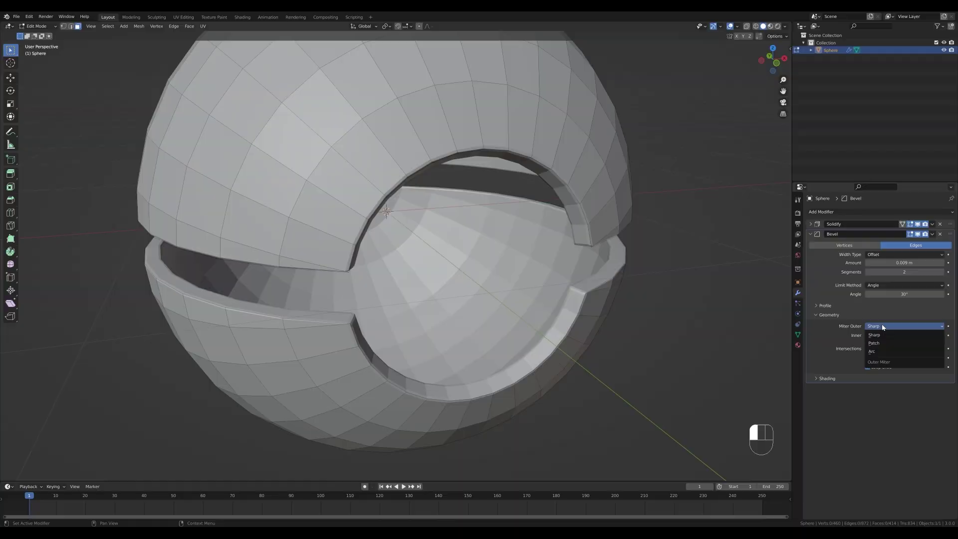
pyautogui.click(874, 356)
pyautogui.scroll(-4, 555, 215)
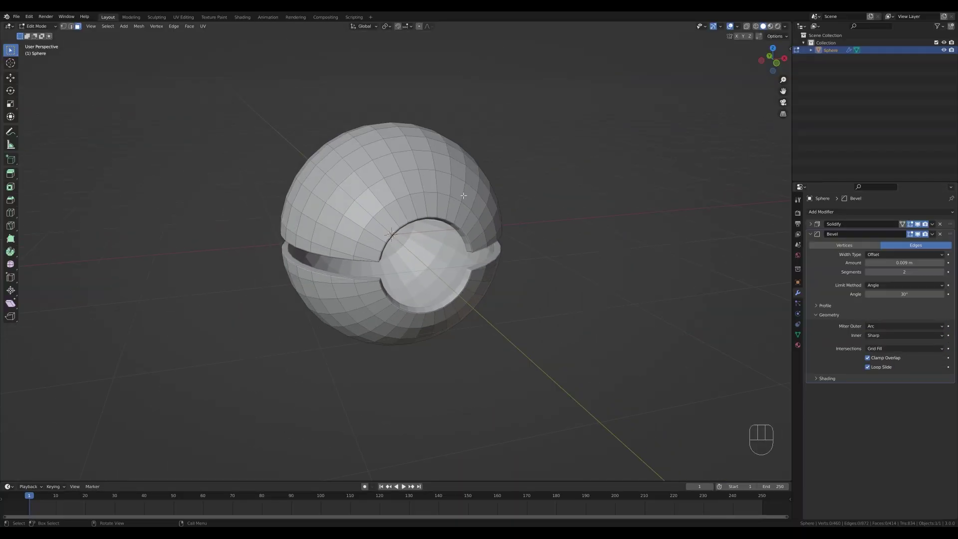
# Return to Object Mode and add a Subdivision modifier with viewport level 1 to the shell, collapsing the Bevel settings
pyautogui.press('Tab')
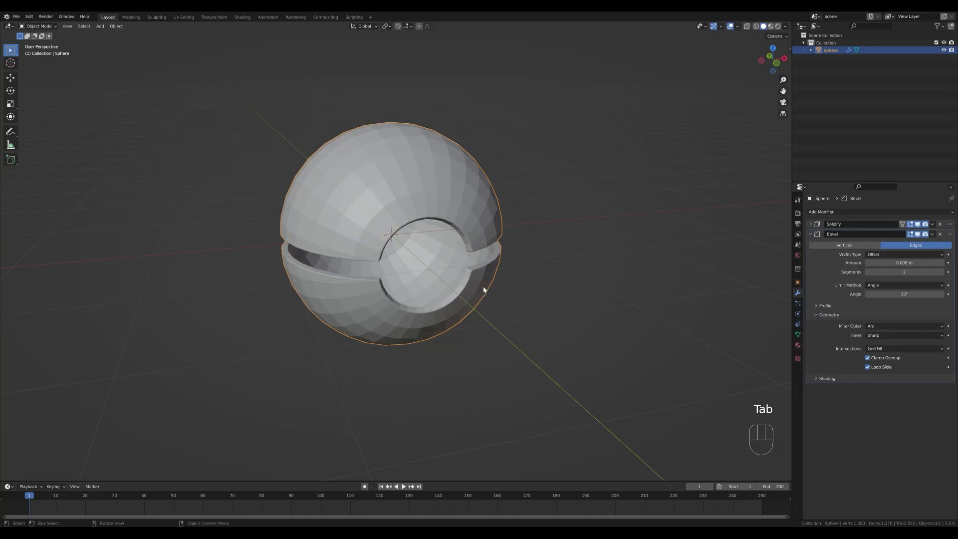
pyautogui.hotkey('ctrl', '1')
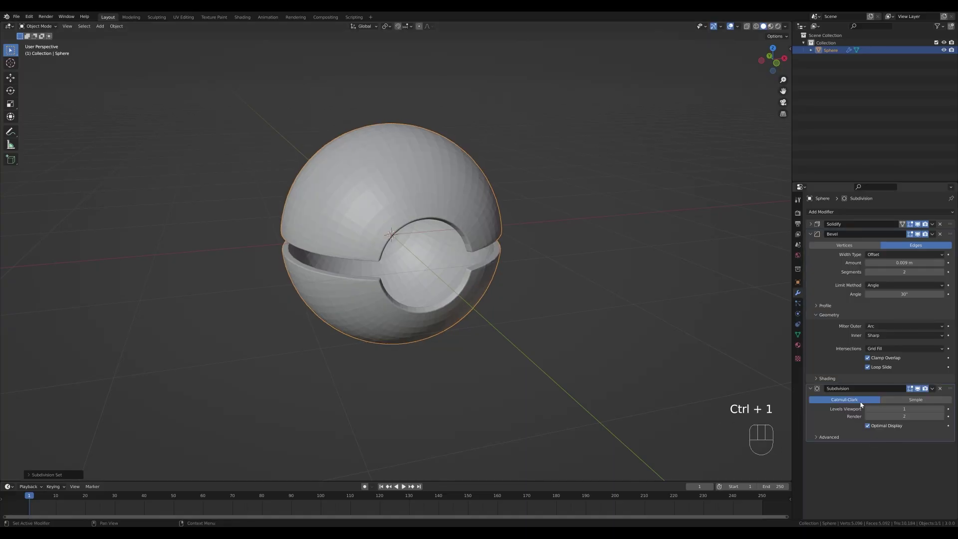
pyautogui.click(823, 234)
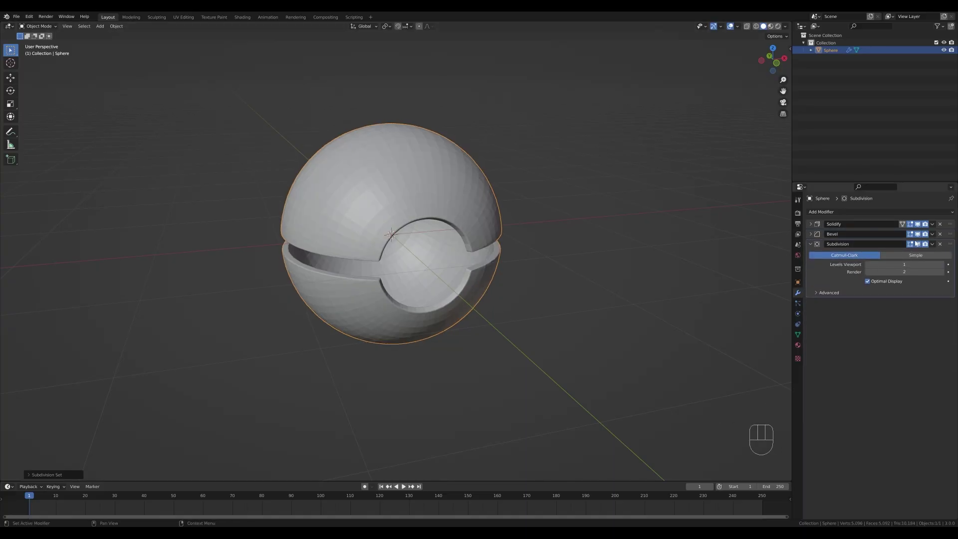
pyautogui.scroll(2, 363, 315)
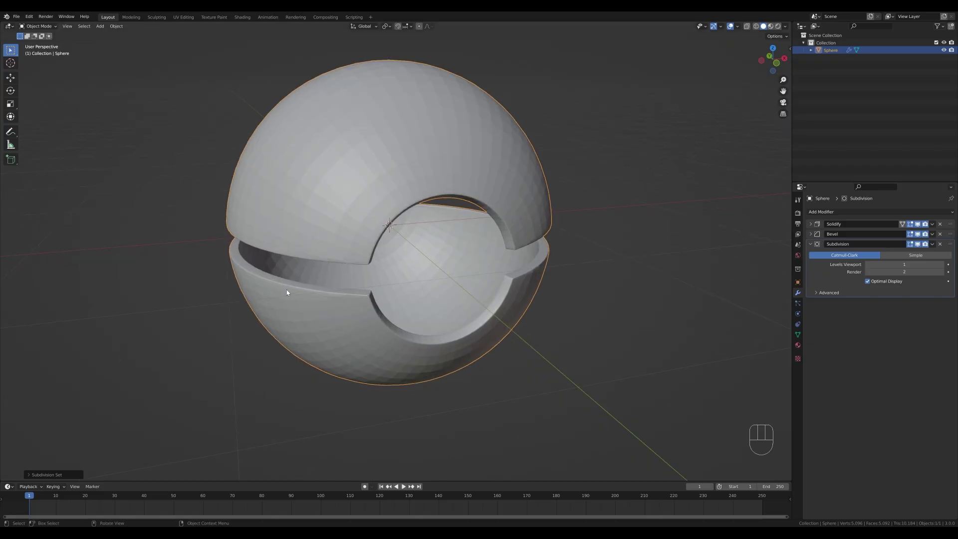
# Apply smooth shading to the shell and deselect it
pyautogui.rightClick(522, 191)
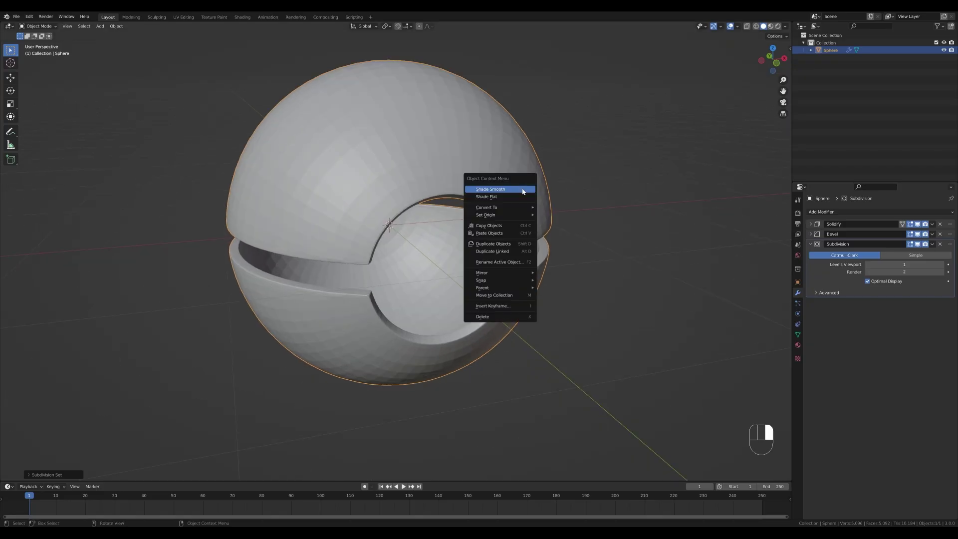
pyautogui.click(511, 192)
pyautogui.click(597, 323)
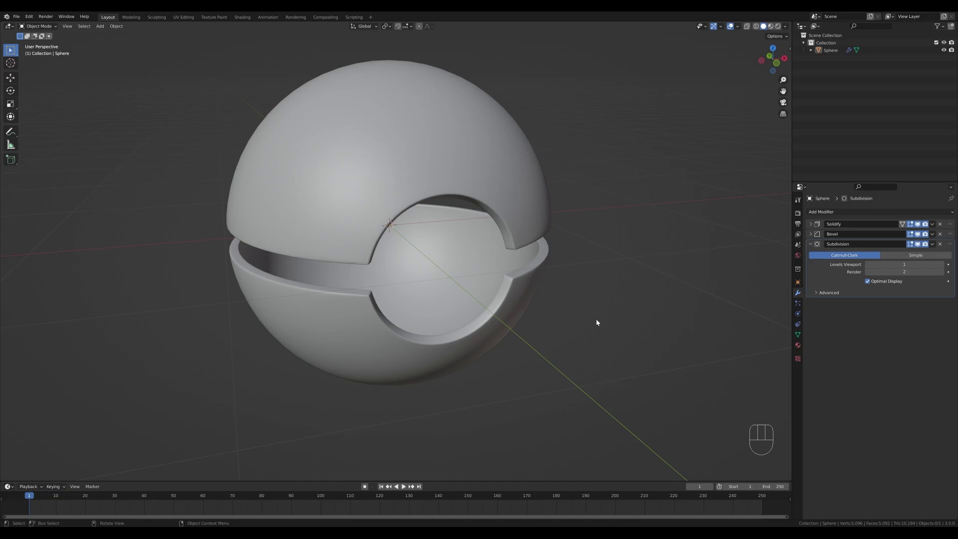
pyautogui.moveTo(597, 322); pyautogui.dragTo(548, 288, button='middle')
pyautogui.scroll(-3, 624, 309)
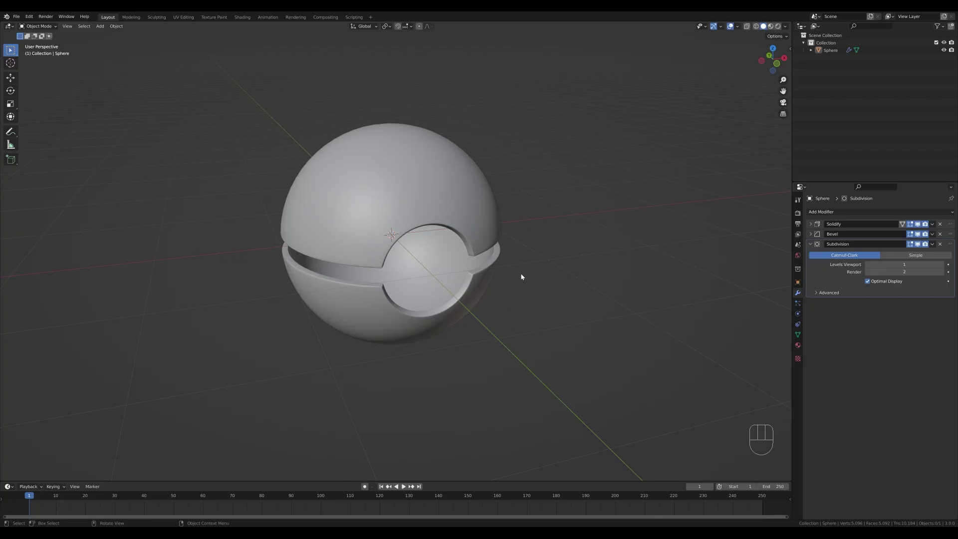
# Add a second UV sphere at the centre and rotate it 90° about the X axis
pyautogui.hotkey('shift', 'a')
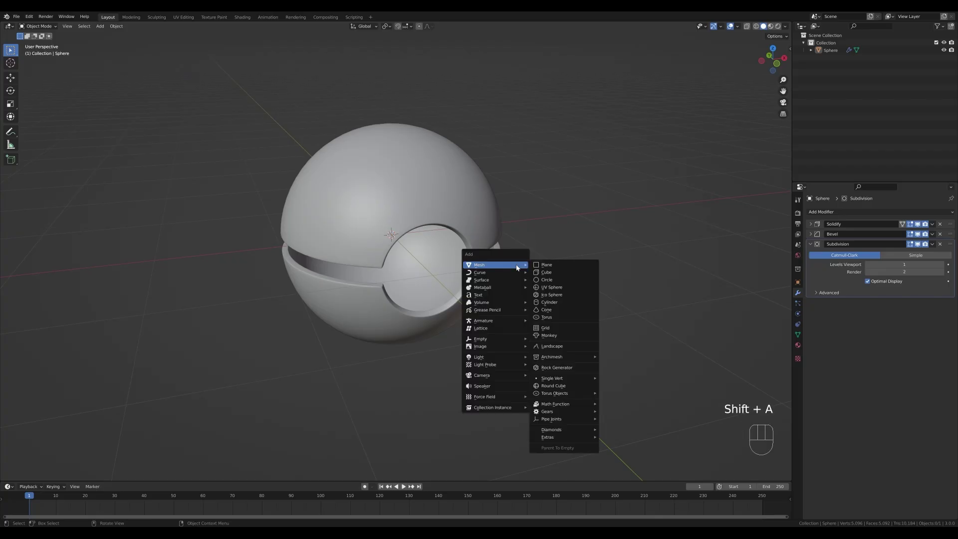
pyautogui.click(554, 287)
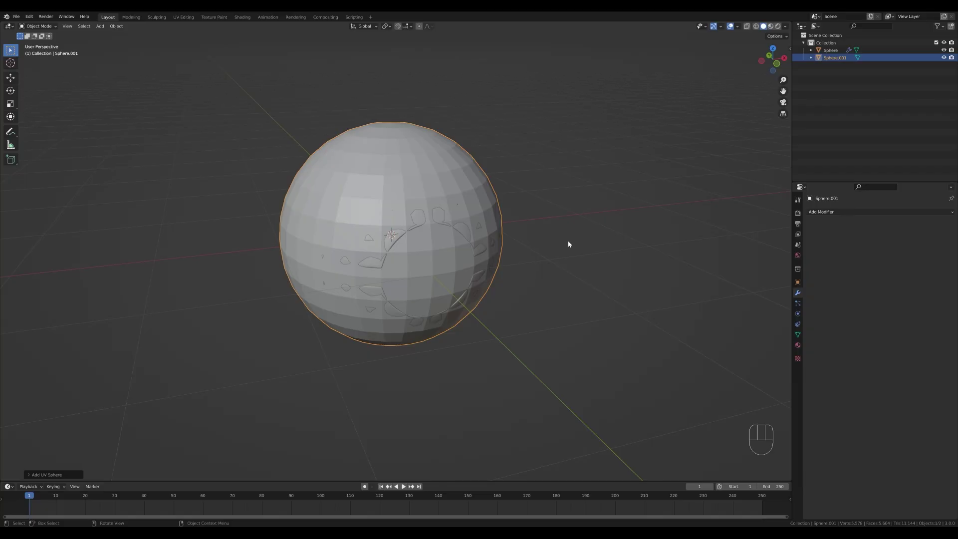
pyautogui.press('r')
pyautogui.press('x')
pyautogui.press('KP_9')
pyautogui.press('KP_0')
pyautogui.press('KP_Enter')
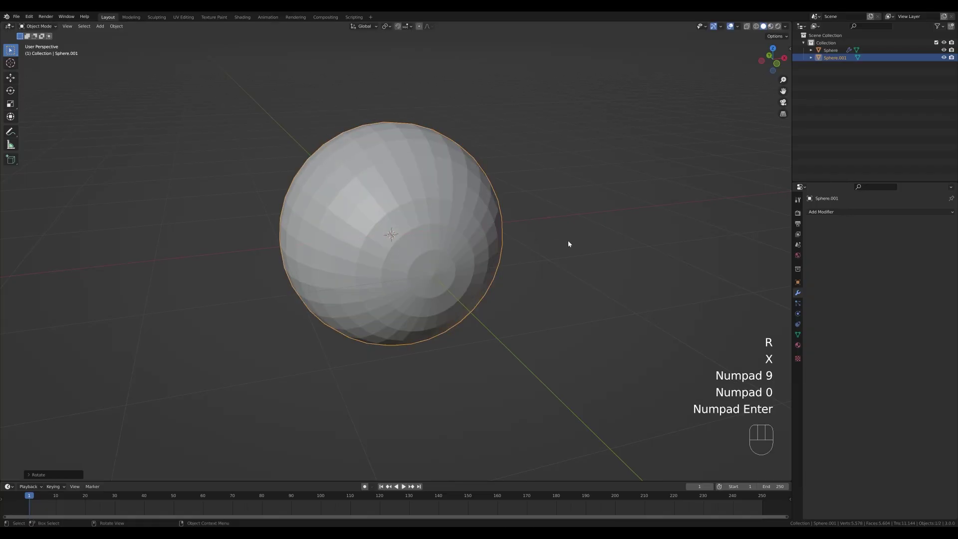
# Scale the new sphere's whole mesh to about 0.94 in Edit Mode so it sits just inside the shell
pyautogui.press('Tab')
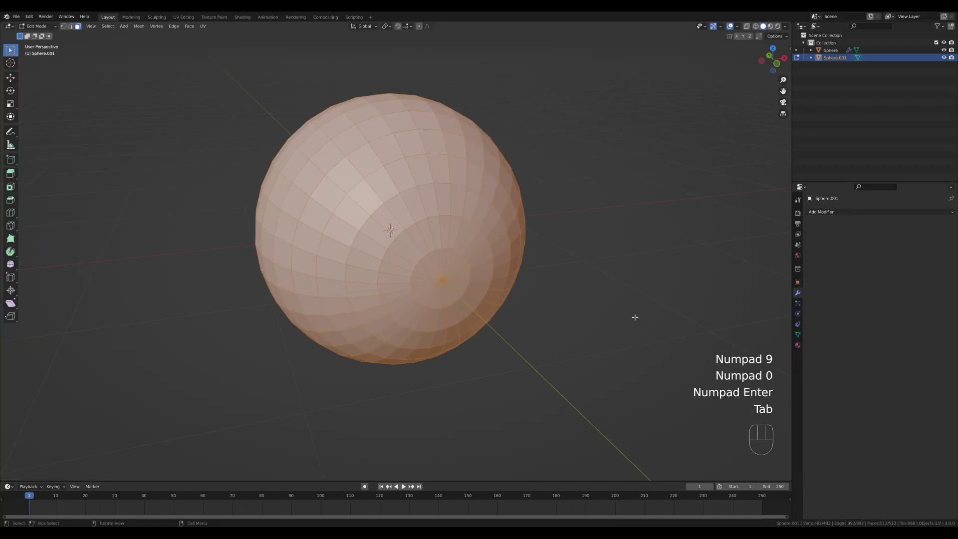
pyautogui.press('s')
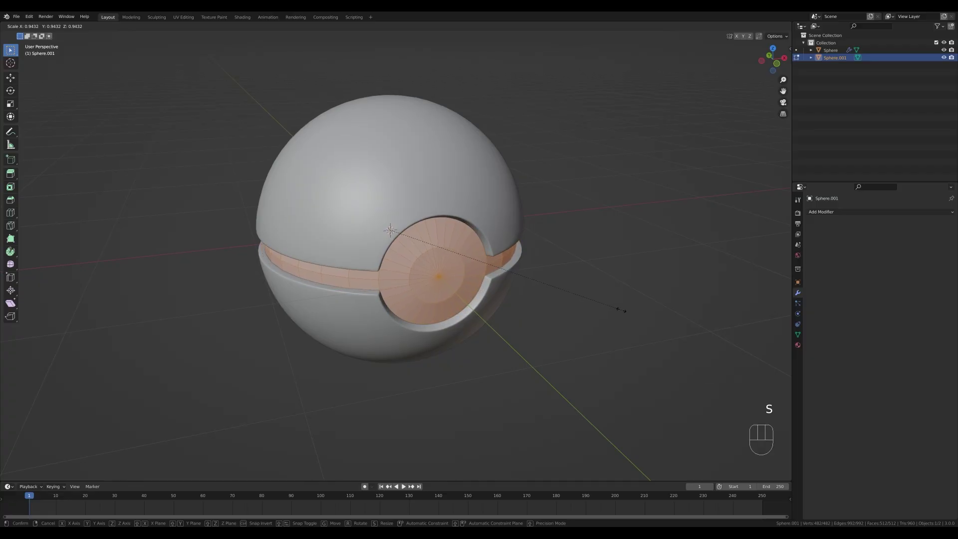
pyautogui.click(621, 309)
pyautogui.scroll(5, 620, 309)
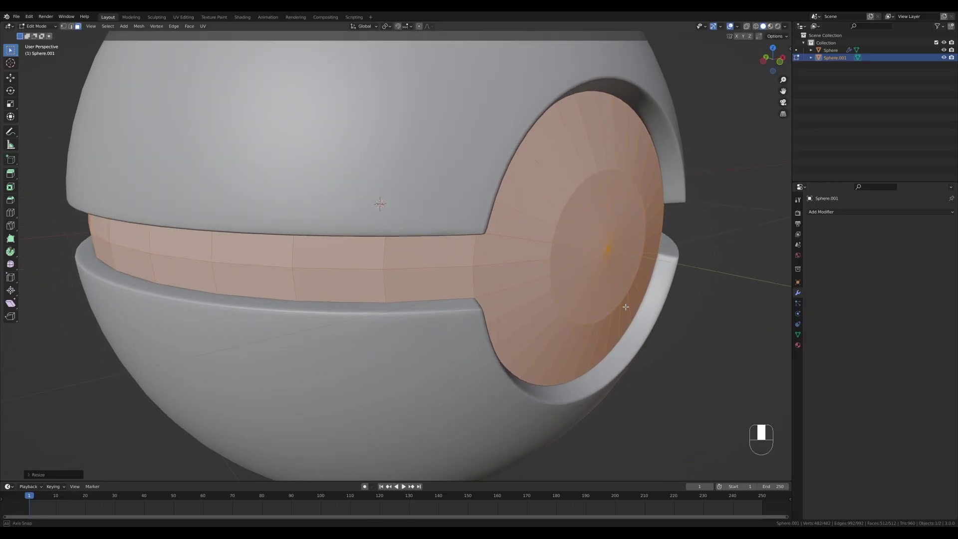
pyautogui.moveTo(627, 305); pyautogui.dragTo(716, 290, button='middle')
pyautogui.press('s')
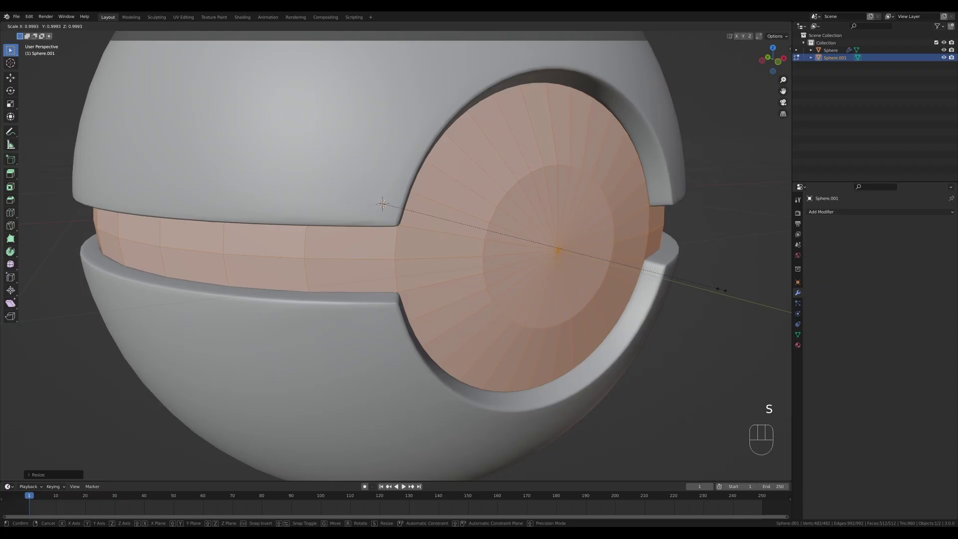
pyautogui.click(721, 289)
pyautogui.scroll(-5, 688, 261)
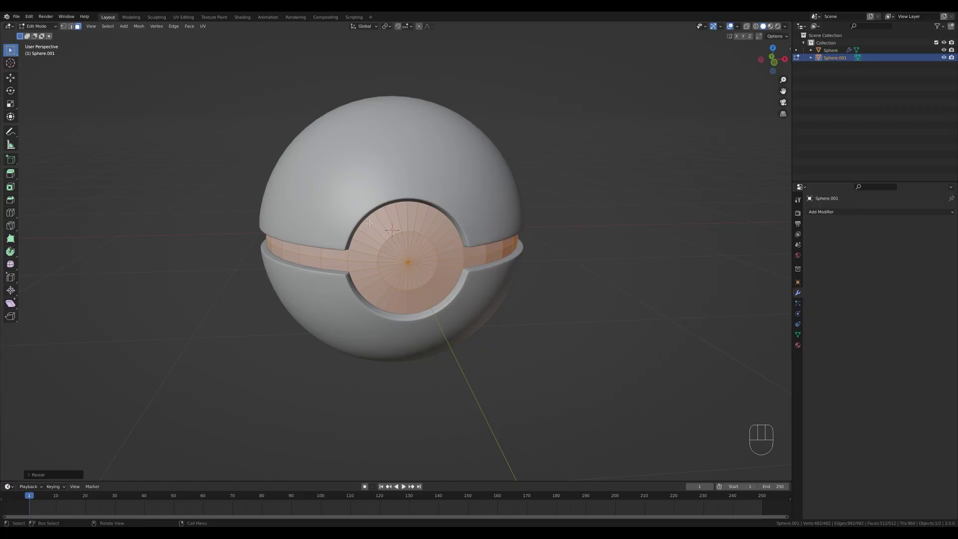
# Duplicate the inner sphere's round front cap faces in place and separate the copy into its own object
pyautogui.doubleClick(445, 295)
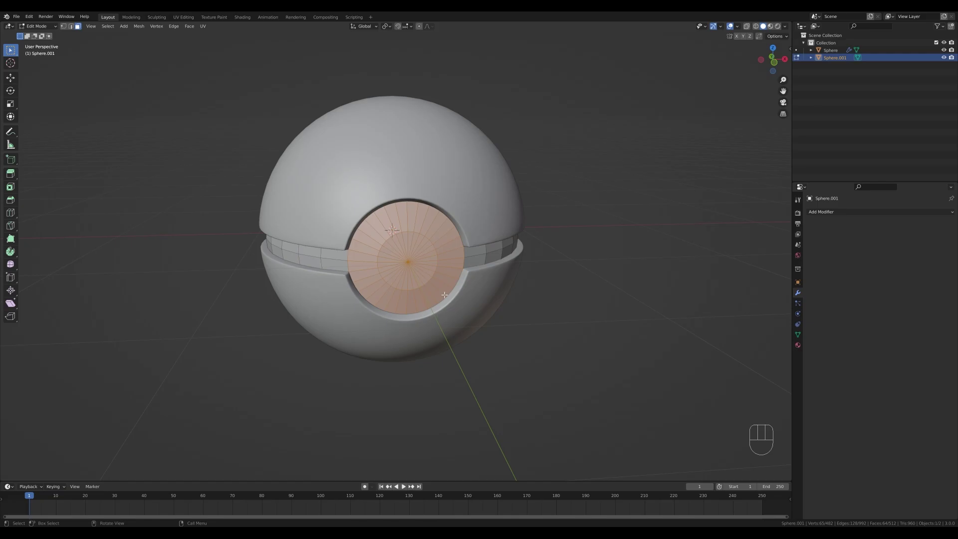
pyautogui.hotkey('shift', 'd')
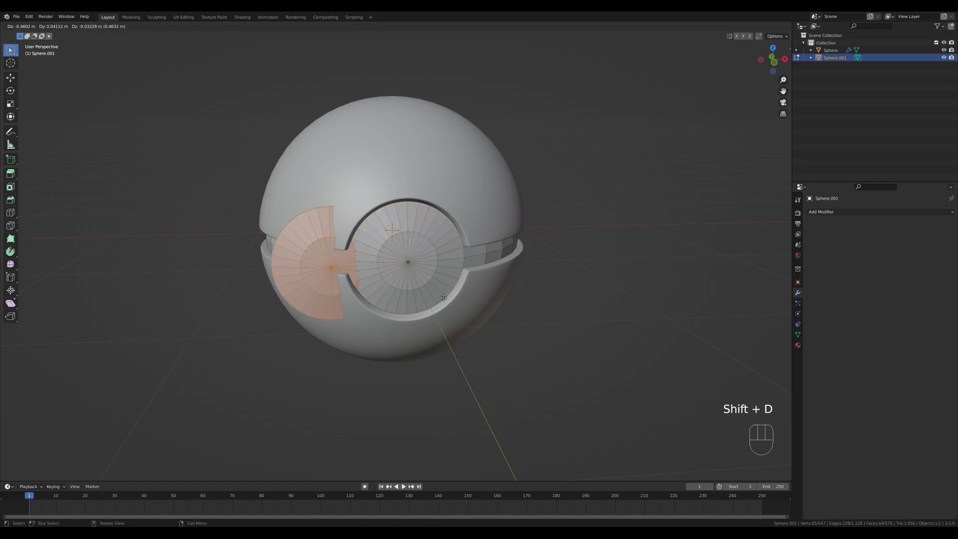
pyautogui.rightClick(414, 309)
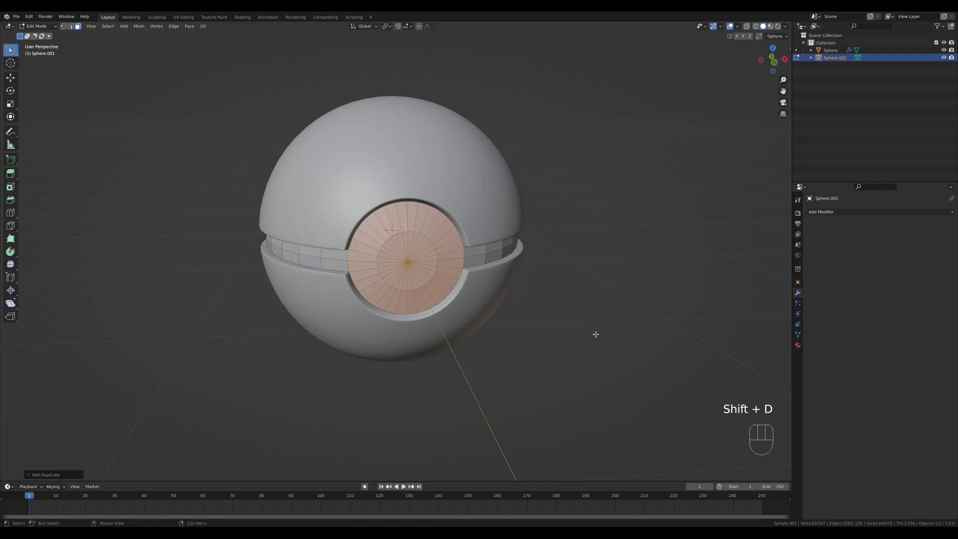
pyautogui.press('p')
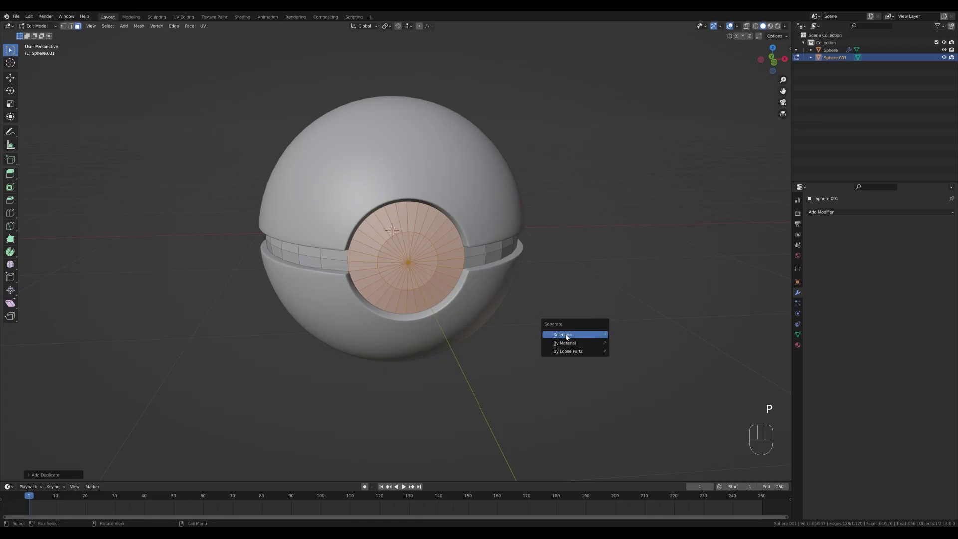
pyautogui.click(571, 337)
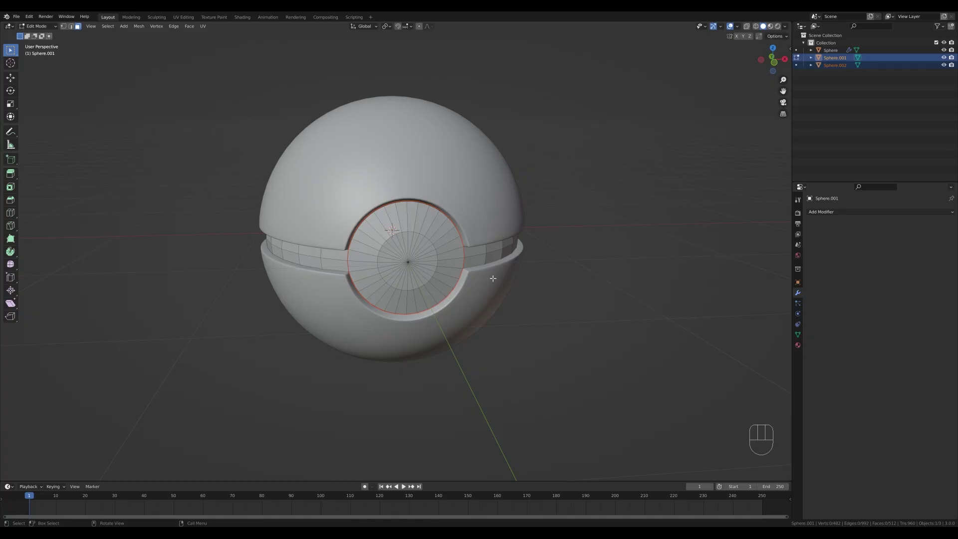
# Apply smooth shading to the inner sphere and the separated front cap in Object Mode
pyautogui.press('Tab')
pyautogui.rightClick(501, 257)
pyautogui.click(500, 258)
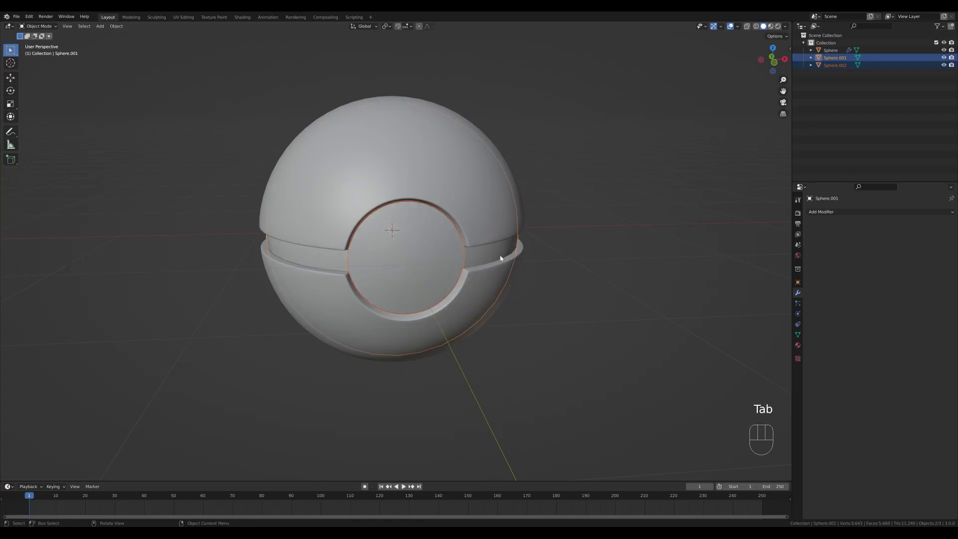
pyautogui.click(583, 259)
pyautogui.click(427, 274)
pyautogui.moveTo(310, 278); pyautogui.dragTo(429, 289, button='middle')
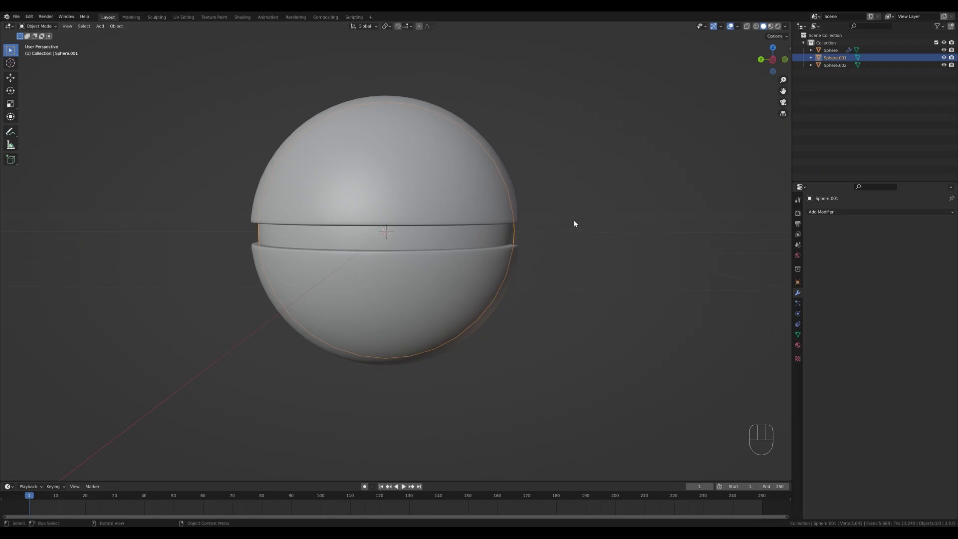
pyautogui.moveTo(574, 223); pyautogui.dragTo(466, 291, button='middle')
# Add a loop cut to the separated front cap, midway between its outer rim and inner ring
pyautogui.click(436, 269)
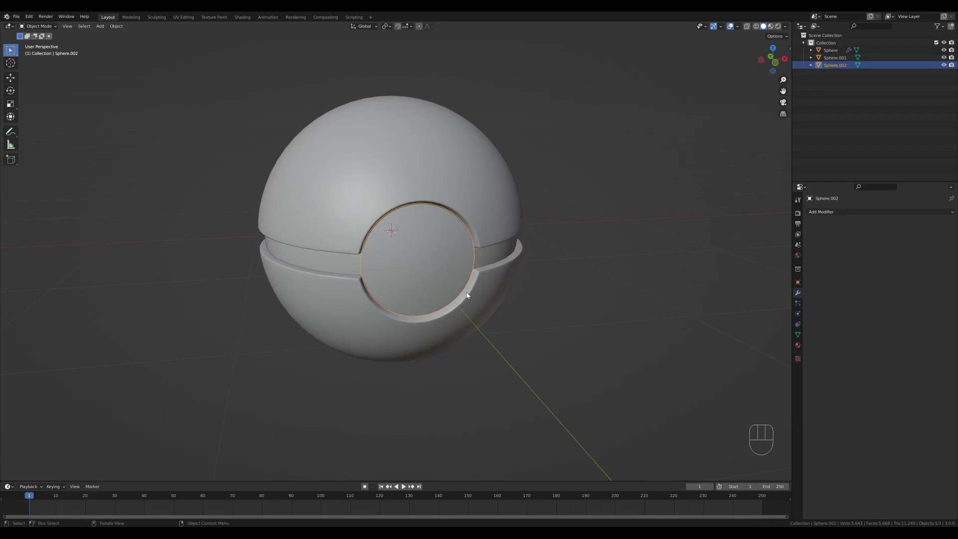
pyautogui.press('Tab')
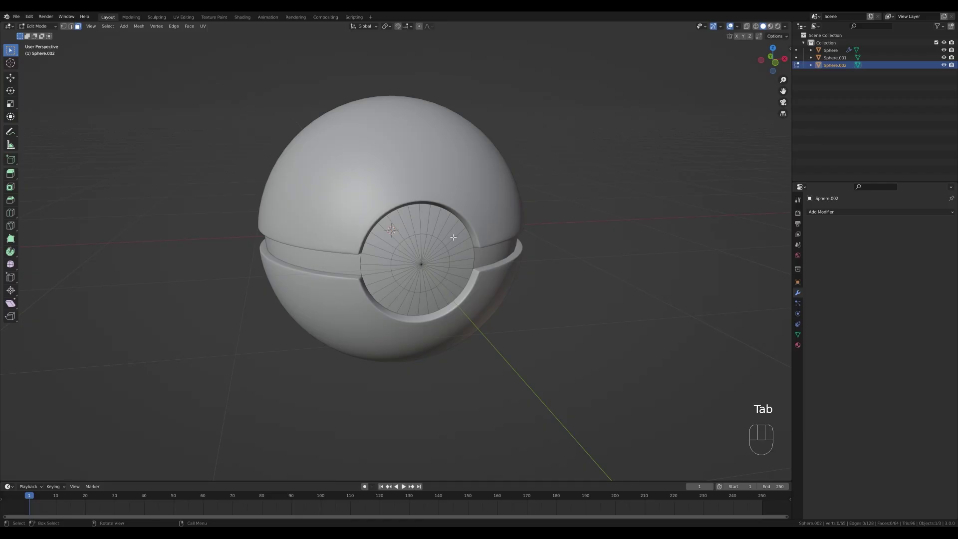
pyautogui.hotkey('ctrl', 'r')
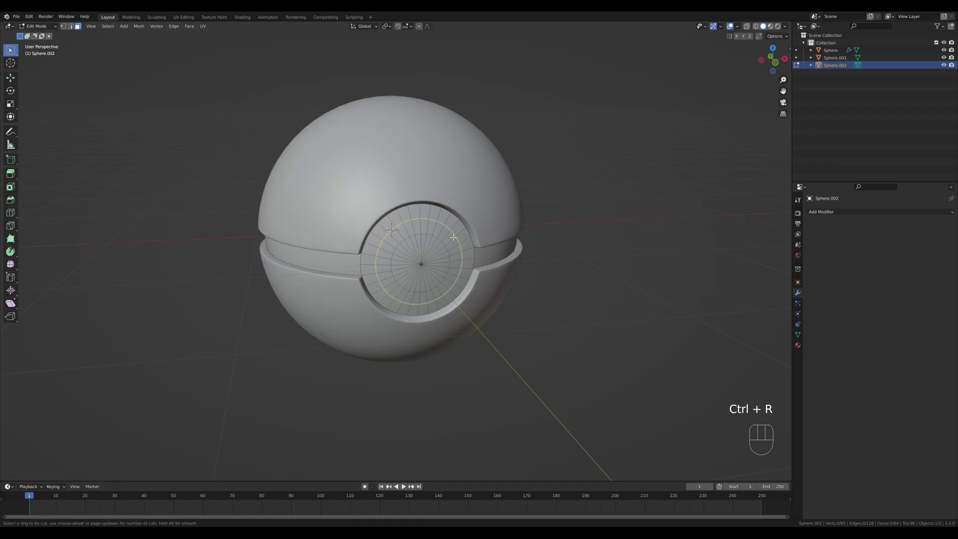
pyautogui.click(453, 237)
pyautogui.click(462, 238)
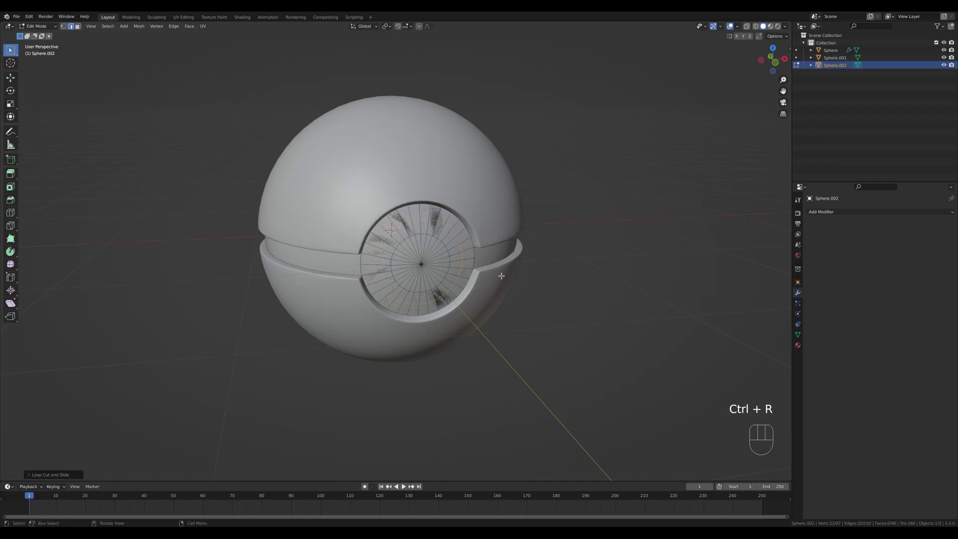
# Delete the outermost ring of faces from the front cap
pyautogui.press('3')
pyautogui.keyDown('alt'); pyautogui.click(465, 241); pyautogui.keyUp('alt')
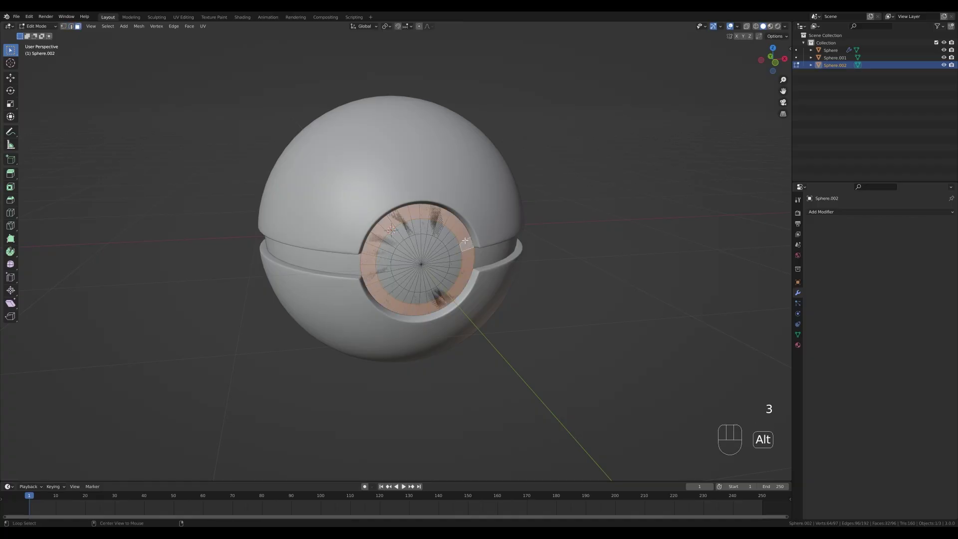
pyautogui.press('x')
pyautogui.click(465, 241)
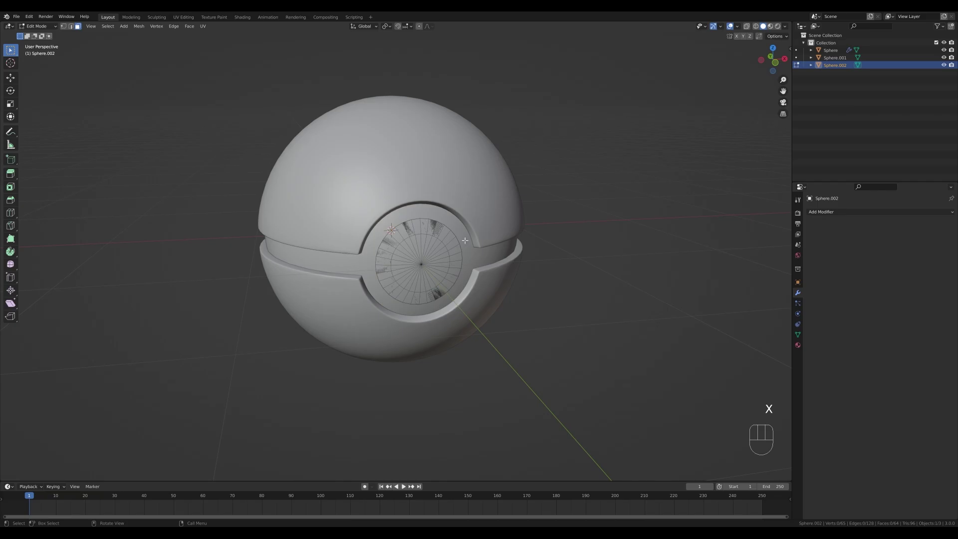
# Dissolve the front cap's centre vertex to leave one central face, and select the cap's entire mesh
pyautogui.moveTo(532, 281); pyautogui.dragTo(506, 314, button='middle')
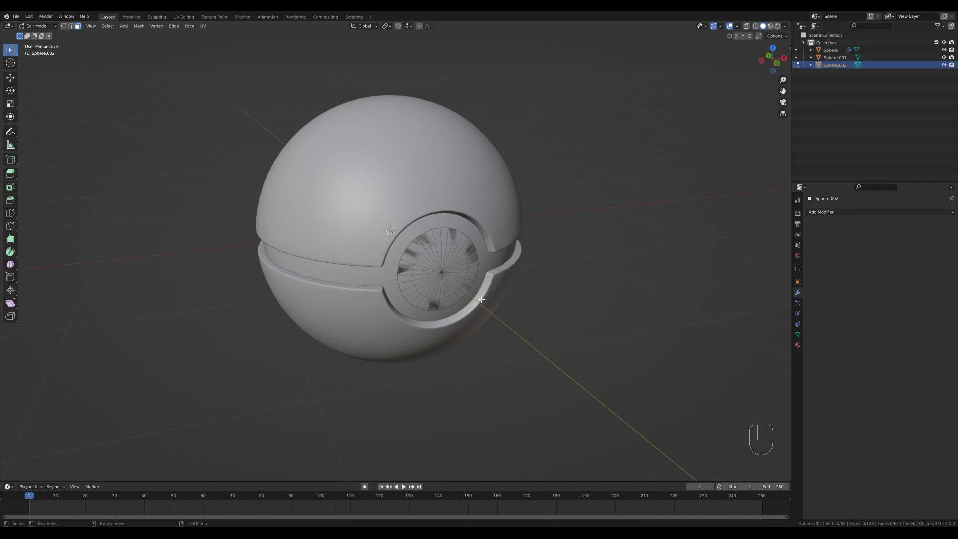
pyautogui.press('1')
pyautogui.click(447, 282)
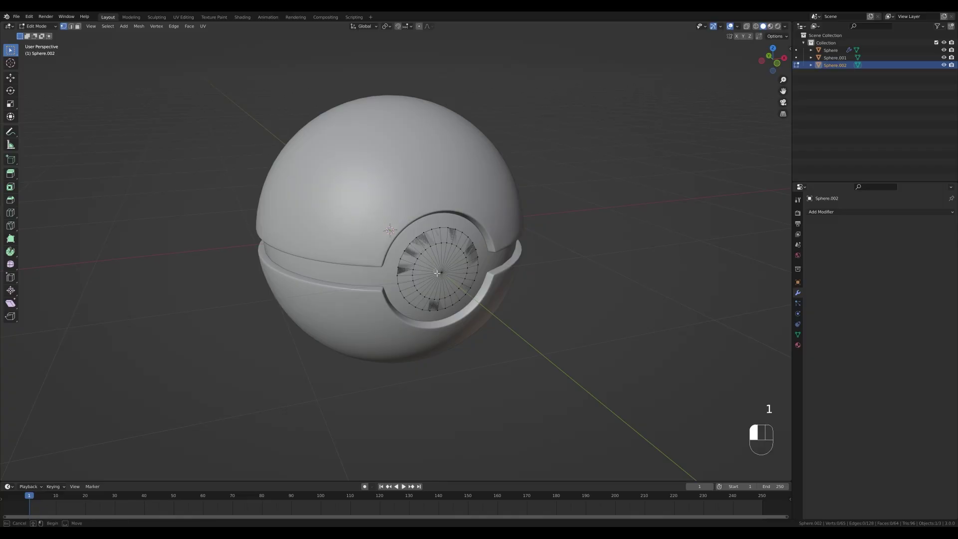
pyautogui.hotkey('ctrl', 'x')
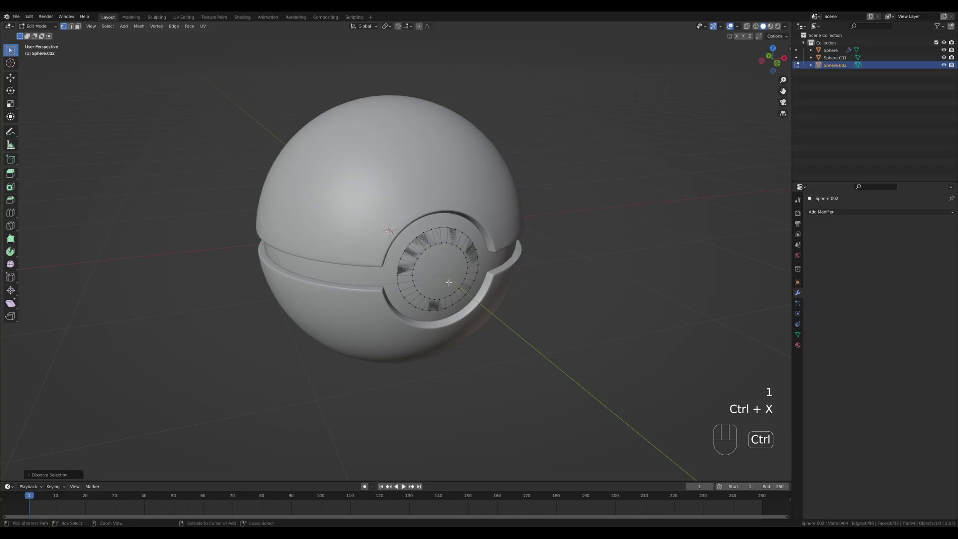
pyautogui.press('a')
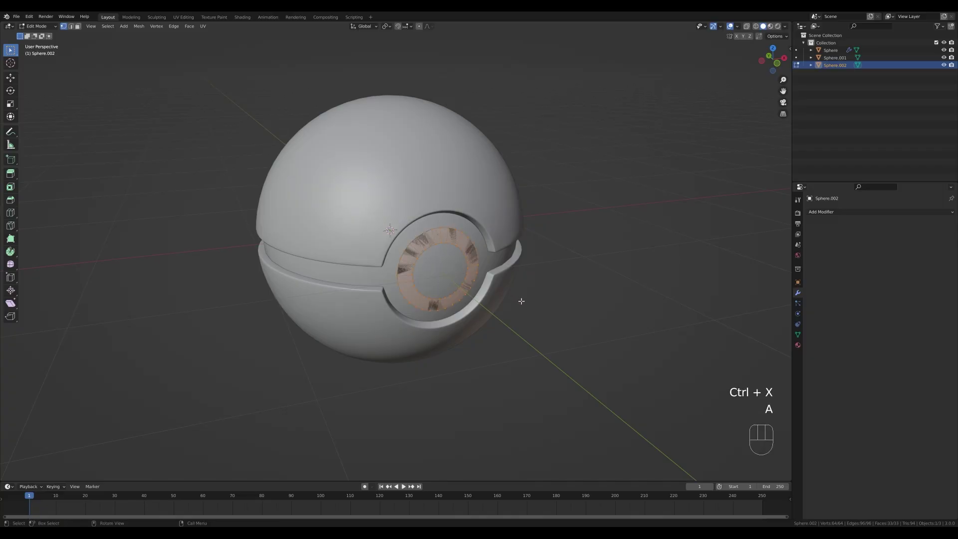
# Turn on X-ray display and inset the front cap's central face by about 0.016 m
pyautogui.click(521, 301)
pyautogui.click(745, 26)
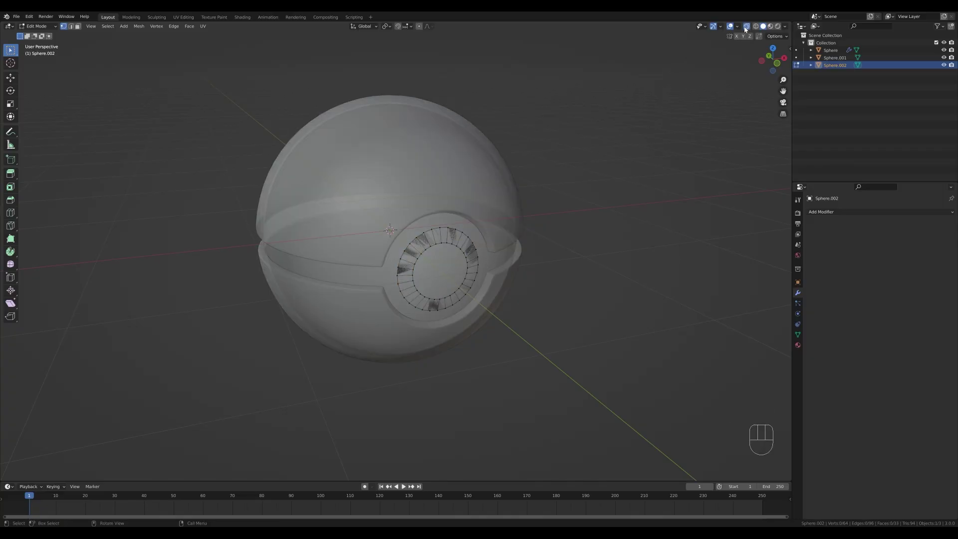
pyautogui.press('3')
pyautogui.click(440, 274)
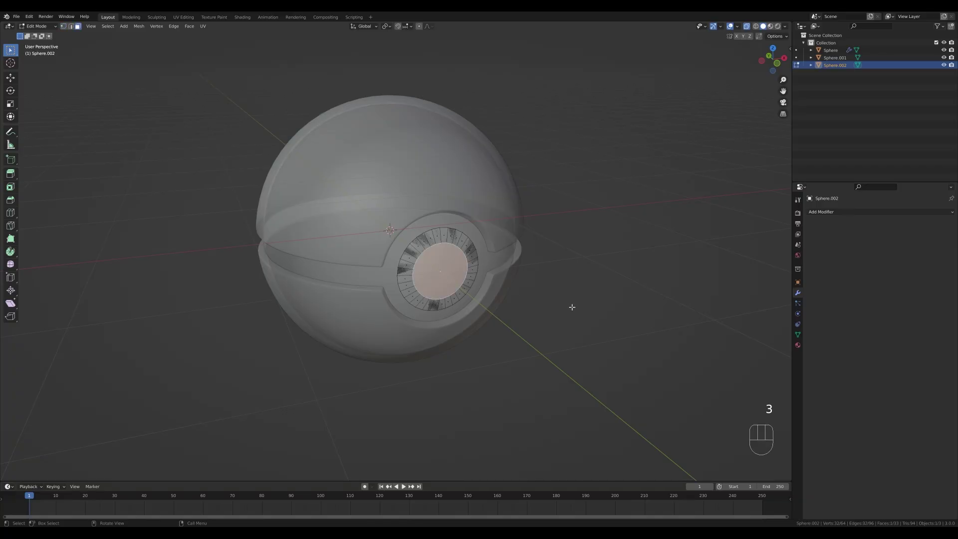
pyautogui.press('i')
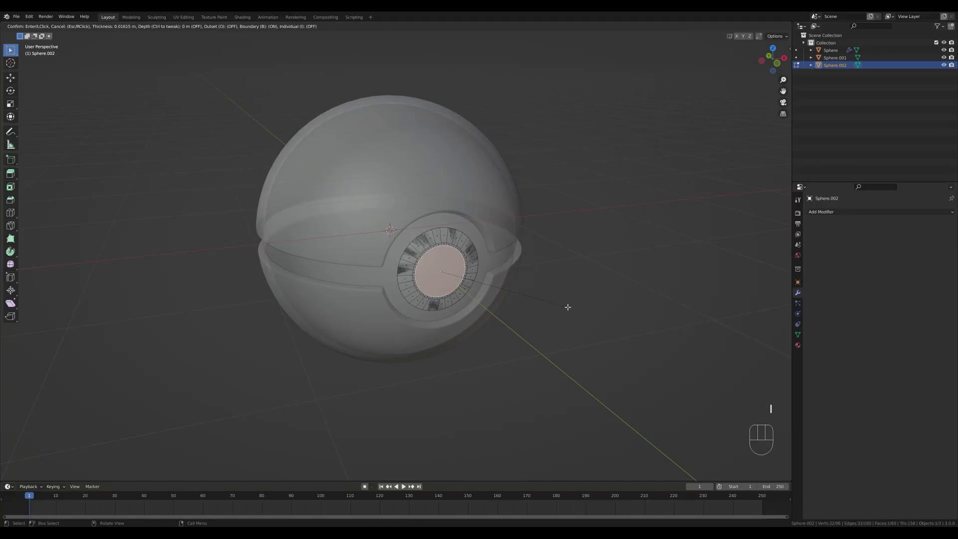
pyautogui.click(568, 306)
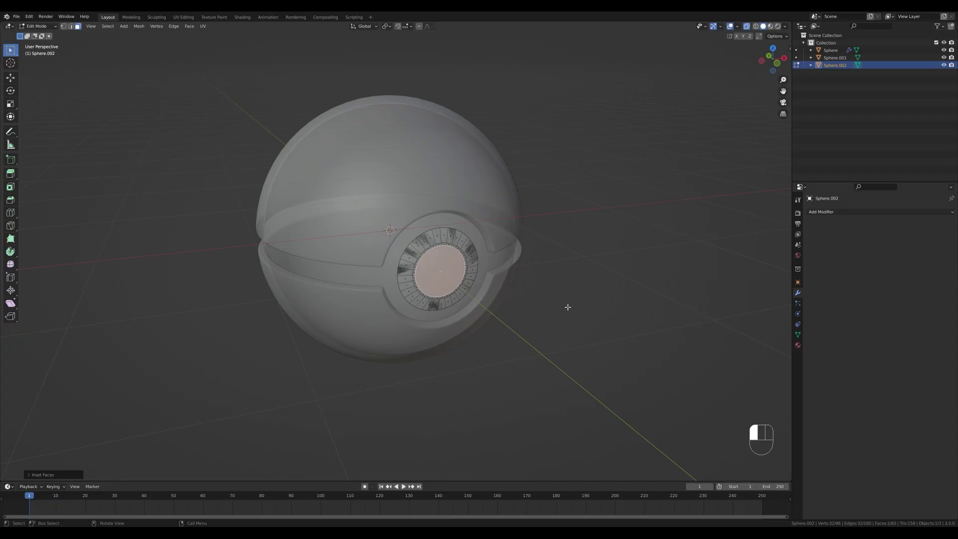
# Delete the thin ring of faces created by the inset, separating the central disc from the outer ring
pyautogui.scroll(3, 466, 255)
pyautogui.keyDown('alt'); pyautogui.click(499, 247); pyautogui.keyUp('alt')
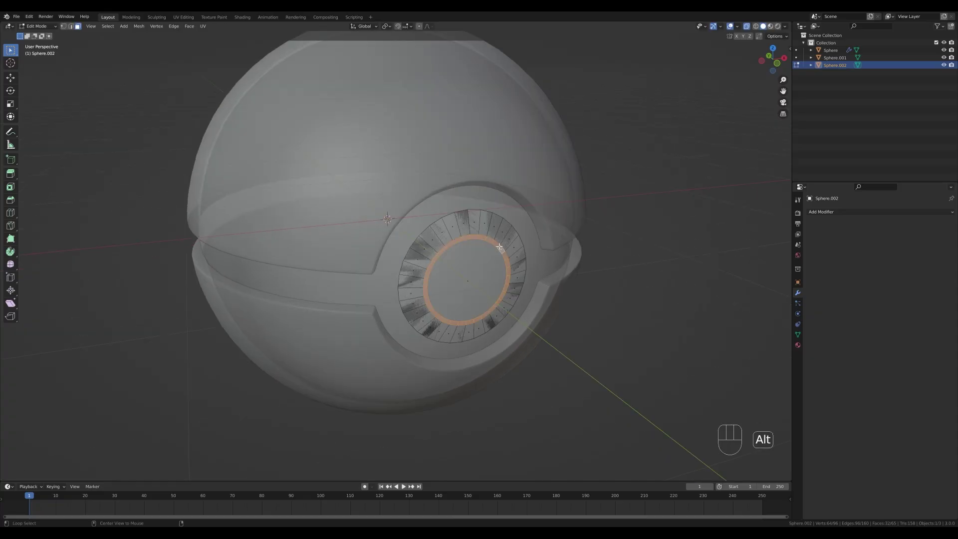
pyautogui.press('x')
pyautogui.click(577, 267)
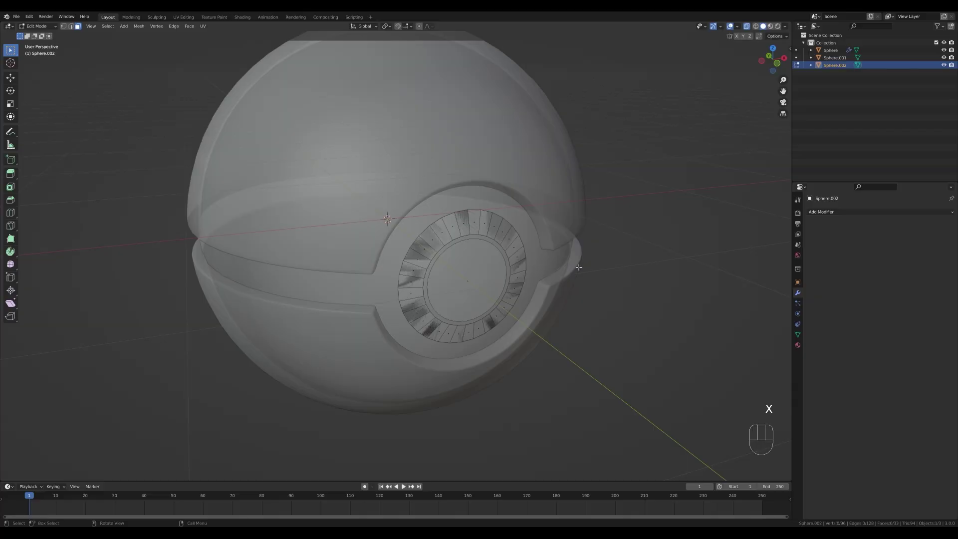
pyautogui.scroll(-2, 486, 263)
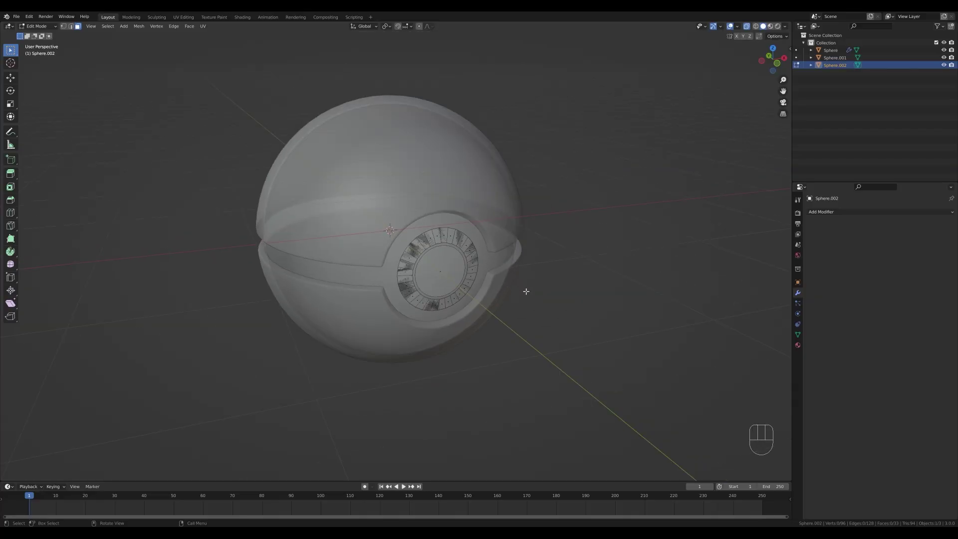
# Extrude the cap's entire mesh along its normal by about 0.039 m and turn off X-ray display
pyautogui.press('a')
pyautogui.moveTo(547, 280); pyautogui.dragTo(555, 284, button='middle')
pyautogui.press('e')
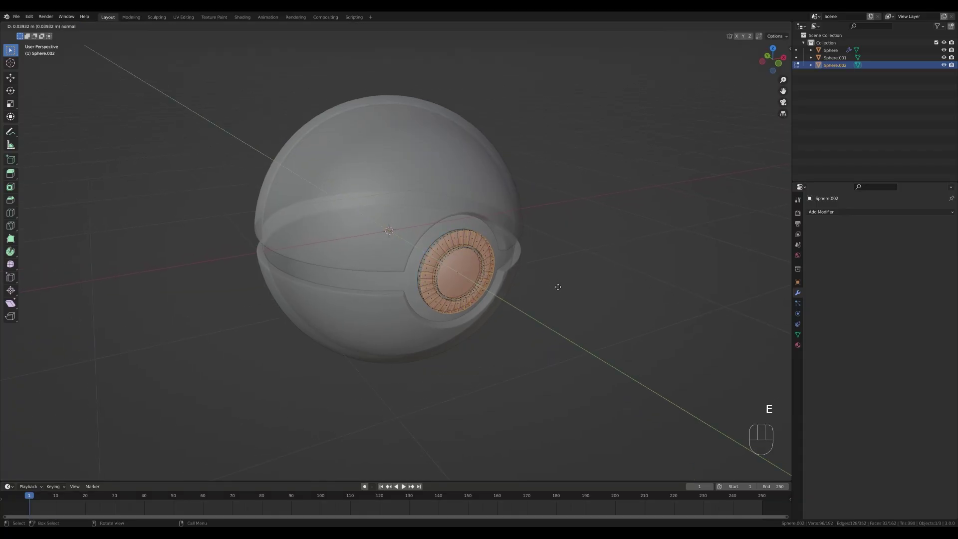
pyautogui.click(557, 287)
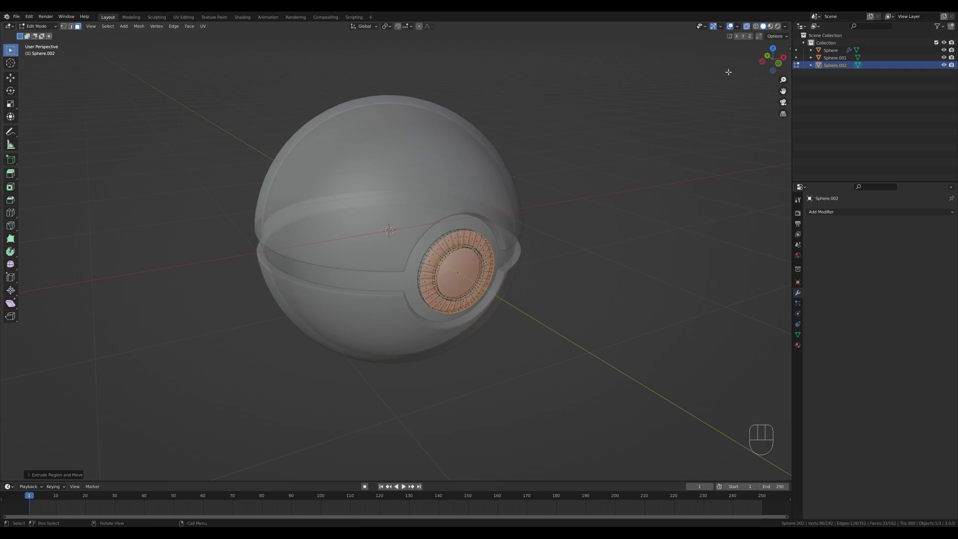
pyautogui.click(746, 26)
# Move the central button face outward along the Y axis by about 0.035 m
pyautogui.click(464, 281)
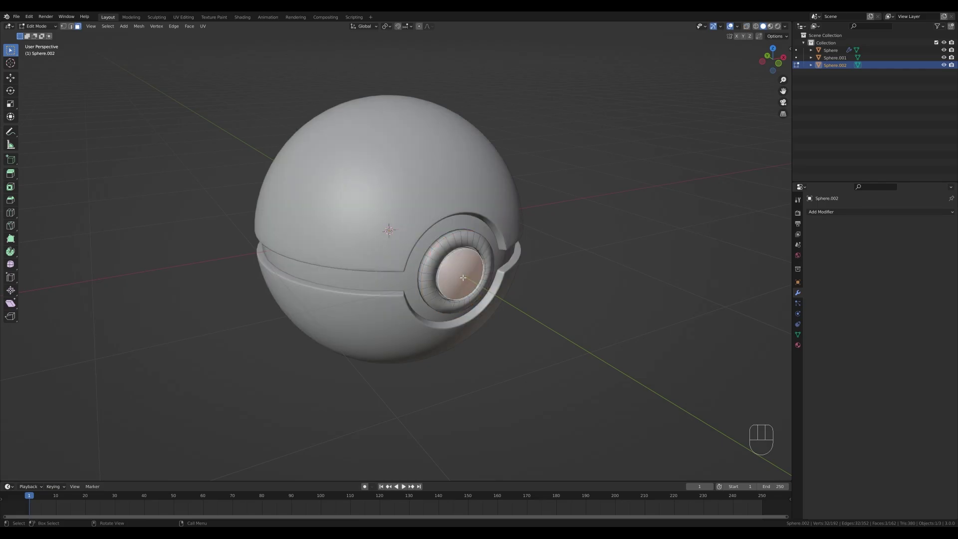
pyautogui.press('g')
pyautogui.press('y')
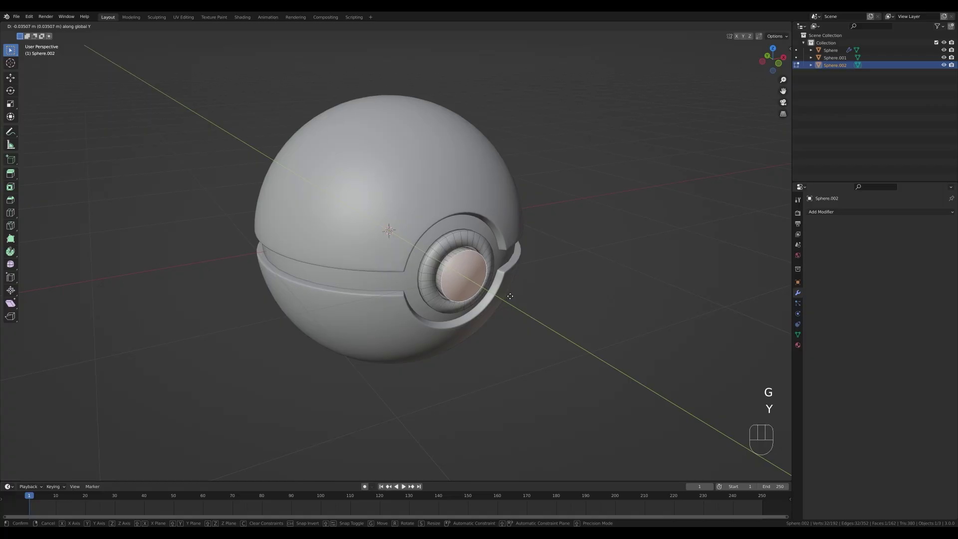
pyautogui.click(511, 298)
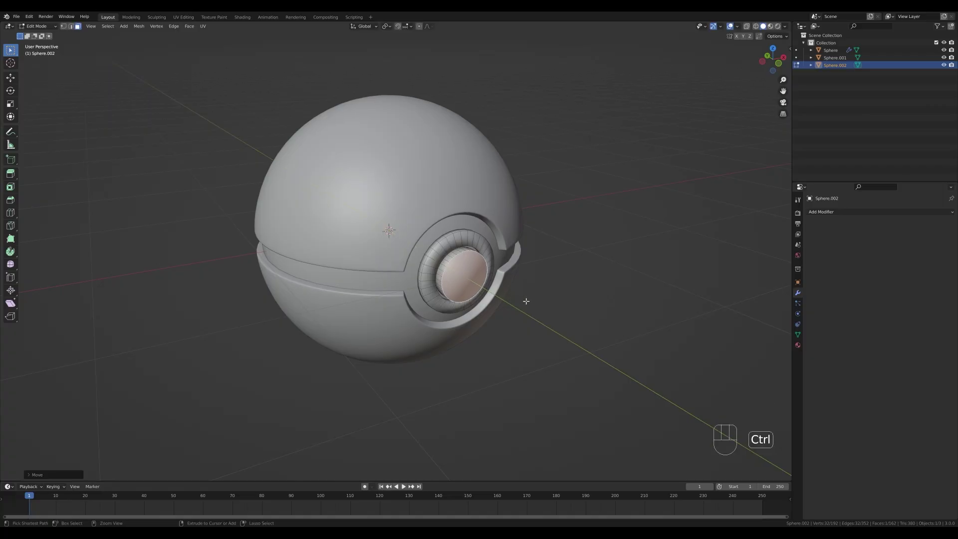
# Bevel the rim of the central button's front face and return to Object Mode
pyautogui.hotkey('ctrl', 'b')
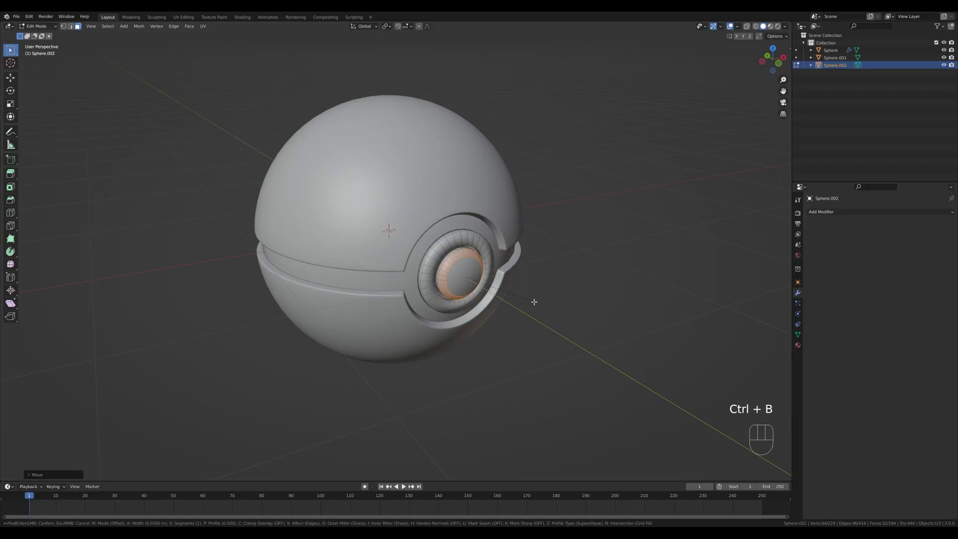
pyautogui.click(533, 301)
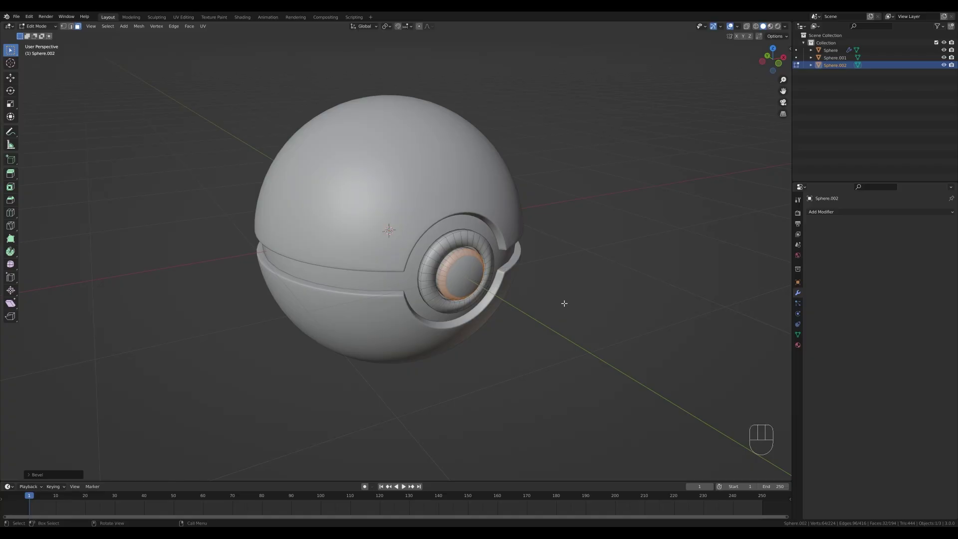
pyautogui.moveTo(563, 303); pyautogui.dragTo(551, 305, button='middle')
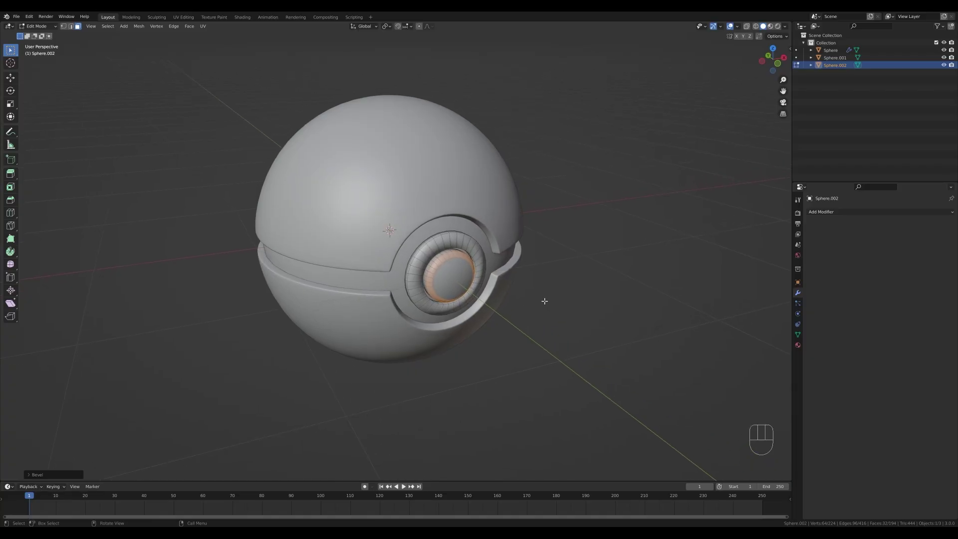
pyautogui.press('Tab')
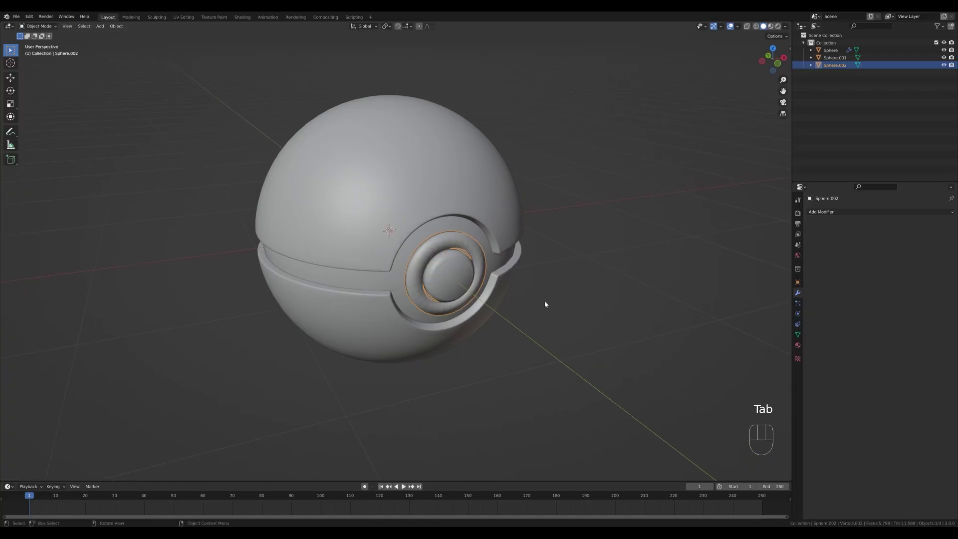
# Copy the outer shell's Bevel modifier to the front button object
pyautogui.keyDown('shift'); pyautogui.click(512, 238); pyautogui.keyUp('shift')
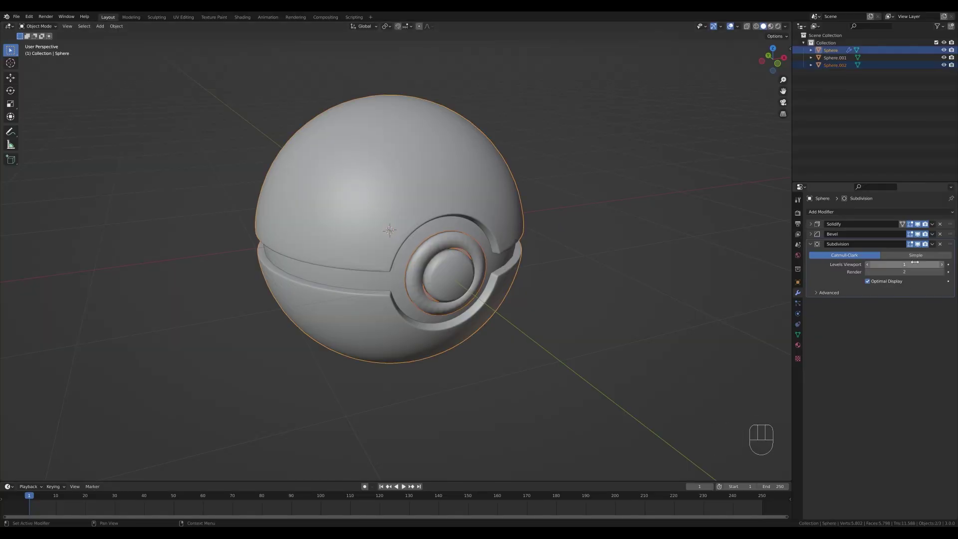
pyautogui.click(932, 235)
pyautogui.click(904, 258)
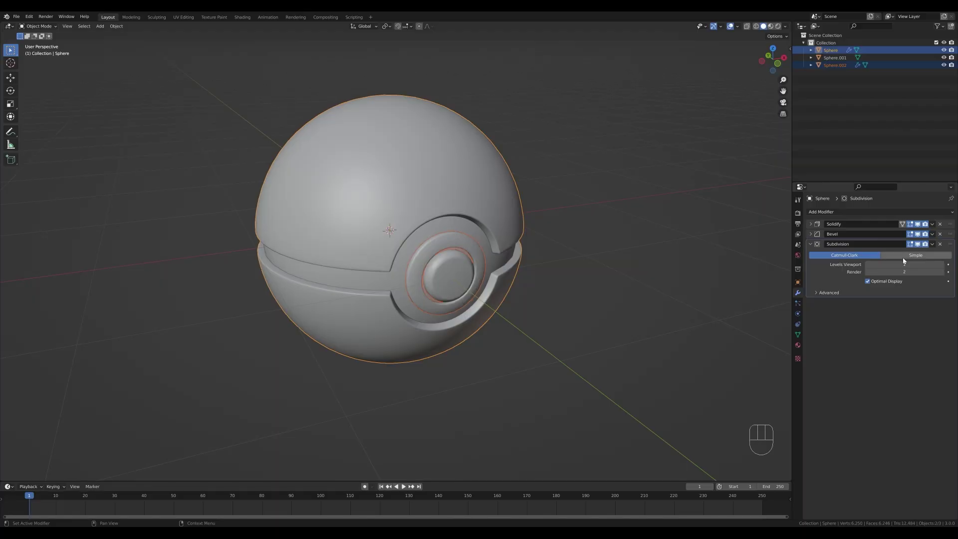
# Add a level 1 Subdivision modifier to the front button object and deselect it
pyautogui.scroll(2, 537, 330)
pyautogui.click(413, 291)
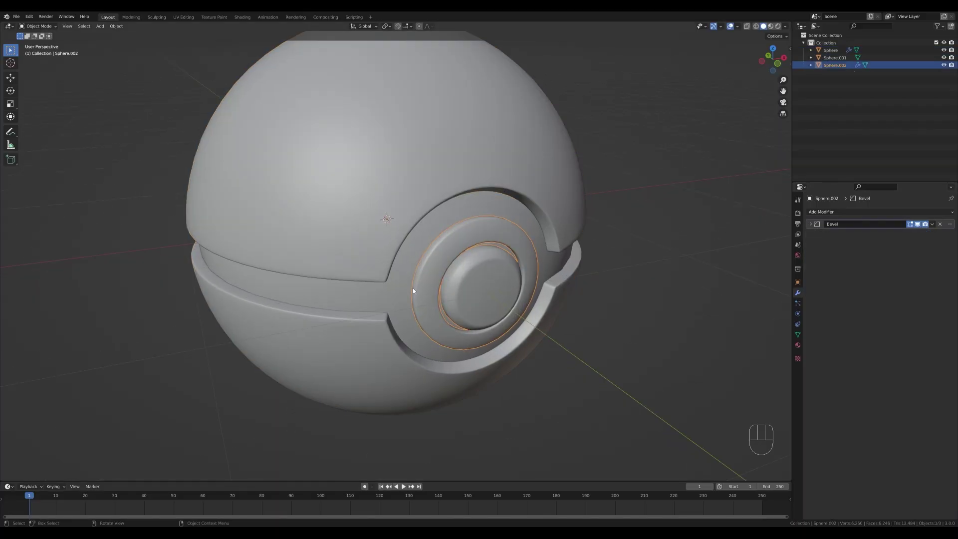
pyautogui.hotkey('ctrl', '1')
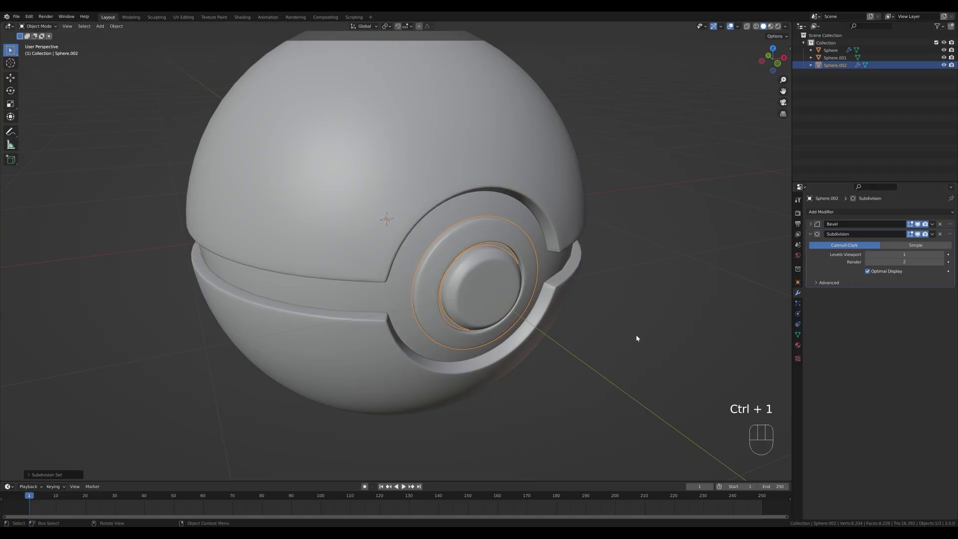
pyautogui.click(644, 288)
pyautogui.moveTo(644, 287); pyautogui.dragTo(493, 280, button='middle')
pyautogui.scroll(-2, 568, 285)
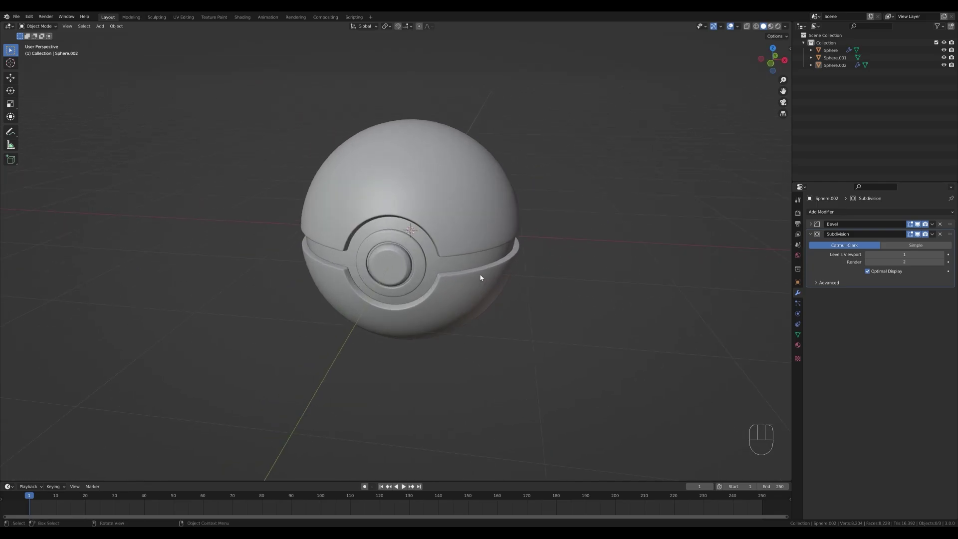
# Parent the inner sphere and front button to the outer shell using the Object option
pyautogui.scroll(3, 494, 282)
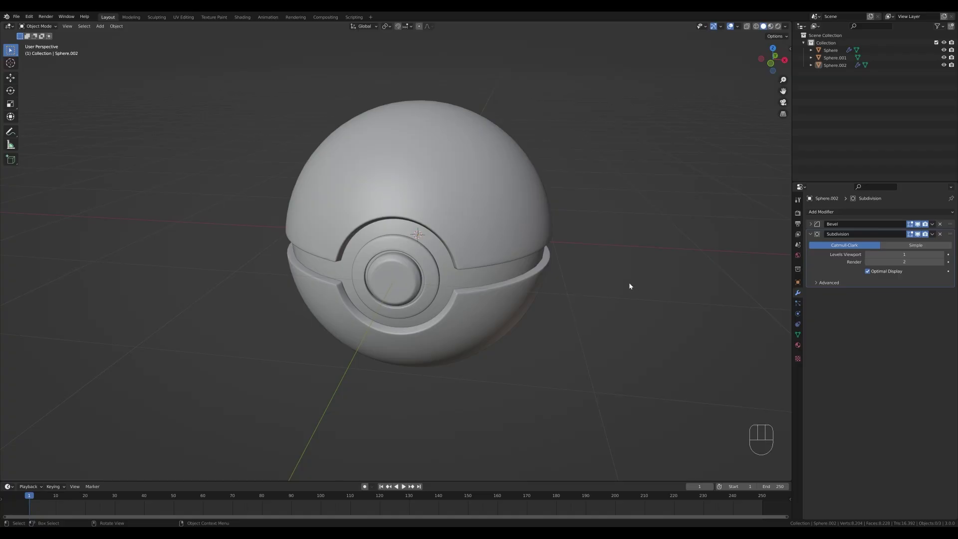
pyautogui.scroll(-2, 629, 286)
pyautogui.moveTo(250, 167); pyautogui.dragTo(504, 357)
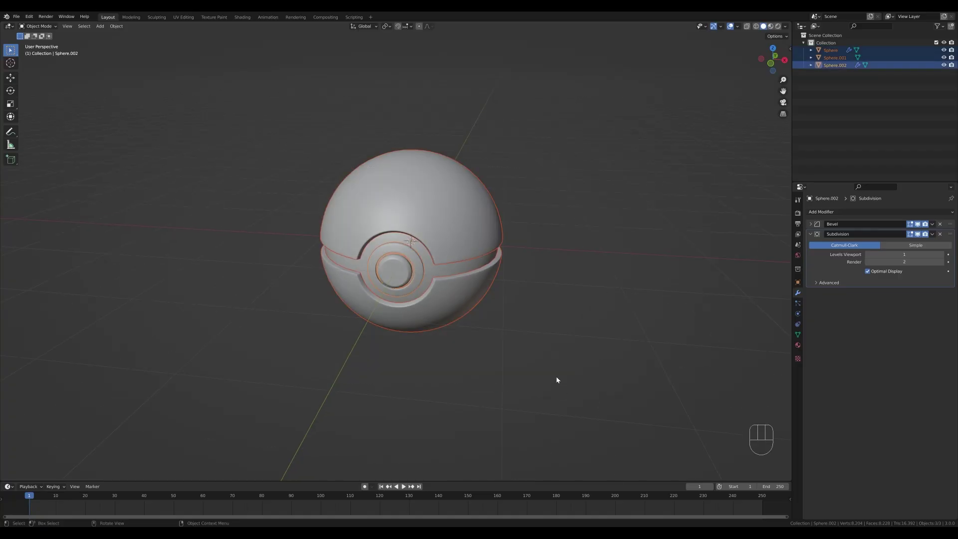
pyautogui.keyDown('shift'); pyautogui.click(482, 201); pyautogui.keyUp('shift')
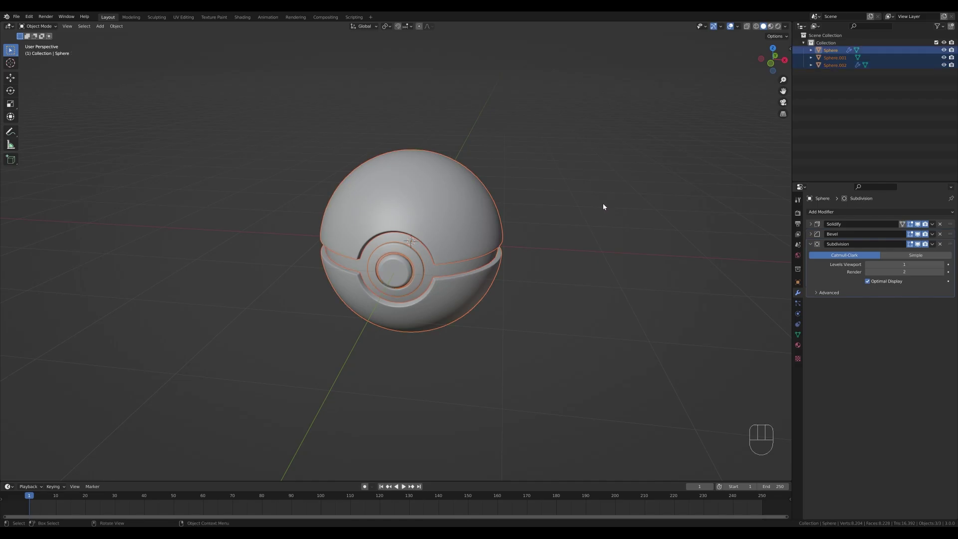
pyautogui.hotkey('ctrl', 'p')
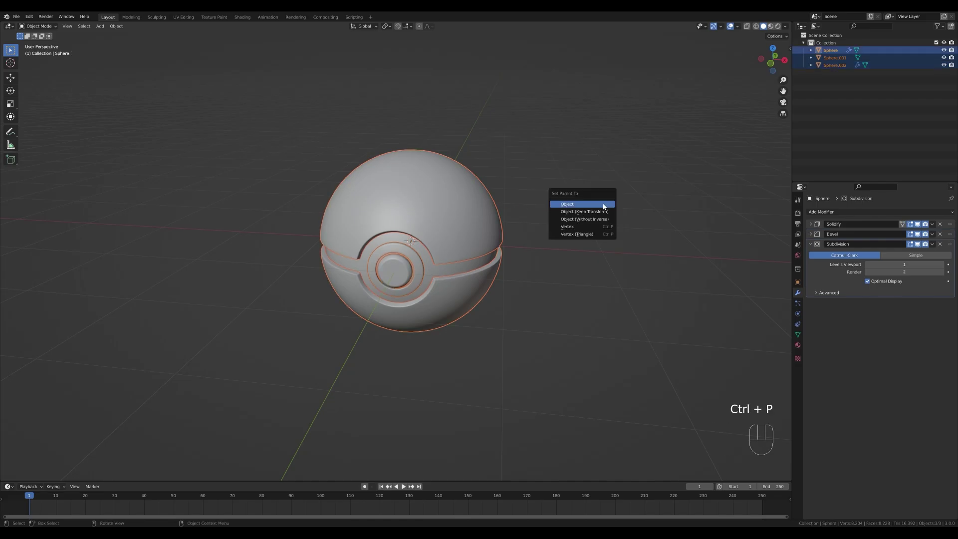
pyautogui.click(604, 206)
# Raise the outer shell with its children along the Z axis in front view until the ball rests on the grid floor
pyautogui.click(439, 193)
pyautogui.click(463, 191)
pyautogui.press('KP_1')
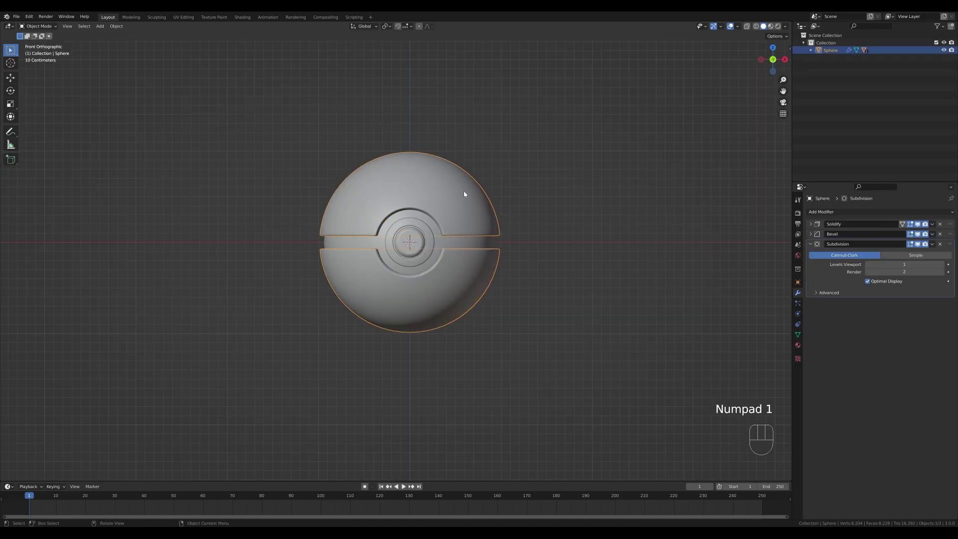
pyautogui.press('g')
pyautogui.press('z')
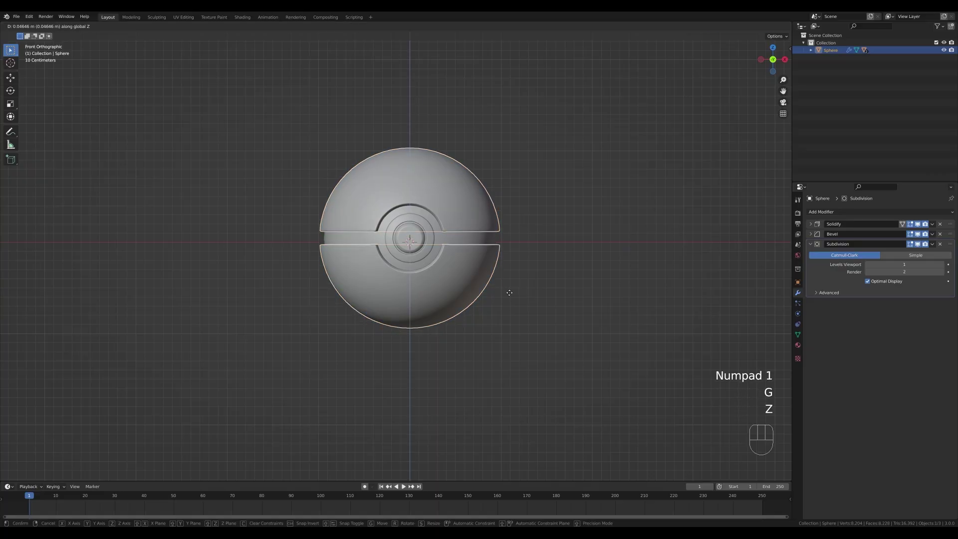
pyautogui.click(514, 207)
# Add a plane mesh at the world origin beneath the ball
pyautogui.moveTo(522, 203); pyautogui.dragTo(581, 152, button='middle')
pyautogui.scroll(-3, 581, 152)
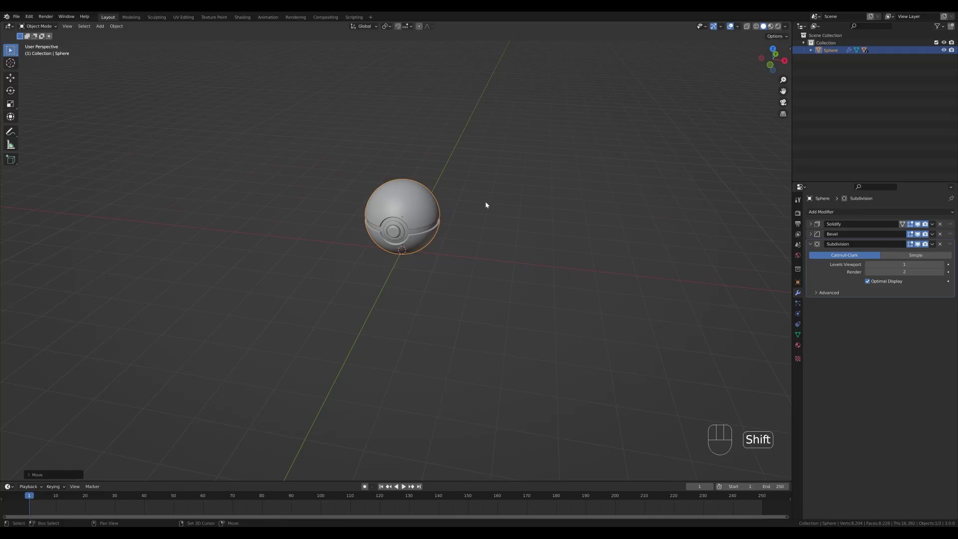
pyautogui.keyDown('shift'); pyautogui.moveTo(485, 202); pyautogui.dragTo(482, 212, button='middle'); pyautogui.keyUp('shift')
pyautogui.hotkey('shift', 'a')
pyautogui.moveTo(482, 213)
pyautogui.click(526, 215)
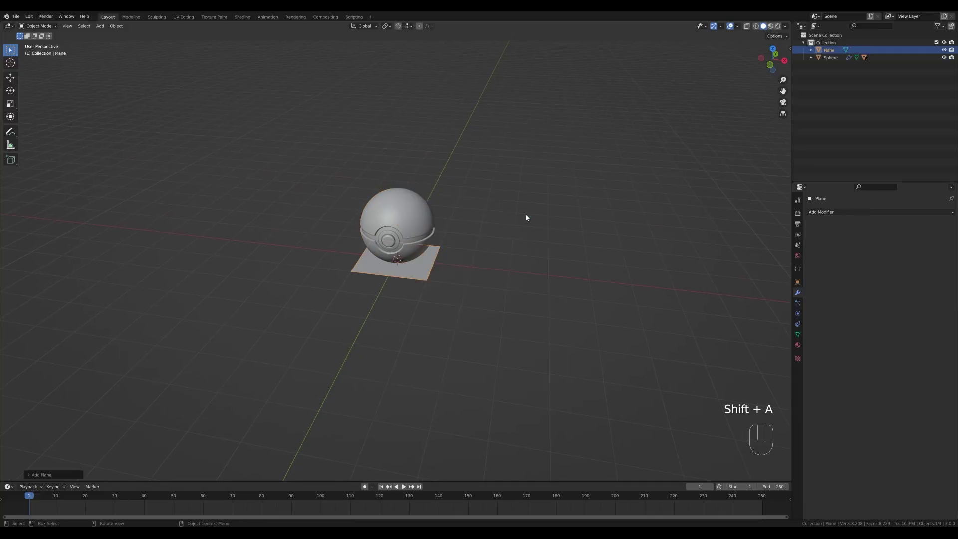
# Scale the plane up in Edit Mode into a wide floor around the ball
pyautogui.scroll(-3, 500, 226)
pyautogui.press('Tab')
pyautogui.press('s')
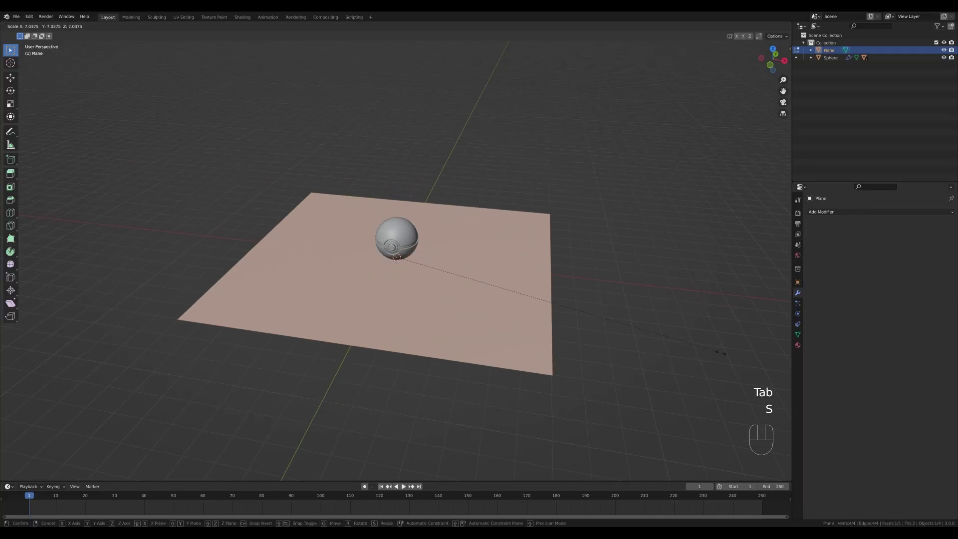
pyautogui.click(679, 340)
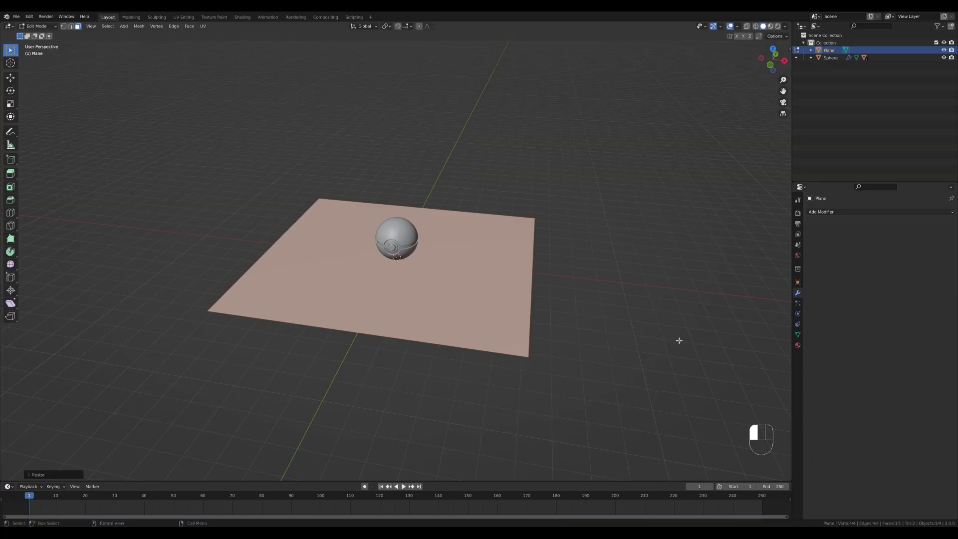
# Extrude the floor plane's edge behind the ball straight up along the Z axis to form a tall backdrop wall
pyautogui.press('2')
pyautogui.click(440, 214)
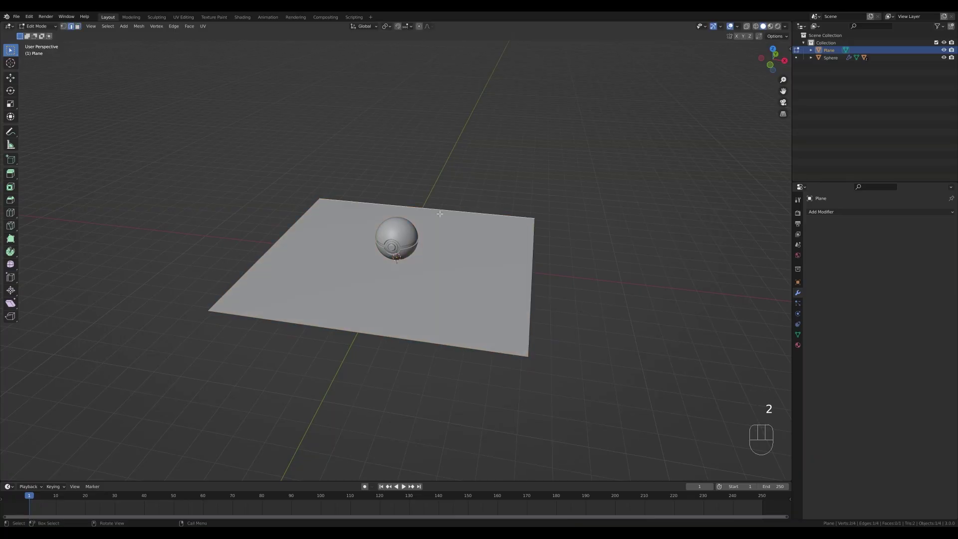
pyautogui.press('e')
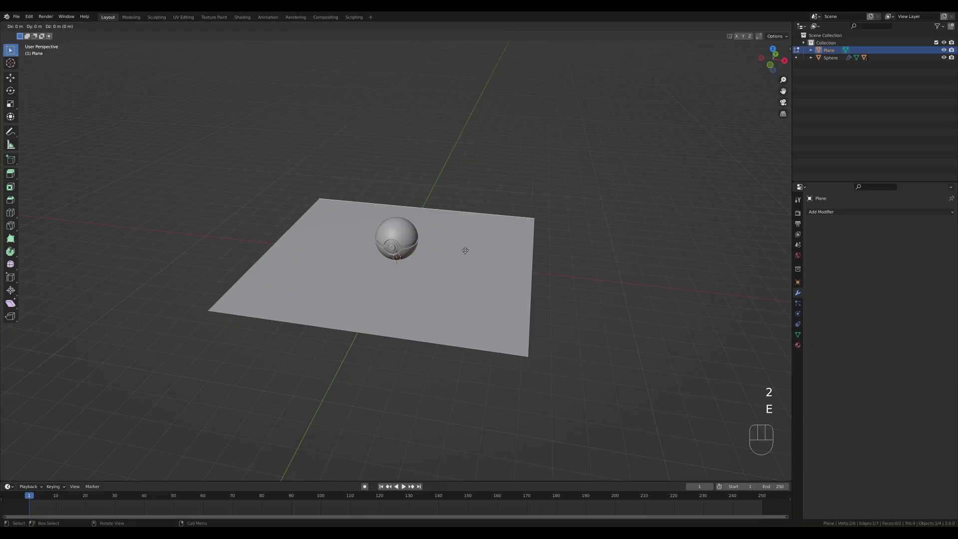
pyautogui.press('z')
pyautogui.click(447, 196)
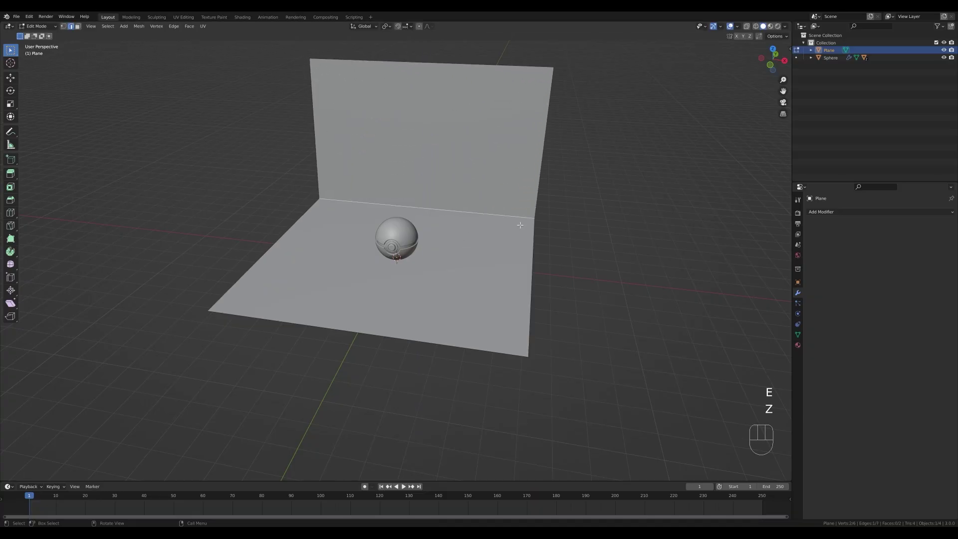
pyautogui.moveTo(519, 220); pyautogui.dragTo(563, 236, button='middle')
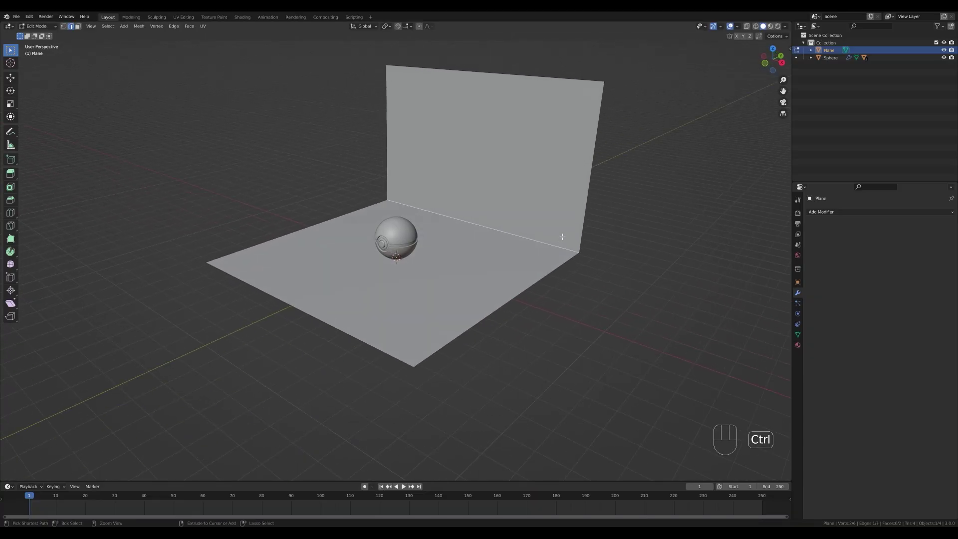
# Bevel the fold edge between the backdrop's floor and wall into a wide curve with 7 segments
pyautogui.hotkey('ctrl', 'b')
pyautogui.scroll(5, 620, 210)
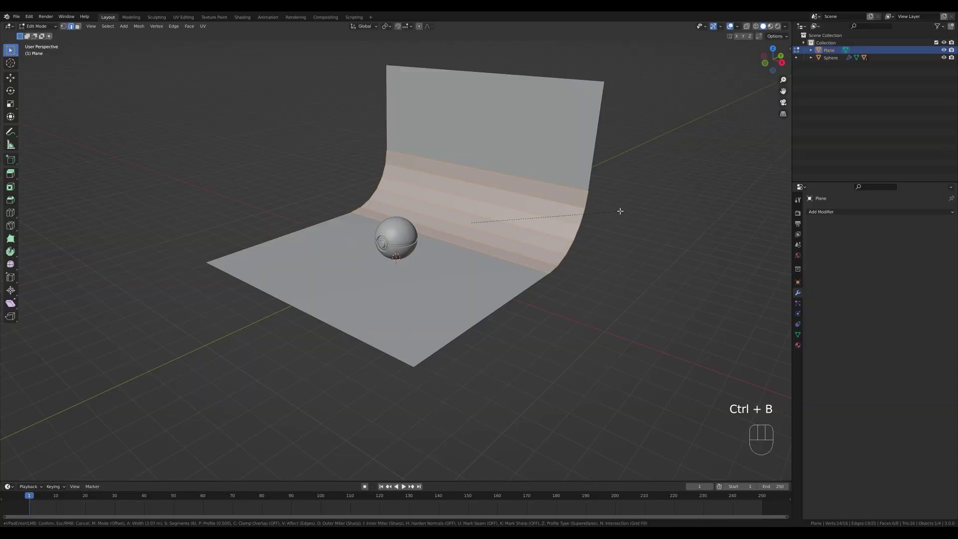
pyautogui.scroll(1, 620, 211)
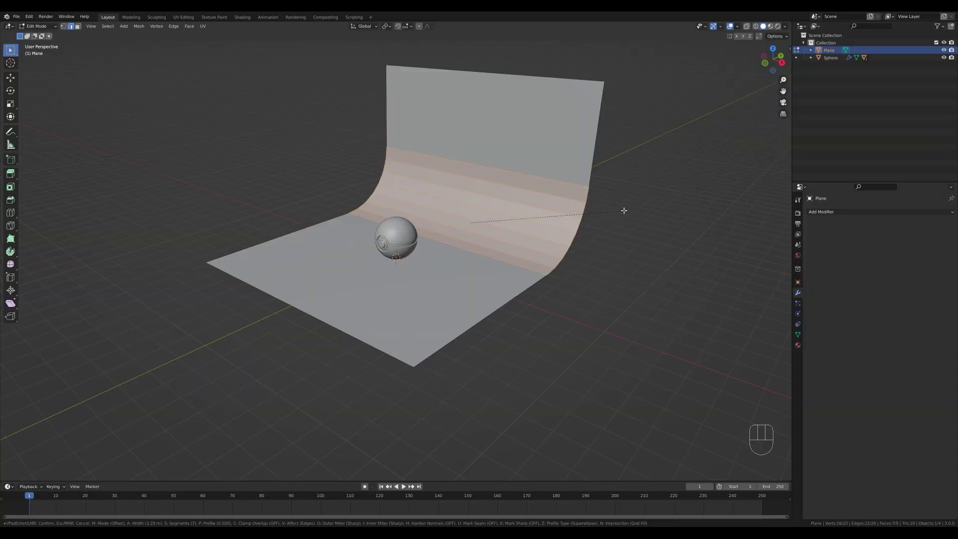
pyautogui.click(623, 210)
pyautogui.scroll(-2, 470, 269)
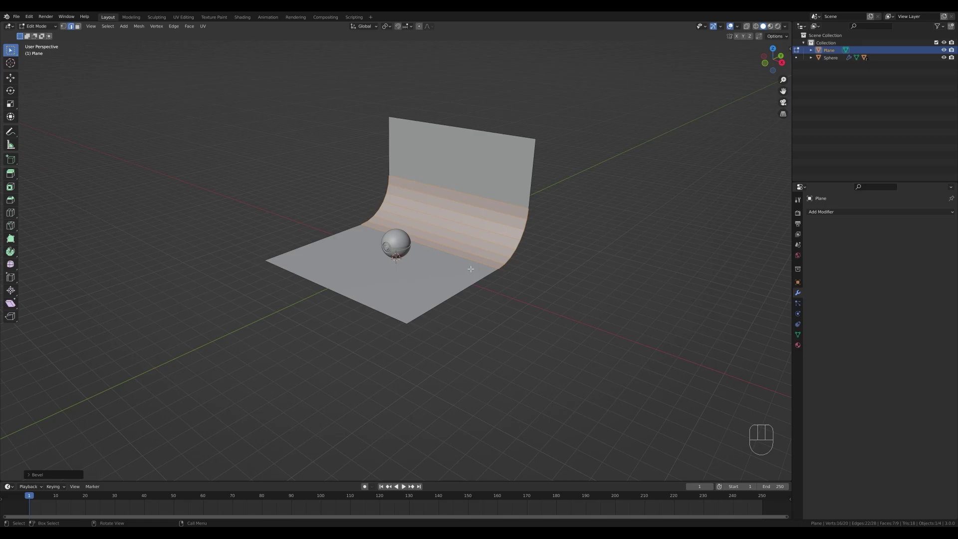
# Scale the whole backdrop up in Object Mode and move it about 2.5 m along the Y axis
pyautogui.press('Tab')
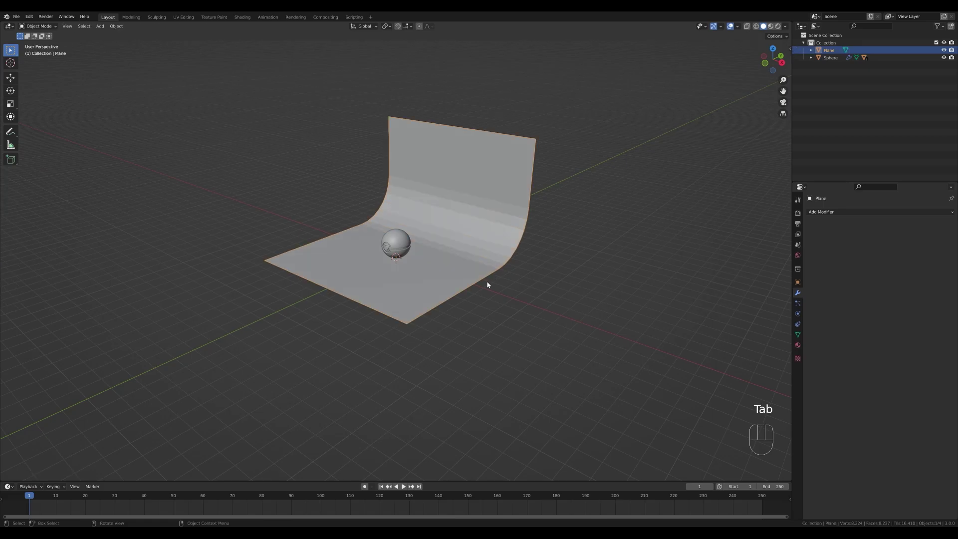
pyautogui.press('s')
pyautogui.click(539, 294)
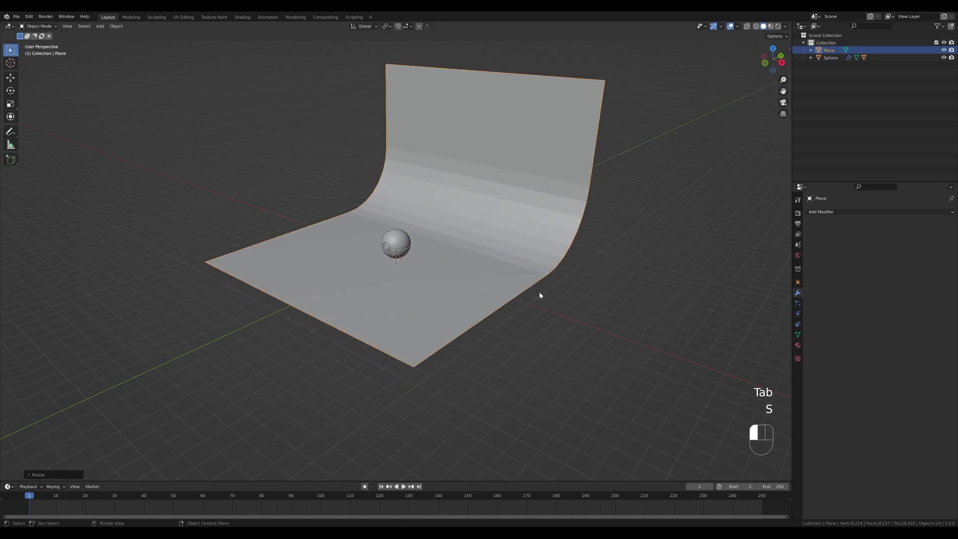
pyautogui.press('g')
pyautogui.press('y')
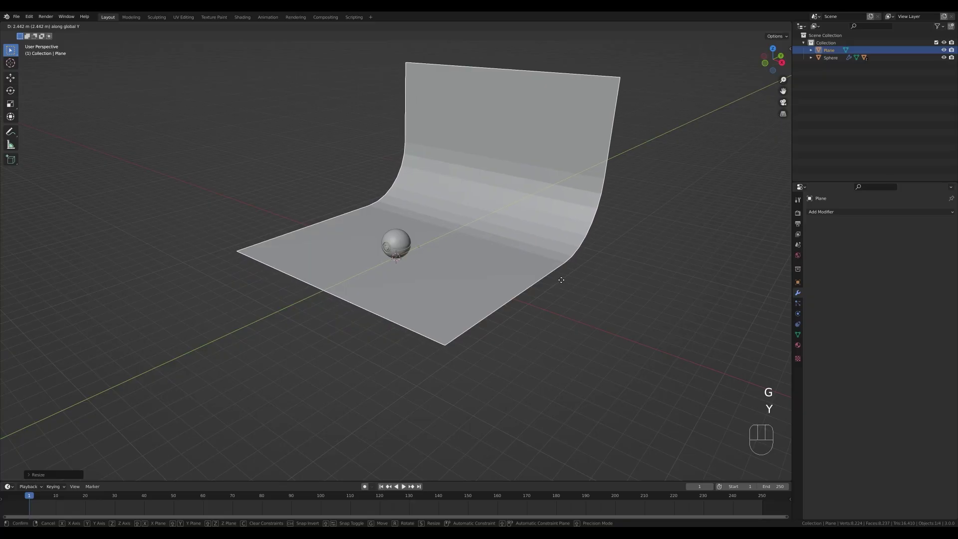
pyautogui.click(562, 280)
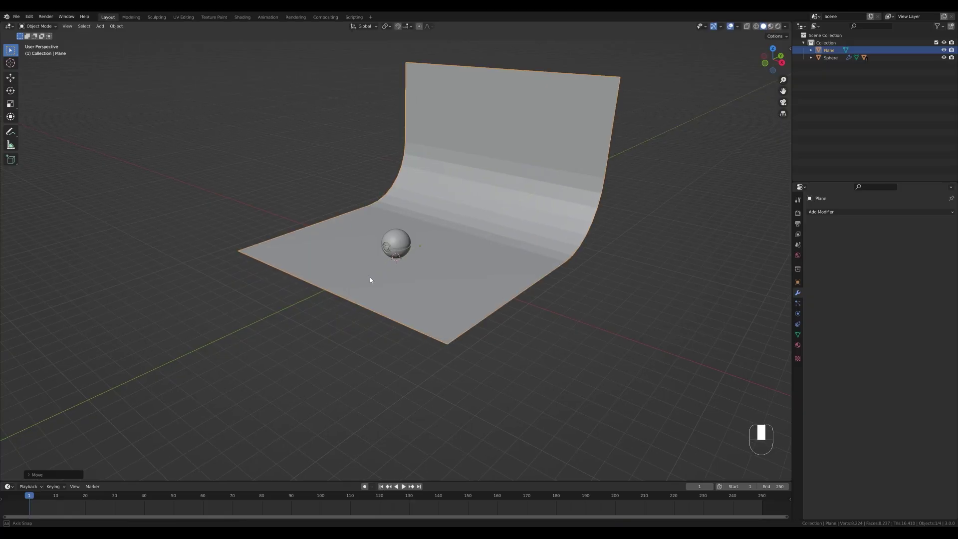
# Apply smooth shading to the curved backdrop
pyautogui.moveTo(369, 277); pyautogui.dragTo(444, 284, button='middle')
pyautogui.rightClick(362, 185)
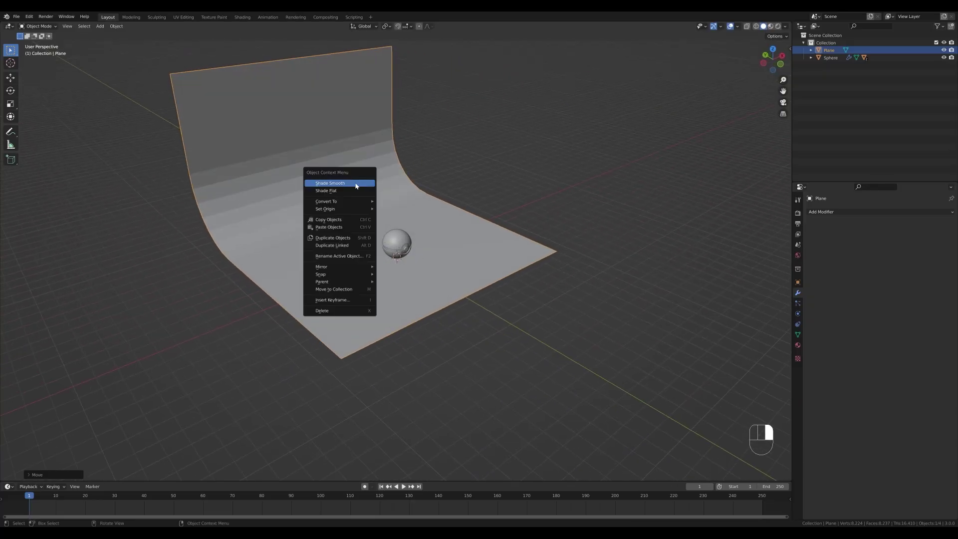
pyautogui.click(358, 184)
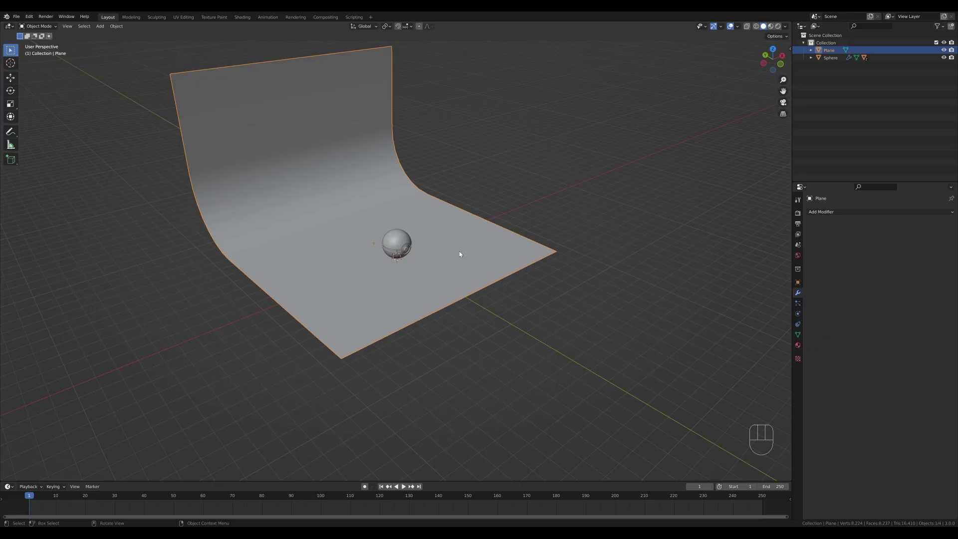
# Add a camera and align it to a close view of the ball's front, slightly from the side
pyautogui.scroll(4, 390, 261)
pyautogui.moveTo(513, 243); pyautogui.dragTo(551, 262, button='middle')
pyautogui.scroll(3, 480, 226)
pyautogui.scroll(1, 516, 282)
pyautogui.scroll(1, 546, 264)
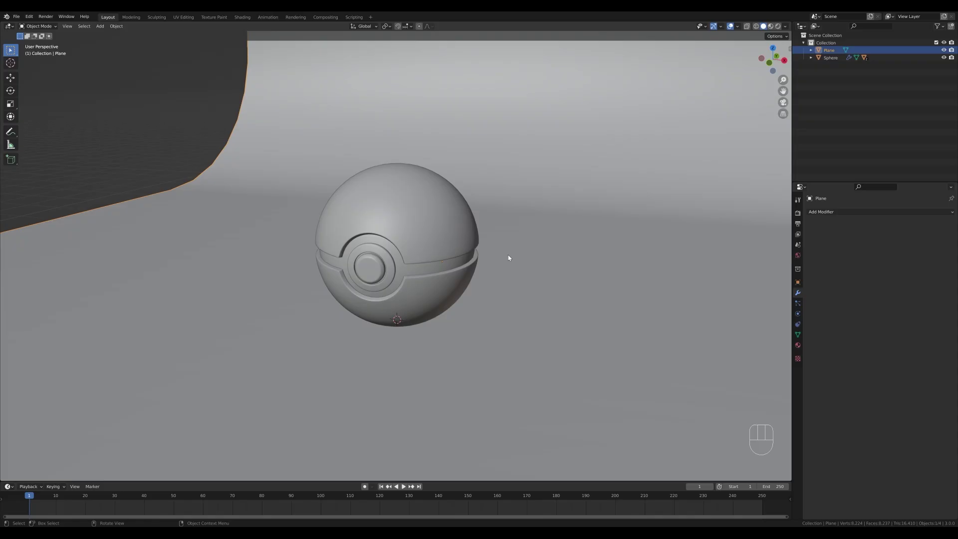
pyautogui.hotkey('shift', 'a')
pyautogui.moveTo(508, 252)
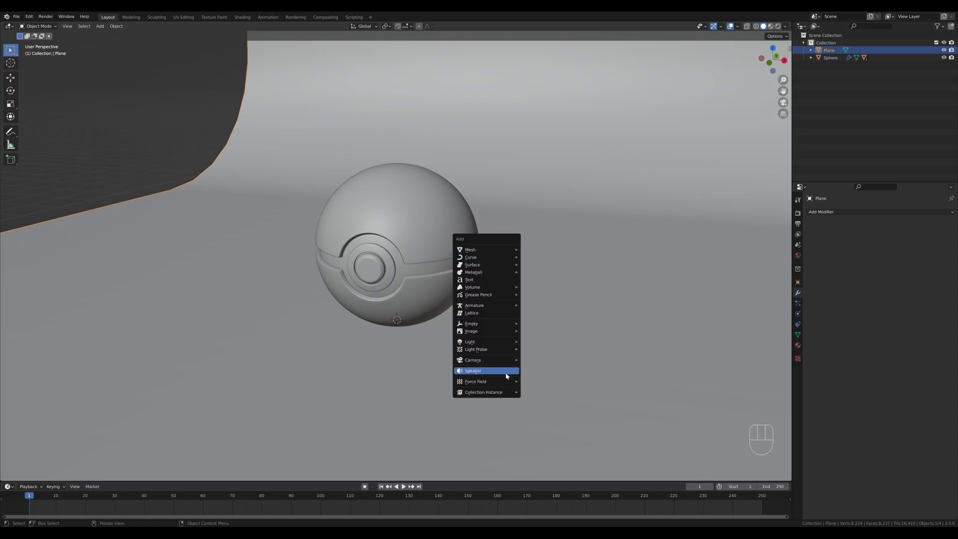
pyautogui.moveTo(511, 359)
pyautogui.click(550, 364)
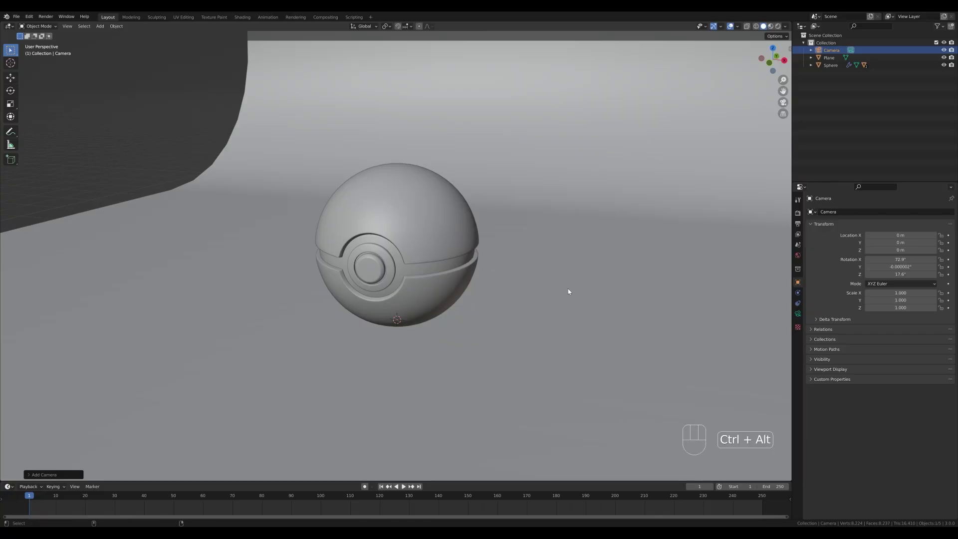
pyautogui.press('ctrl+alt+KP_0')
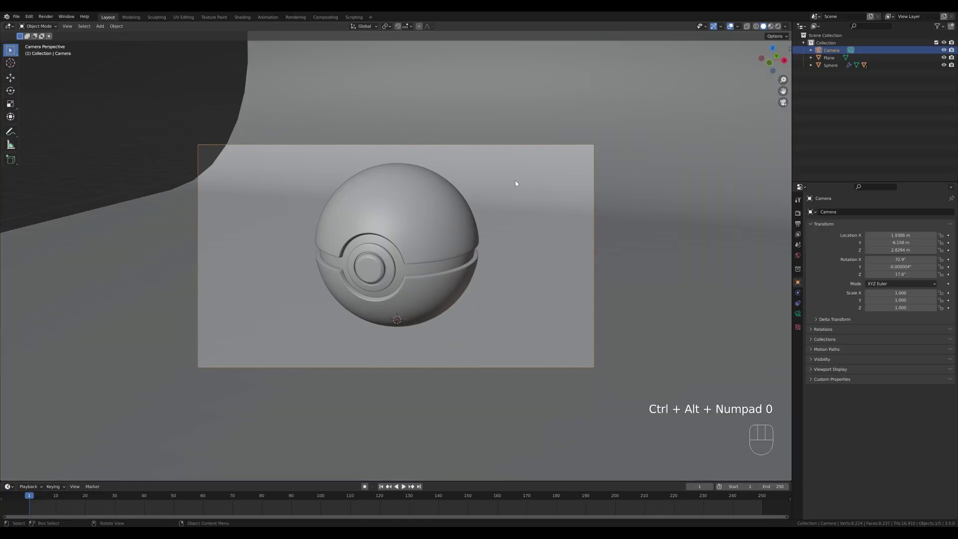
# Set the output resolution to 1600 by 1200 px
pyautogui.click(797, 223)
pyautogui.click(906, 222)
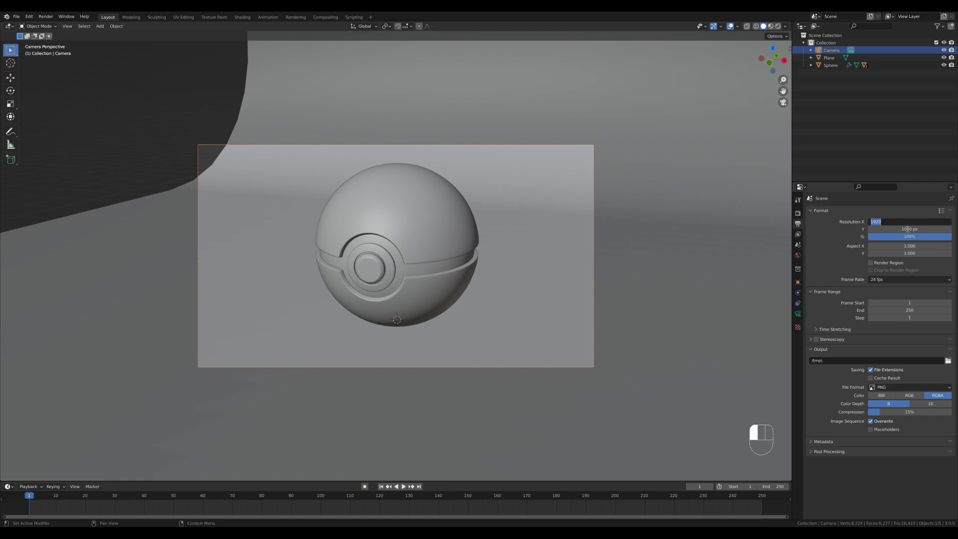
pyautogui.write('1600')
pyautogui.click(907, 229)
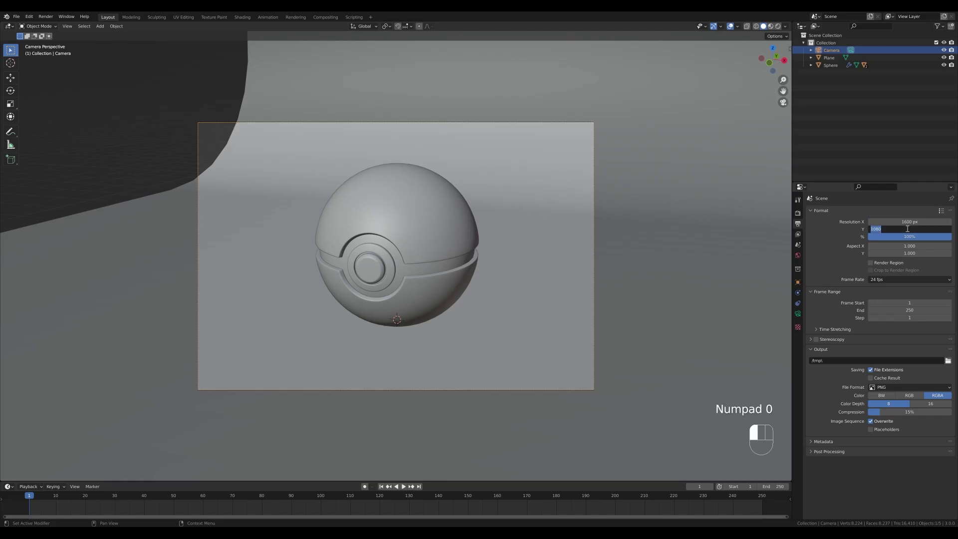
pyautogui.write('1200')
pyautogui.press('Return')
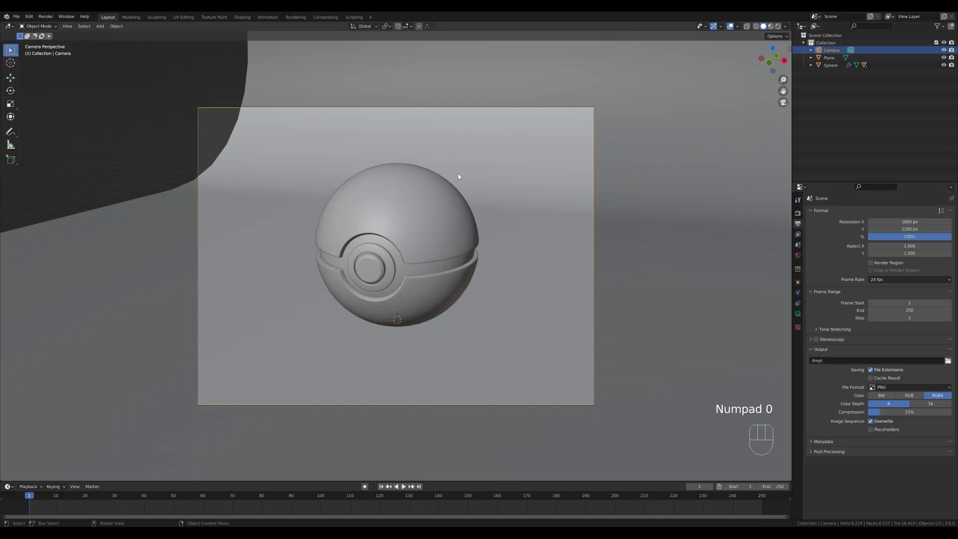
# Copy only the camera's Z rotation to the backdrop plane so it squarely faces the camera
pyautogui.scroll(-4, 458, 176)
pyautogui.click(615, 201)
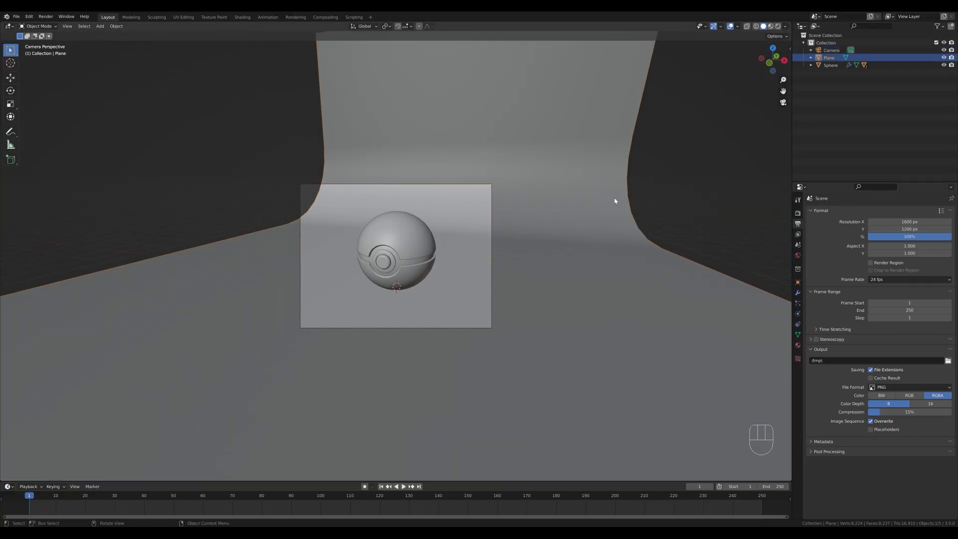
pyautogui.keyDown('shift'); pyautogui.click(306, 184); pyautogui.keyUp('shift')
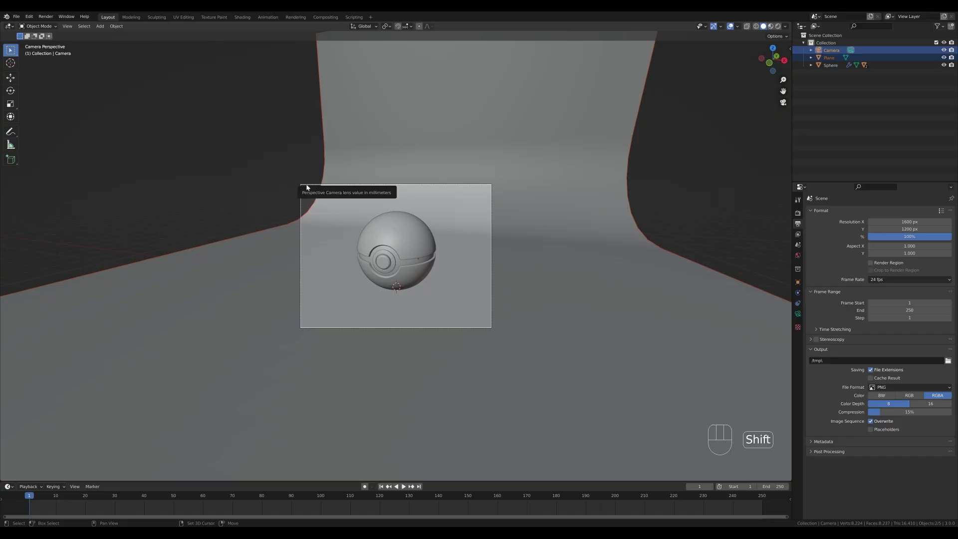
pyautogui.press('n')
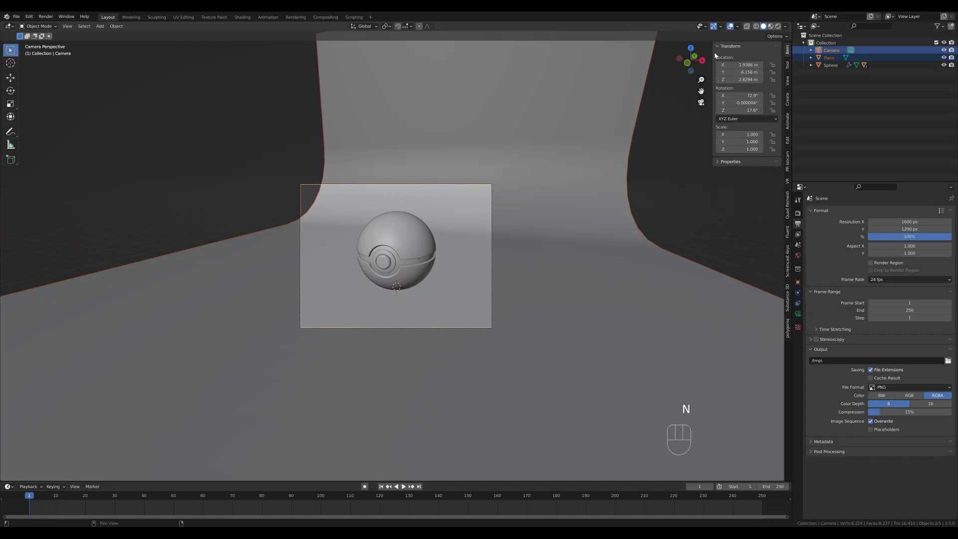
pyautogui.rightClick(743, 110)
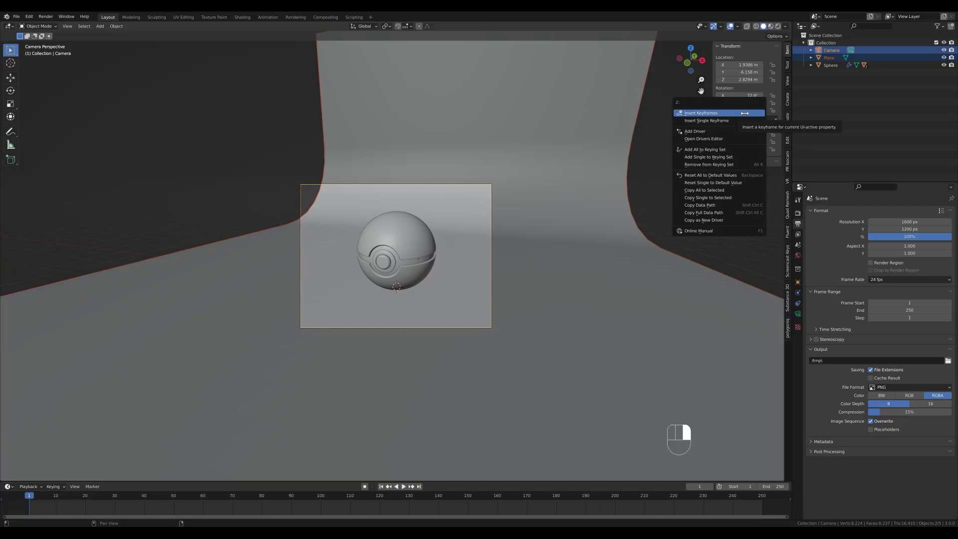
pyautogui.click(720, 198)
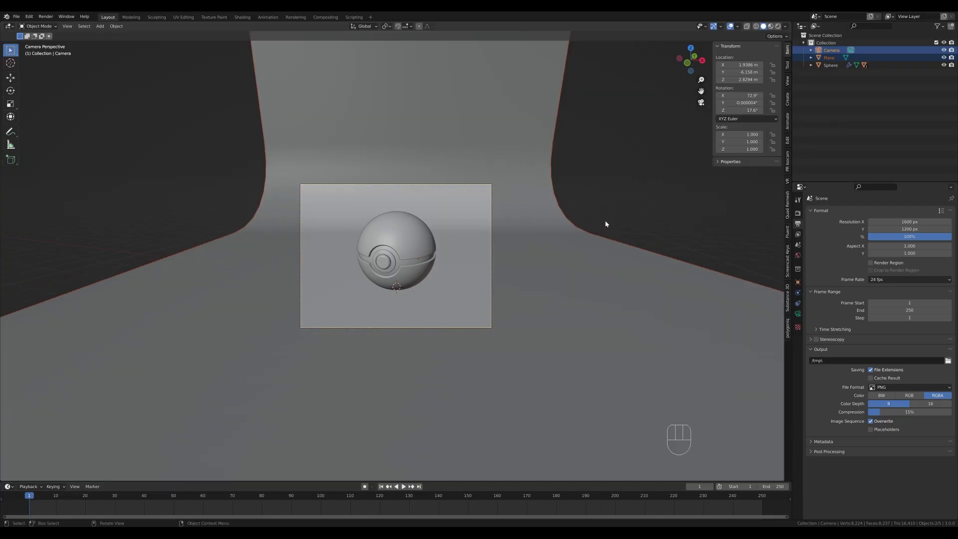
pyautogui.scroll(3, 461, 256)
pyautogui.scroll(-1, 460, 257)
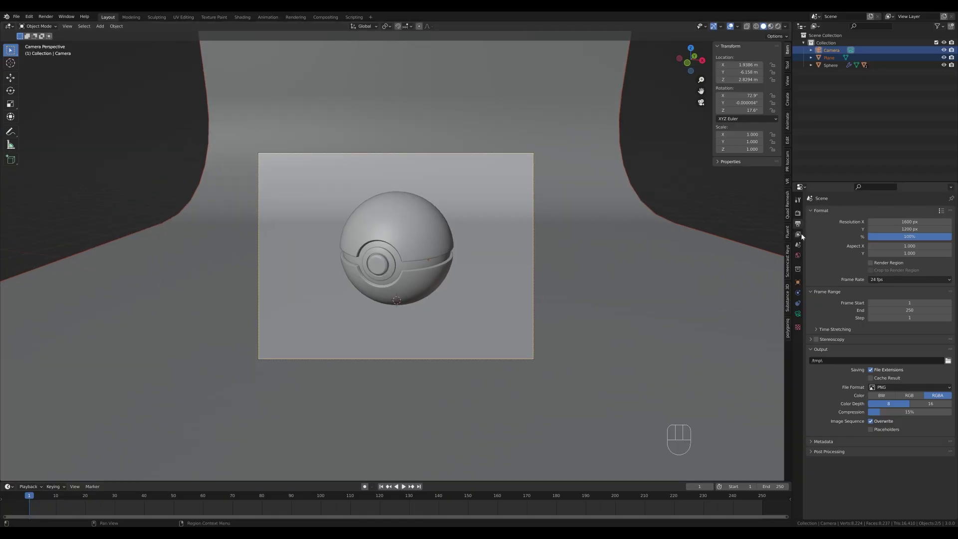
# Enable Ambient Occlusion, Bloom and Screen Space Reflections in the Eevee render settings
pyautogui.click(797, 213)
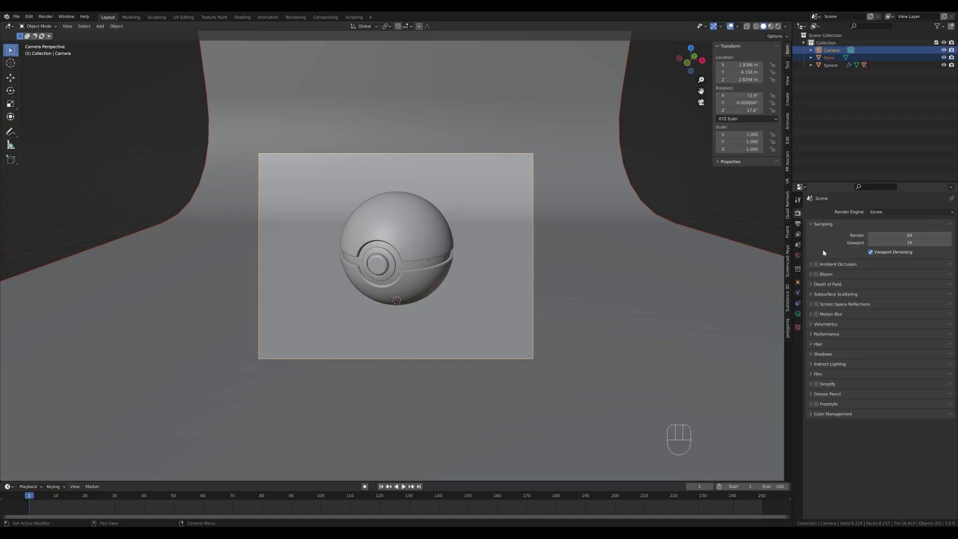
pyautogui.click(816, 274)
pyautogui.click(811, 313)
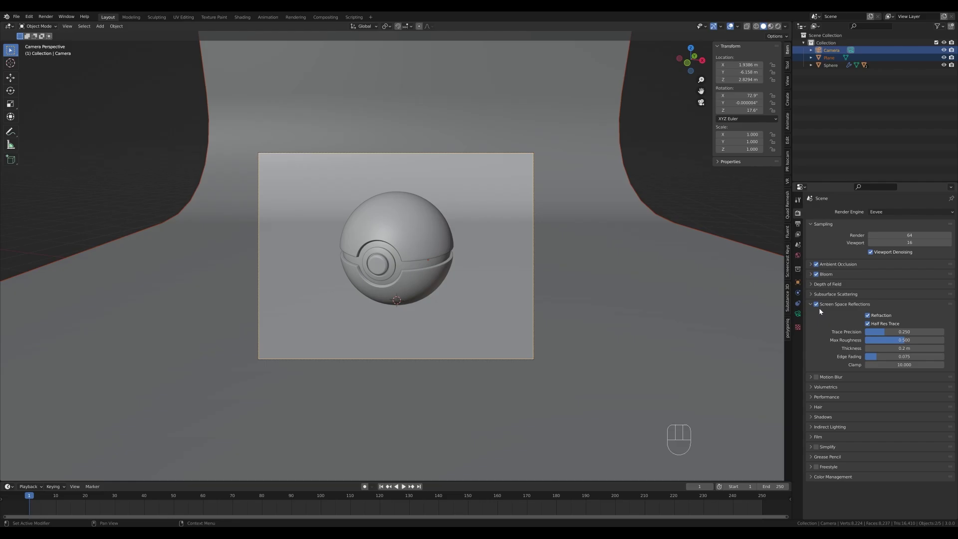
pyautogui.click(812, 314)
# Switch the render engine to Cycles and set its device to GPU Compute
pyautogui.click(875, 212)
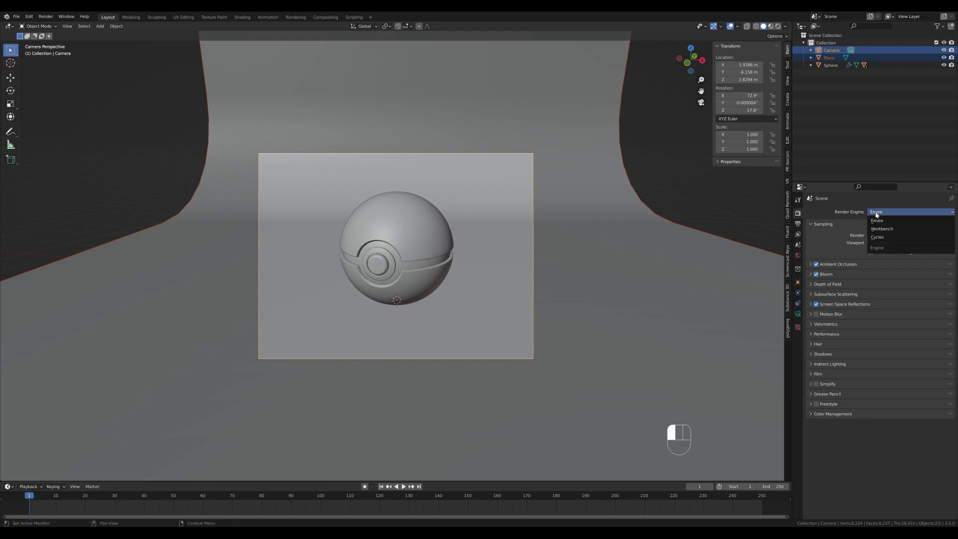
pyautogui.click(881, 238)
pyautogui.click(885, 231)
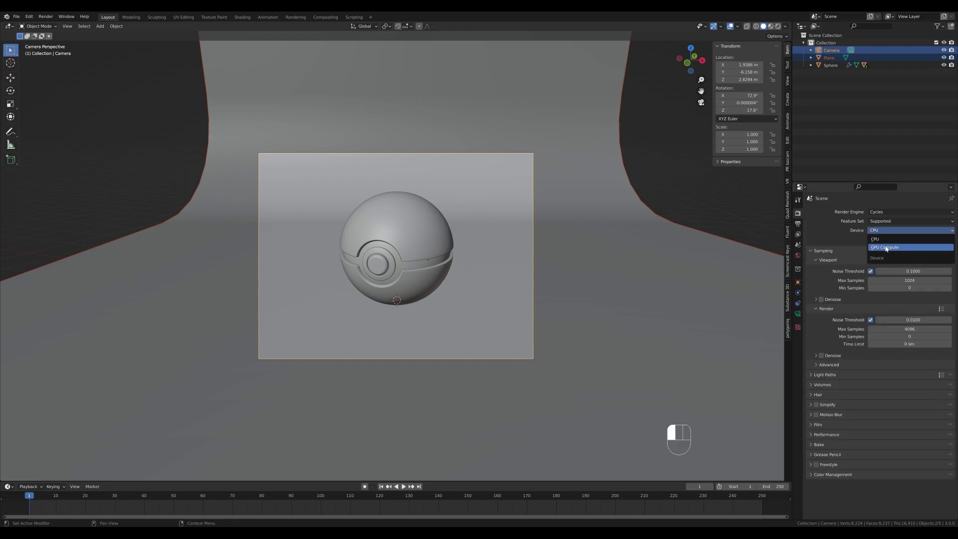
pyautogui.click(885, 247)
pyautogui.click(884, 250)
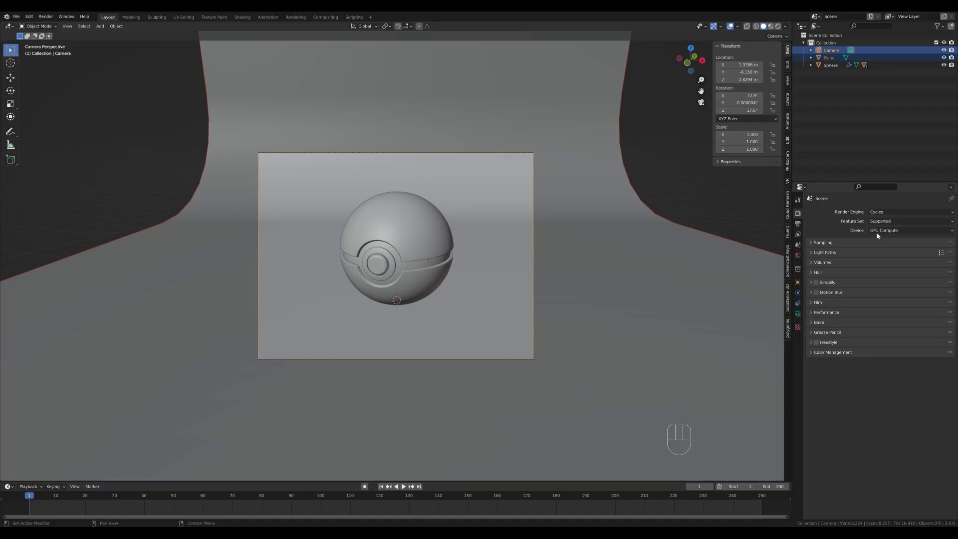
pyautogui.click(853, 242)
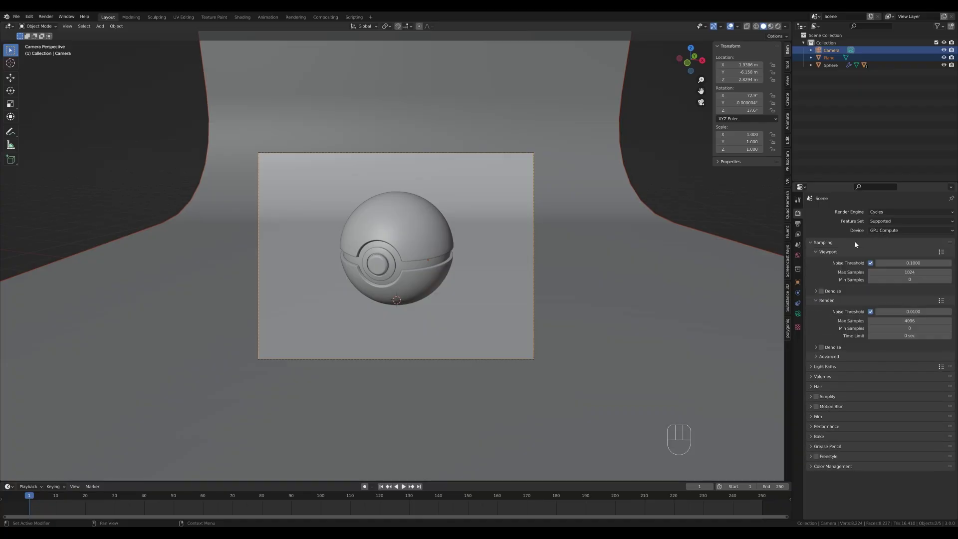
pyautogui.click(855, 243)
pyautogui.click(856, 243)
pyautogui.click(808, 242)
pyautogui.click(808, 243)
pyautogui.click(826, 310)
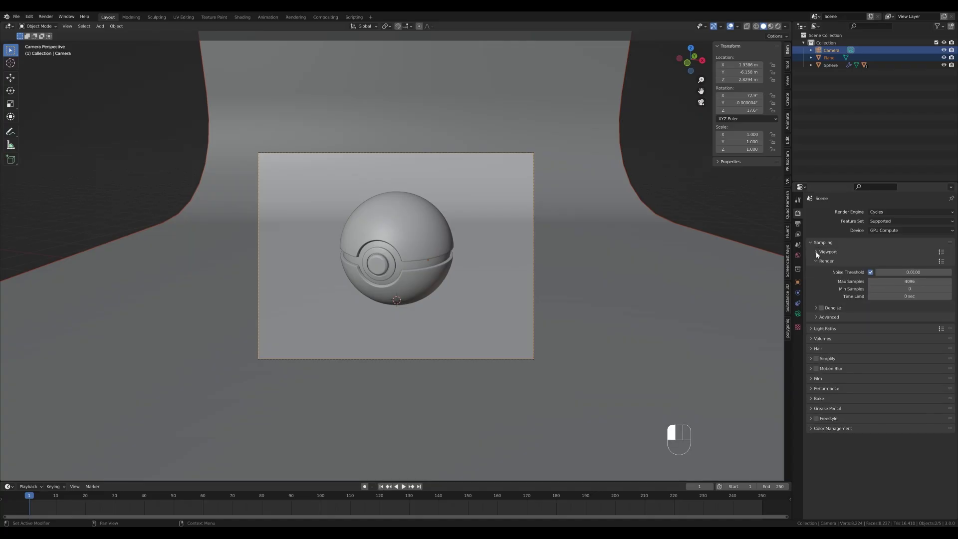
pyautogui.click(828, 251)
pyautogui.click(814, 261)
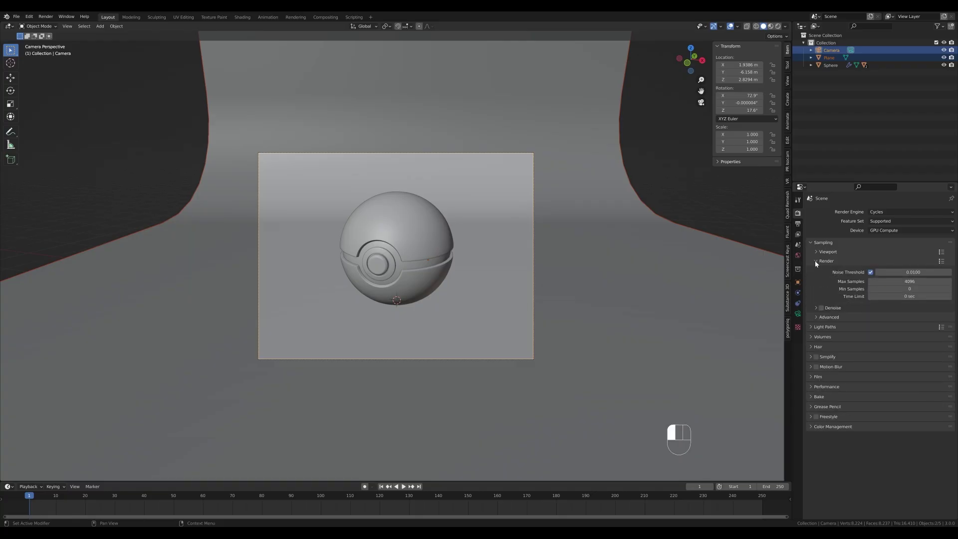
# Enable denoising for both viewport and final render, and set the render's max samples to 512
pyautogui.click(815, 252)
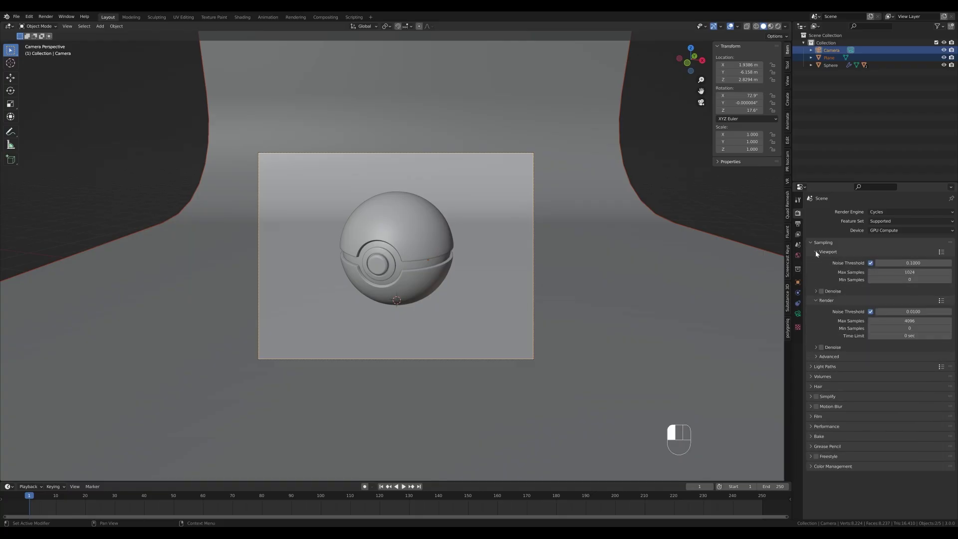
pyautogui.click(821, 291)
pyautogui.click(821, 347)
pyautogui.click(906, 321)
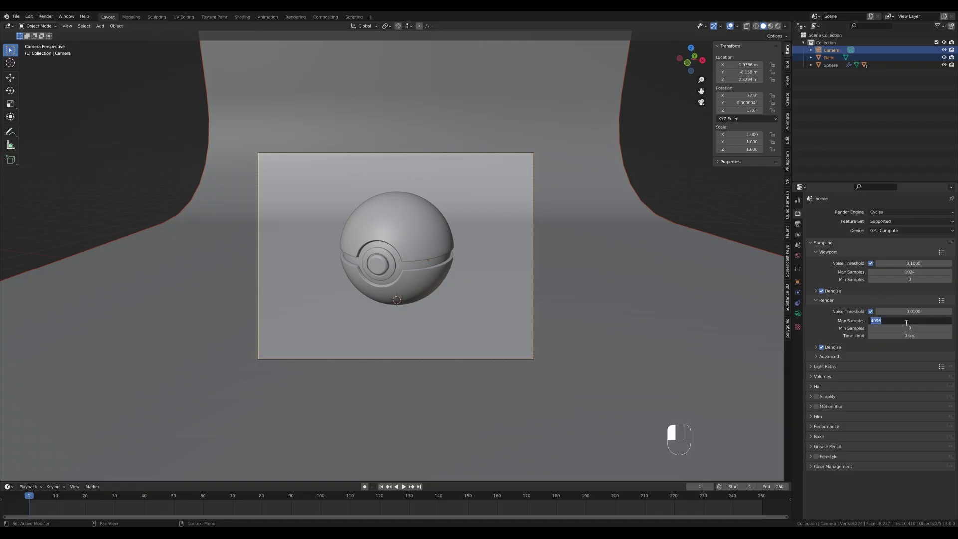
pyautogui.write('512')
pyautogui.press('Return')
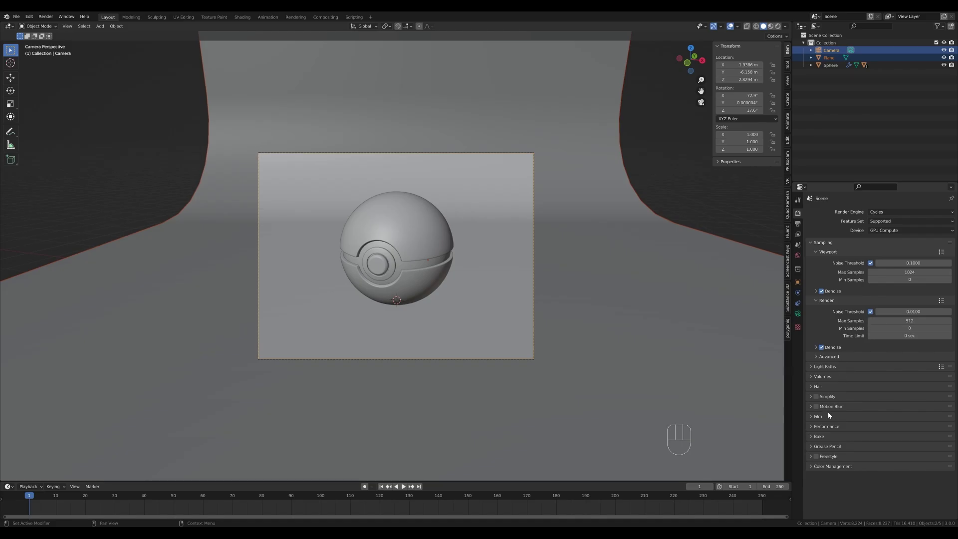
# Set the Cycles memory tile size to 512 in the render performance settings
pyautogui.click(828, 426)
pyautogui.scroll(-3, 855, 422)
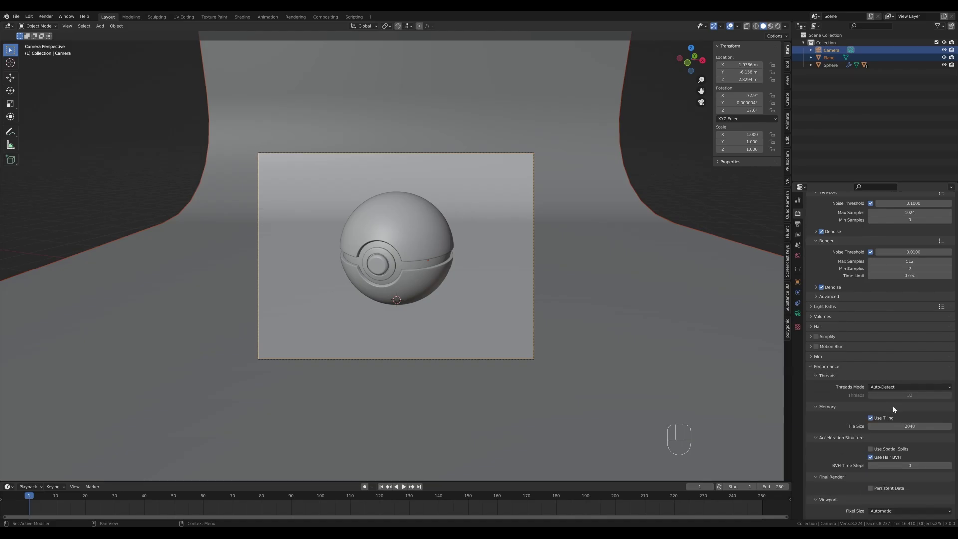
pyautogui.click(913, 426)
pyautogui.write('512')
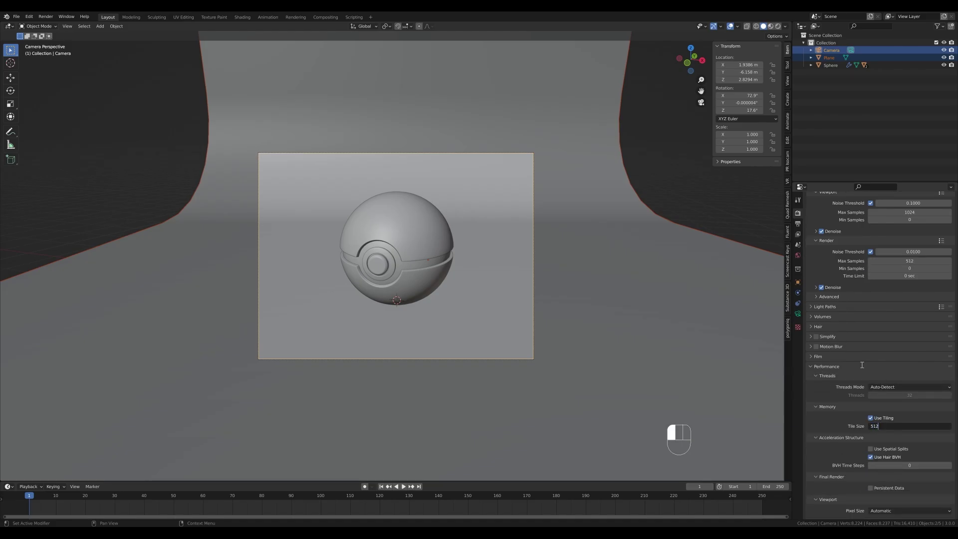
pyautogui.press('Return')
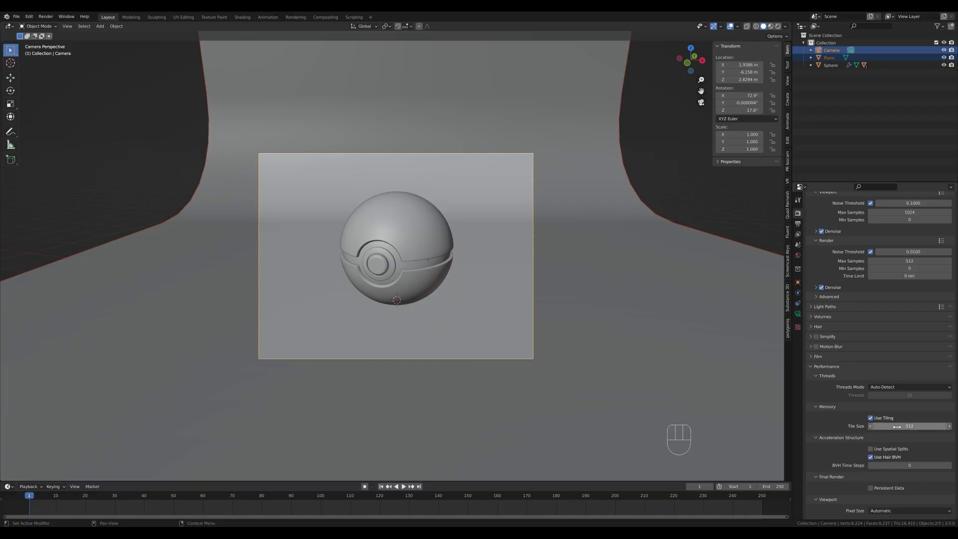
pyautogui.click(810, 366)
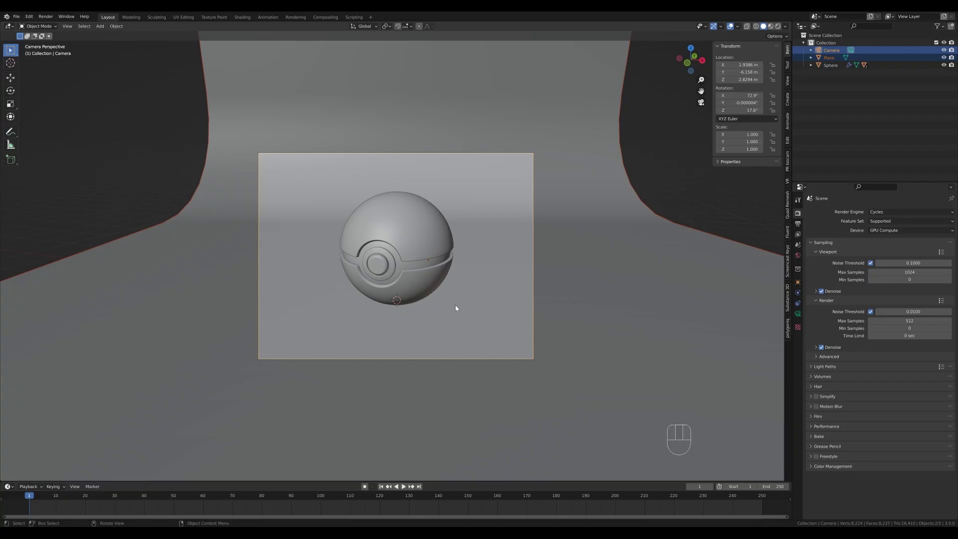
# Preview the scene in Rendered shading and set the viewport to Material Preview with Scene World lighting enabled
pyautogui.press('z')
pyautogui.click(566, 214)
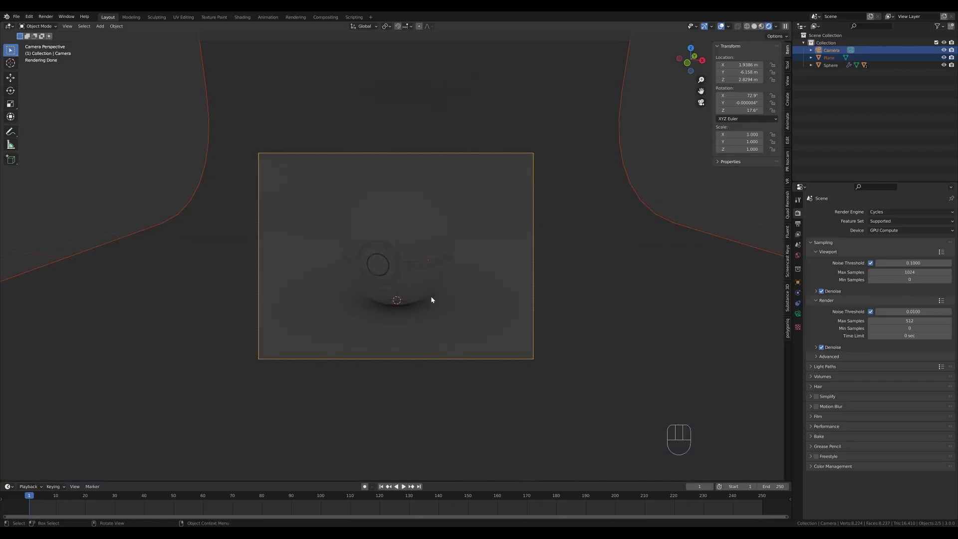
pyautogui.press('z')
pyautogui.click(341, 258)
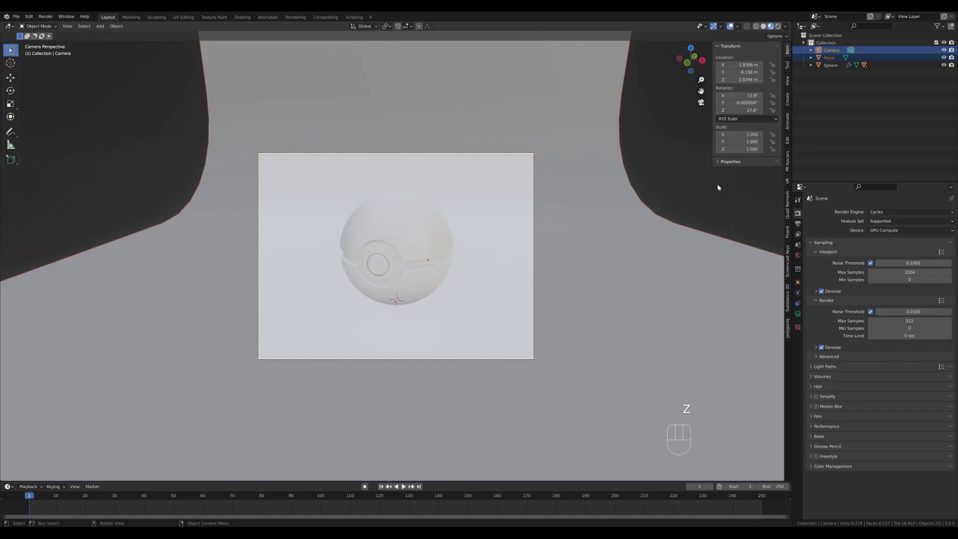
pyautogui.click(785, 27)
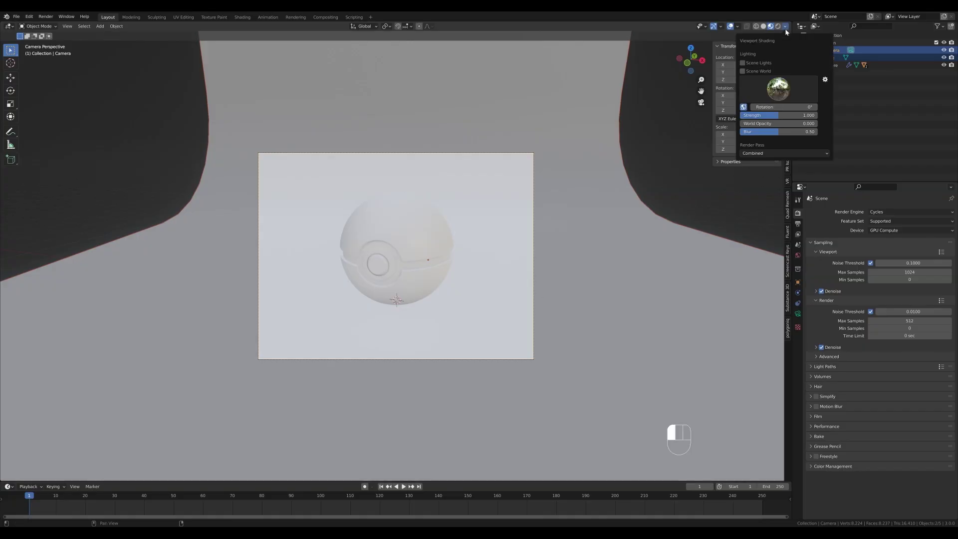
pyautogui.click(742, 70)
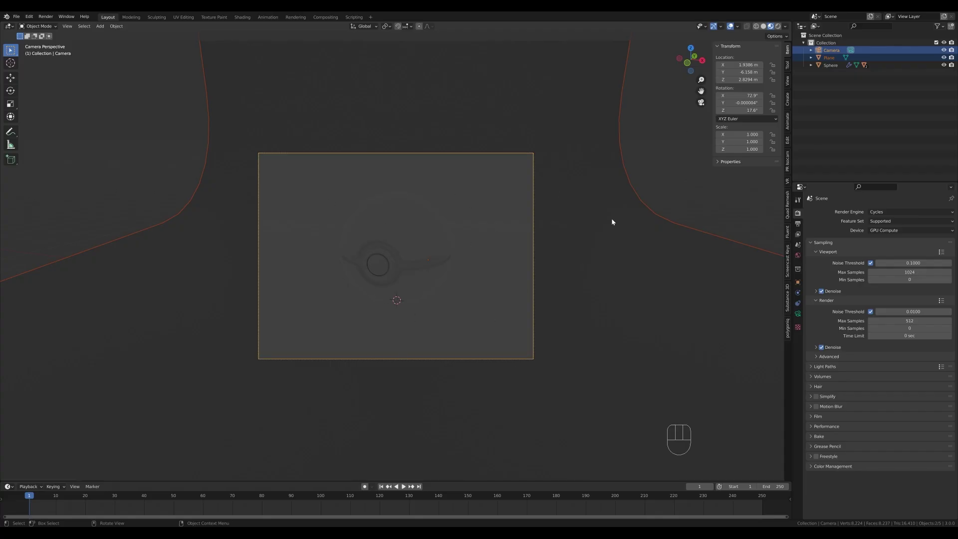
# Compare Rendered shading with Material Preview in the viewport, and save the file in Material Preview
pyautogui.press('z')
pyautogui.click(395, 190)
pyautogui.press('z')
pyautogui.click(636, 217)
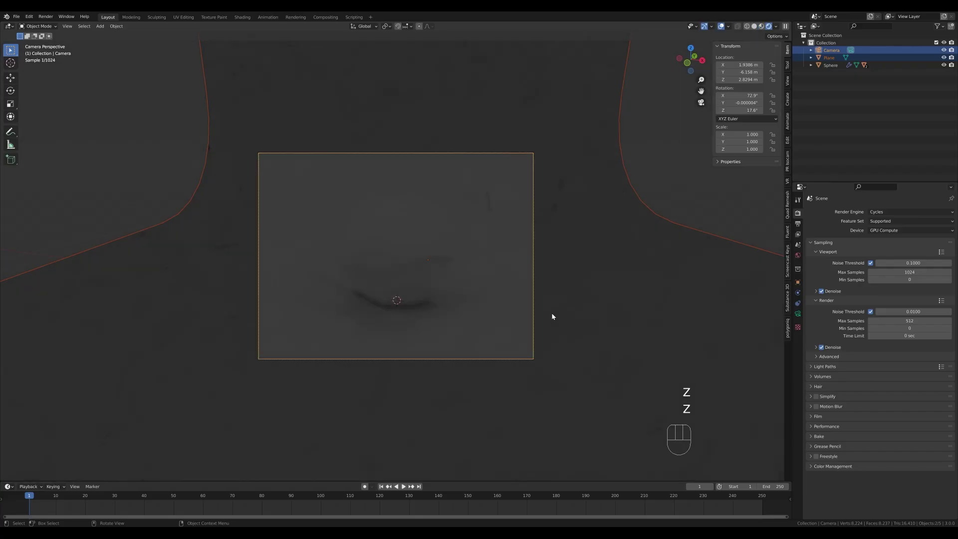
pyautogui.press('z')
pyautogui.click(399, 207)
pyautogui.hotkey('ctrl', 's')
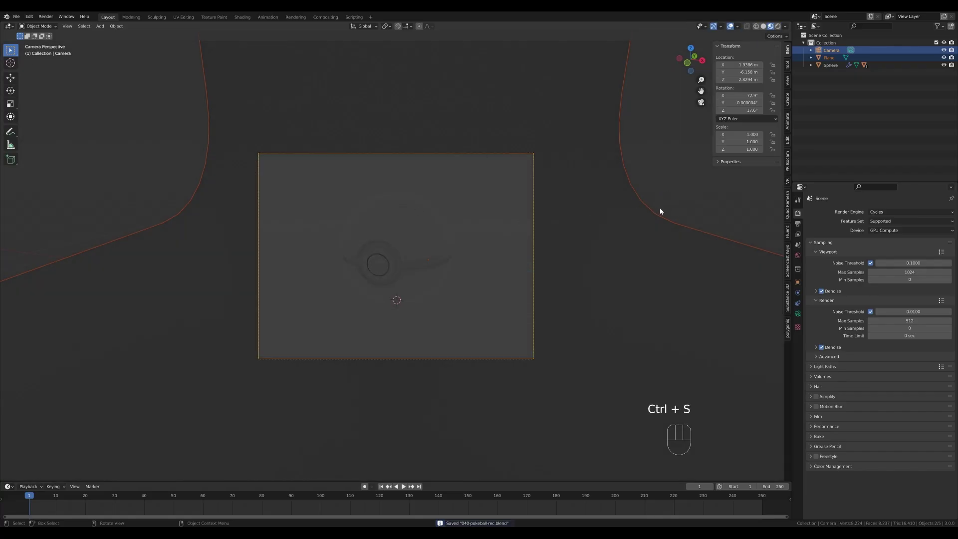
# In the world's shader nodes, add an environment texture with mapping to the Background node and load sunset_in_the_chalk_quarry_4k.exr
pyautogui.click(242, 17)
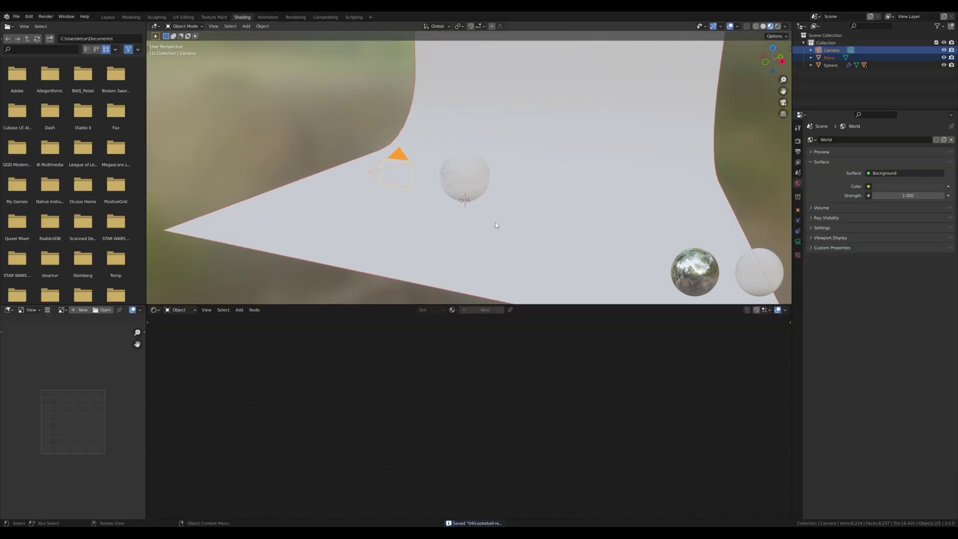
pyautogui.click(179, 309)
pyautogui.click(188, 328)
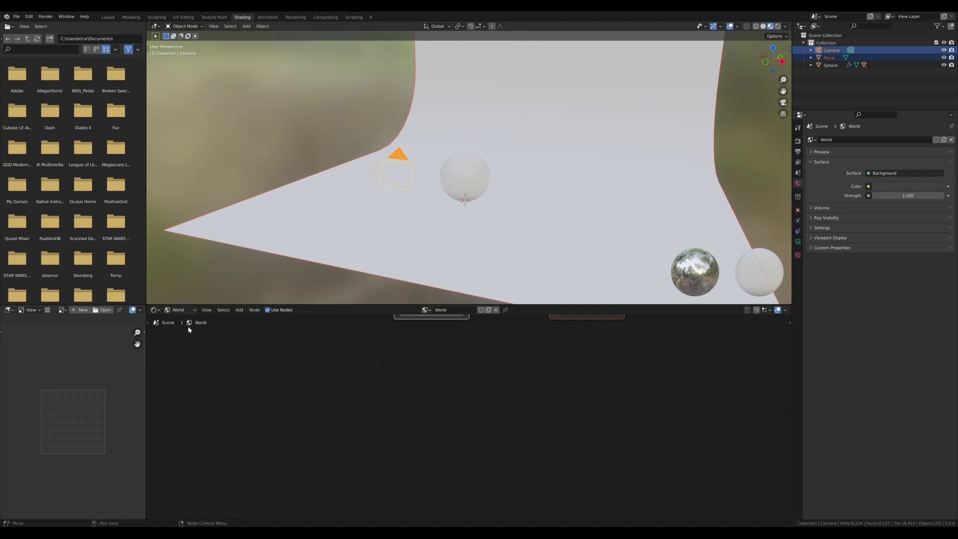
pyautogui.moveTo(472, 433); pyautogui.dragTo(581, 459, button='middle')
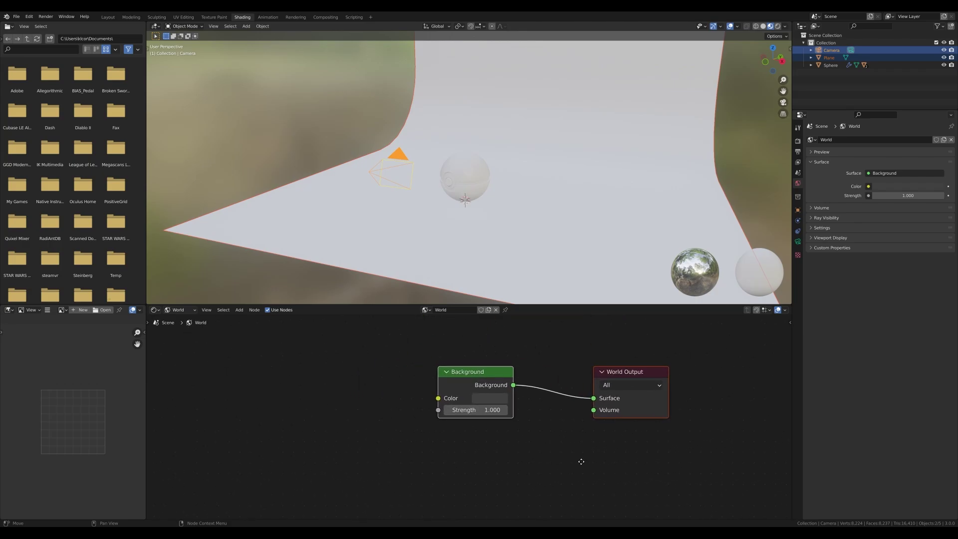
pyautogui.scroll(-1, 560, 445)
pyautogui.click(513, 386)
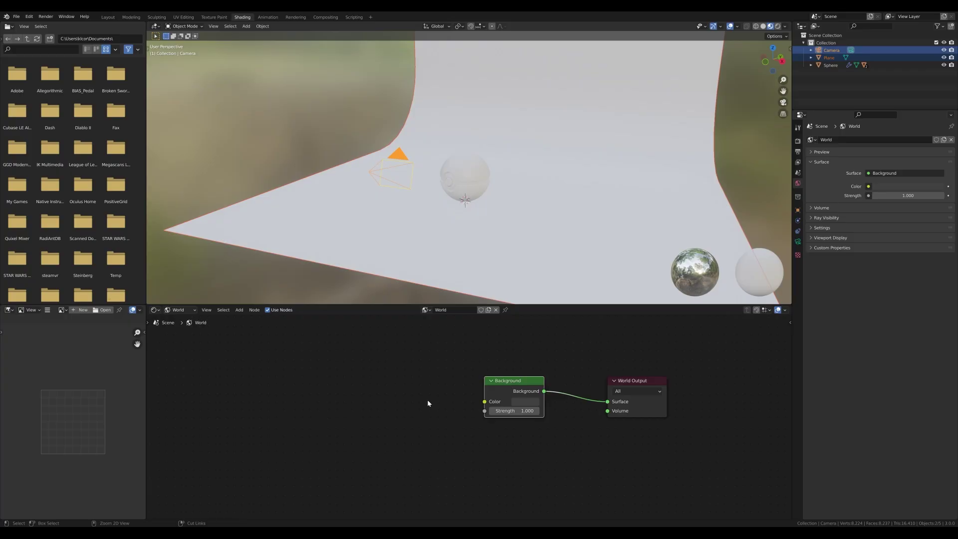
pyautogui.hotkey('ctrl', 't')
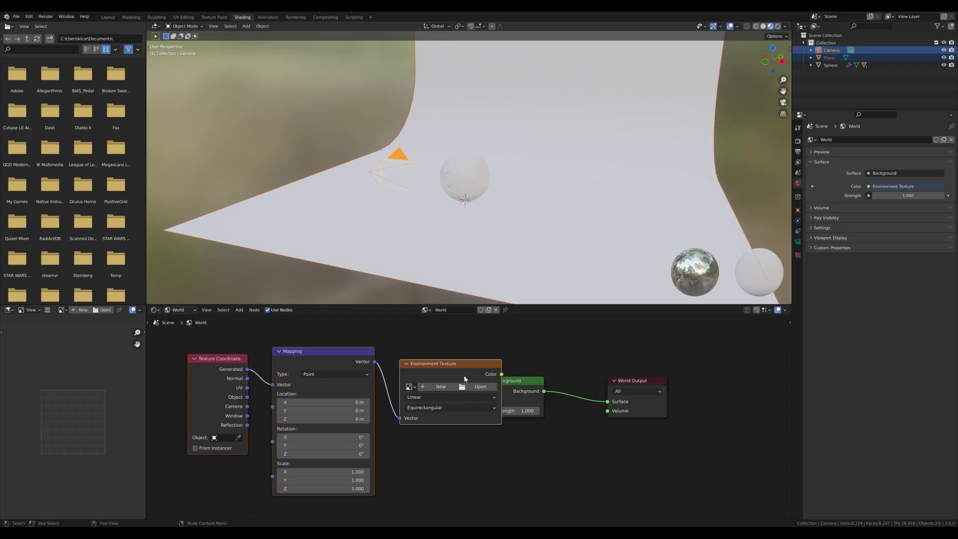
pyautogui.moveTo(461, 383); pyautogui.dragTo(425, 382)
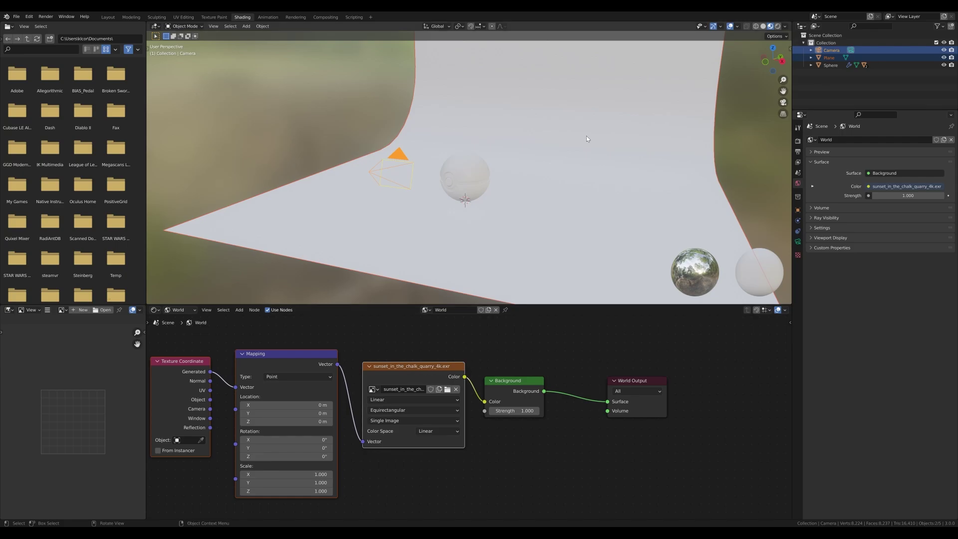
# Enable Scene World lighting in the Shading workspace's viewport and inspect the backdrop against the sunset environment
pyautogui.moveTo(585, 136); pyautogui.dragTo(538, 207, button='middle')
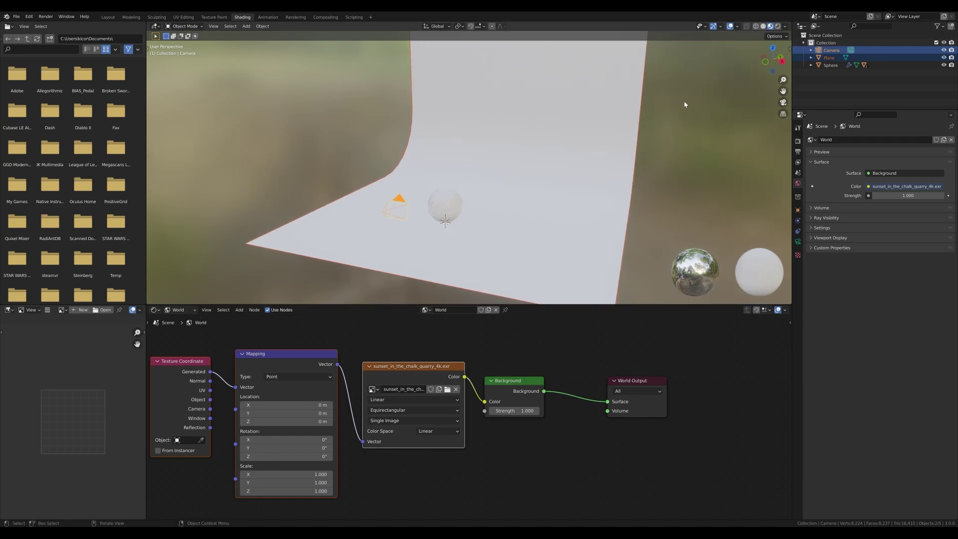
pyautogui.click(786, 28)
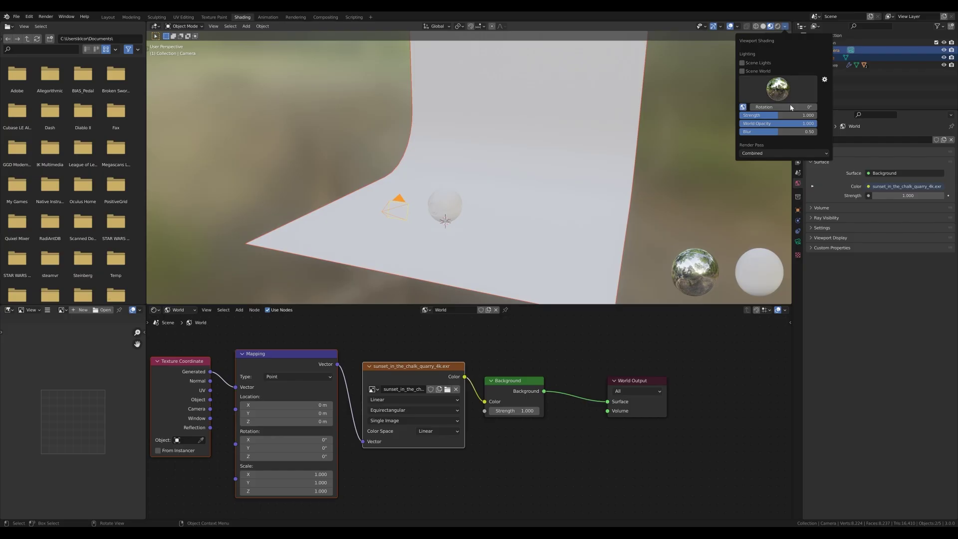
pyautogui.click(752, 71)
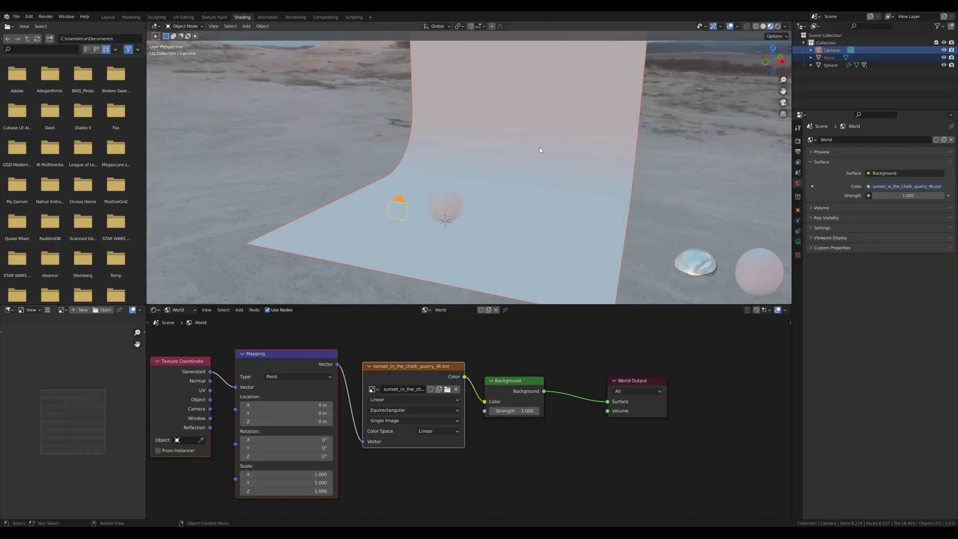
pyautogui.moveTo(483, 188); pyautogui.dragTo(505, 190, button='middle')
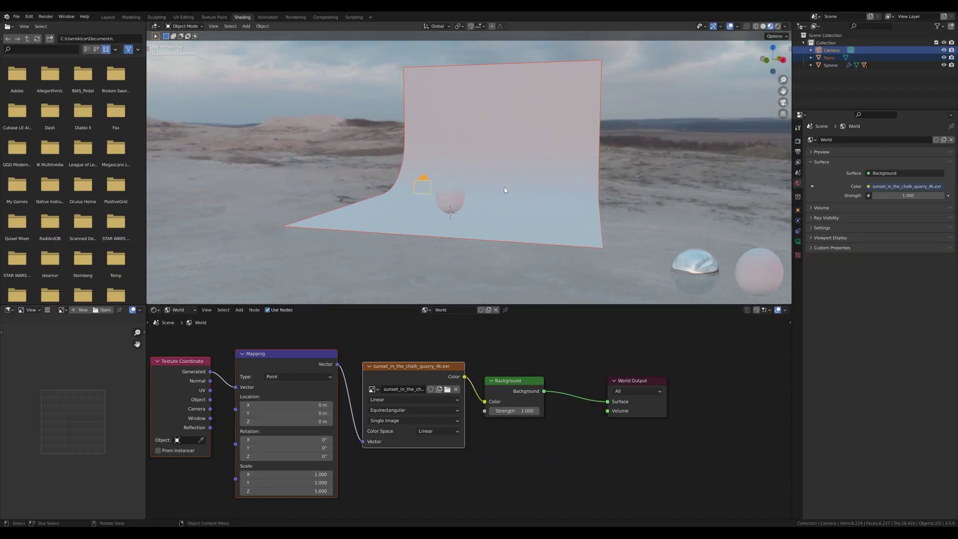
pyautogui.scroll(3, 505, 189)
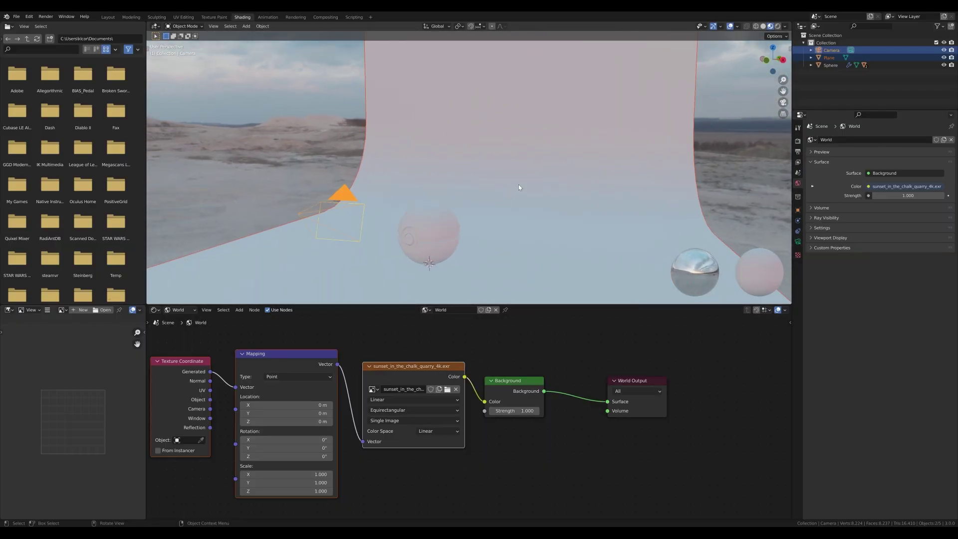
# Set the environment mapping's Z rotation to 180°, and save the file while looking through the camera
pyautogui.click(300, 457)
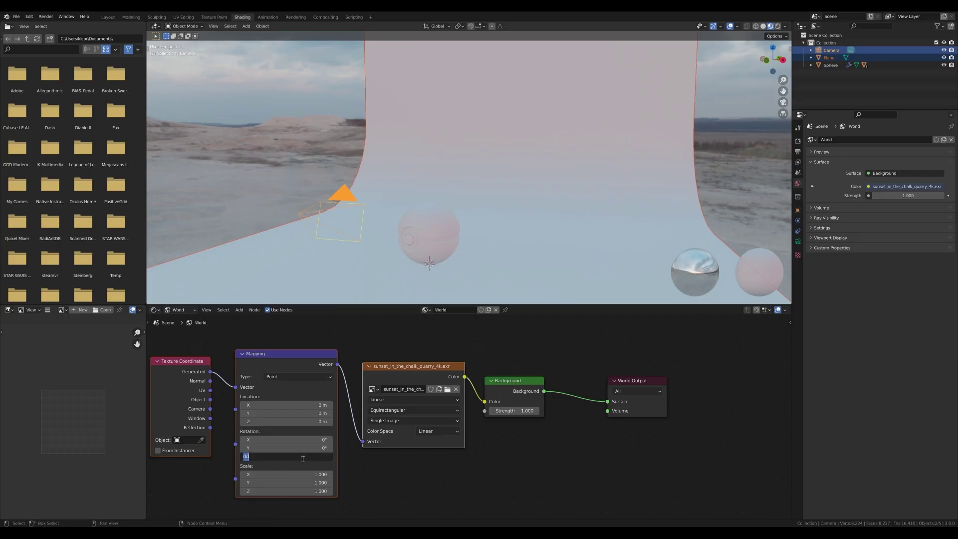
pyautogui.write('180')
pyautogui.press('Return')
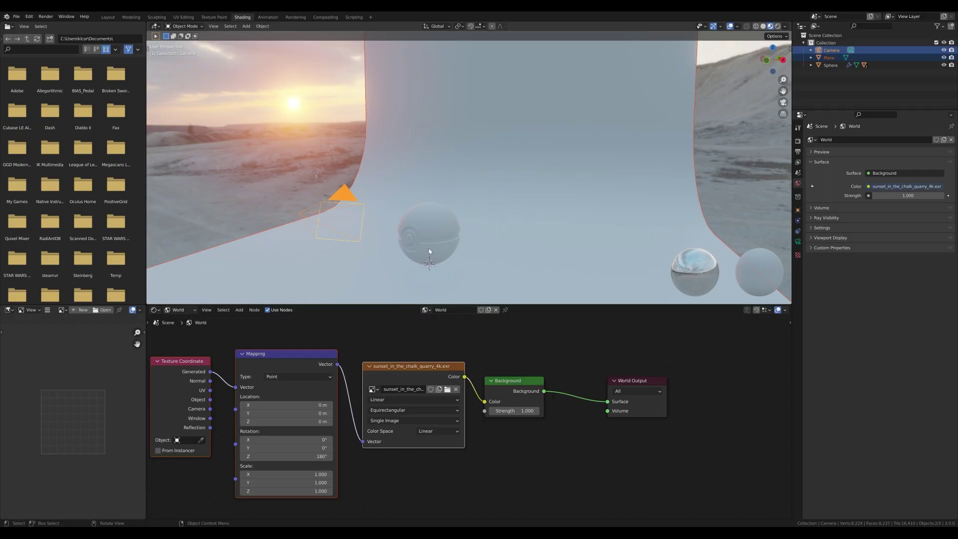
pyautogui.press('KP_0')
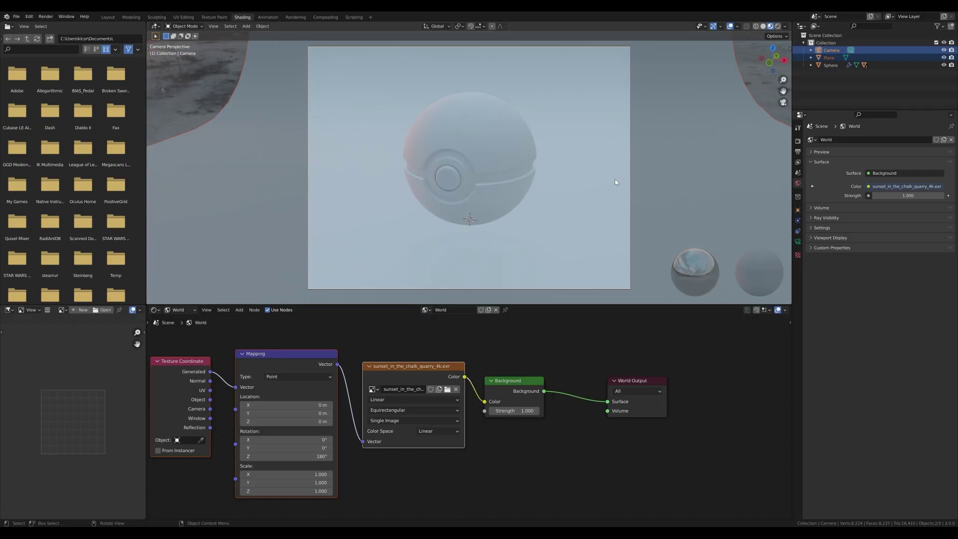
pyautogui.keyDown('shift'); pyautogui.moveTo(615, 181); pyautogui.dragTo(597, 185, button='middle'); pyautogui.keyUp('shift')
pyautogui.hotkey('ctrl', 's')
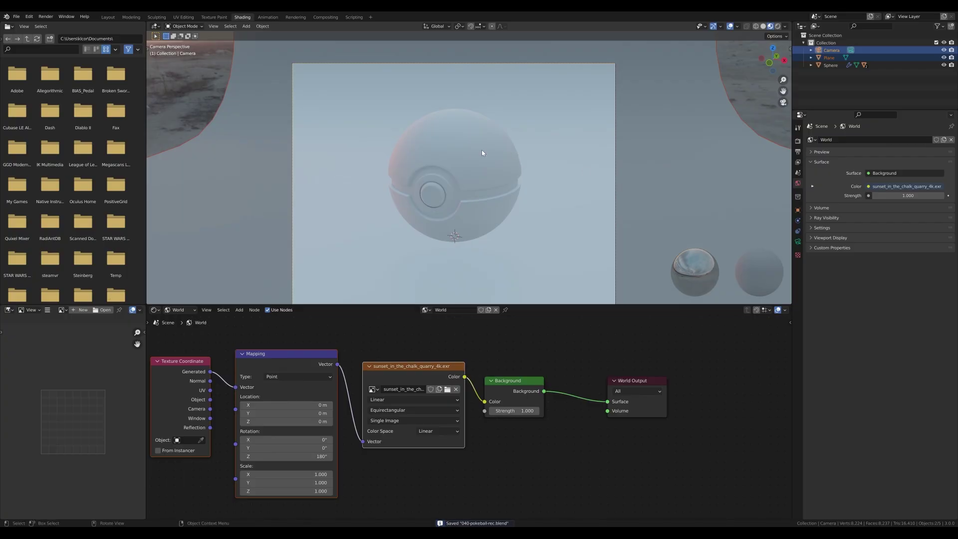
# In the Layout workspace, create a new material named Bg on the backdrop plane
pyautogui.click(108, 18)
pyautogui.scroll(3, 402, 265)
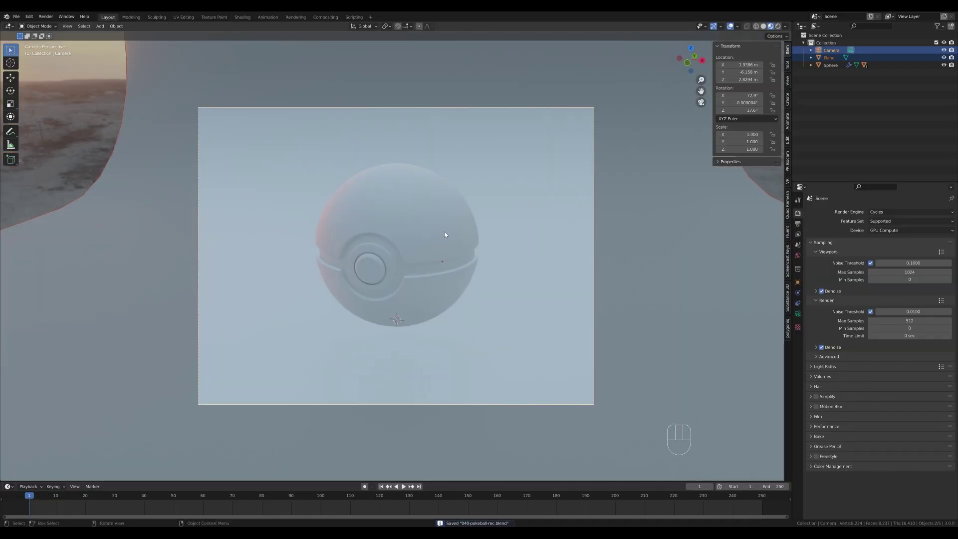
pyautogui.click(561, 244)
pyautogui.click(797, 345)
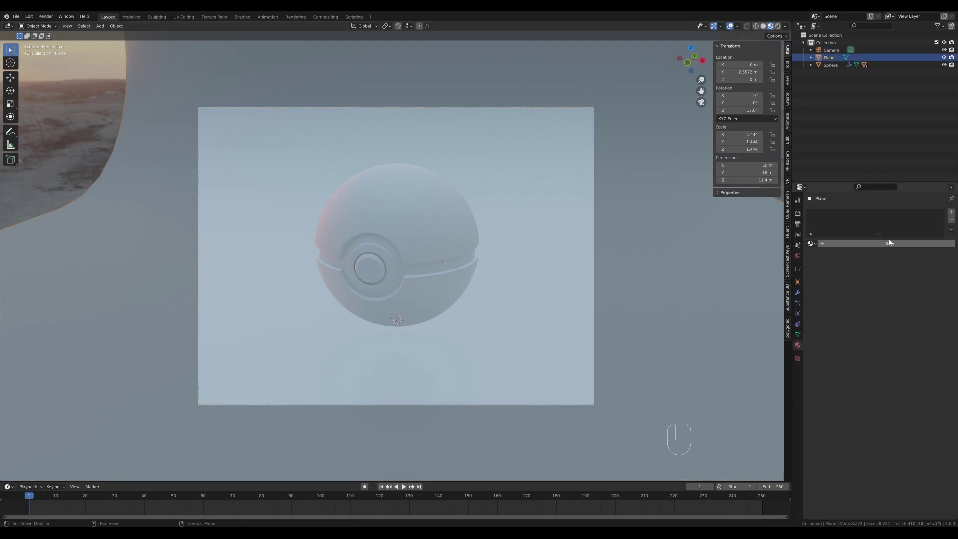
pyautogui.click(863, 241)
pyautogui.doubleClick(829, 213)
pyautogui.write('Bg')
pyautogui.press('Return')
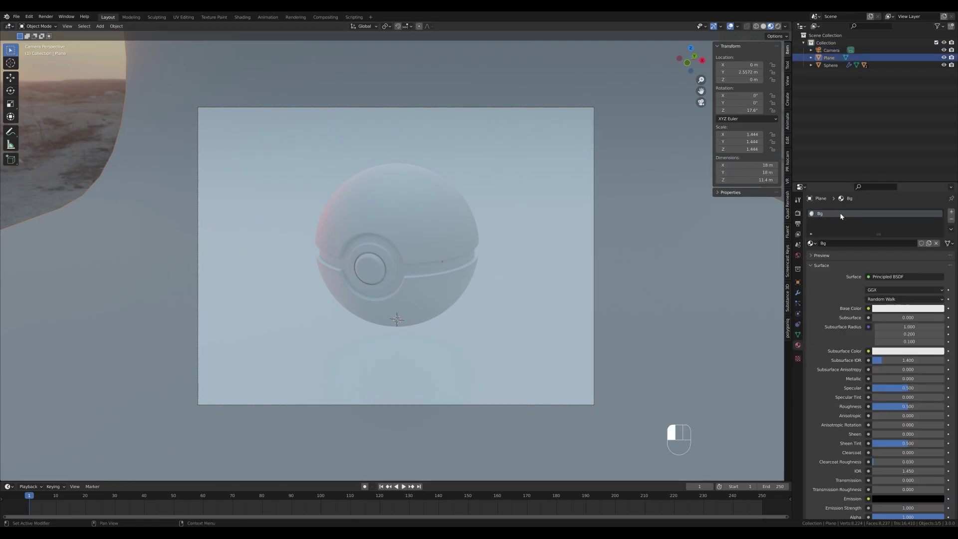
# Make the Bg material's base color black and set its roughness to 1
pyautogui.click(897, 310)
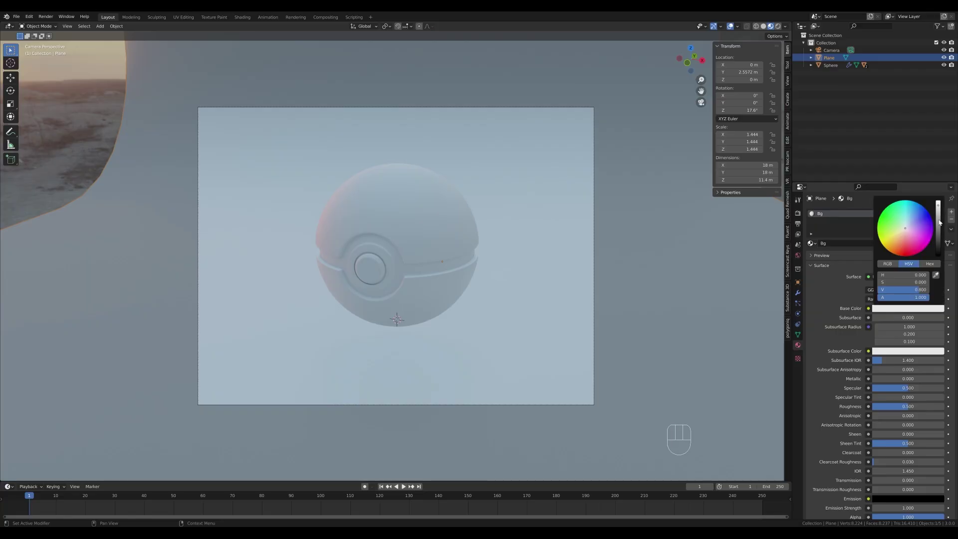
pyautogui.moveTo(940, 200); pyautogui.dragTo(940, 255)
pyautogui.moveTo(898, 406); pyautogui.dragTo(923, 406)
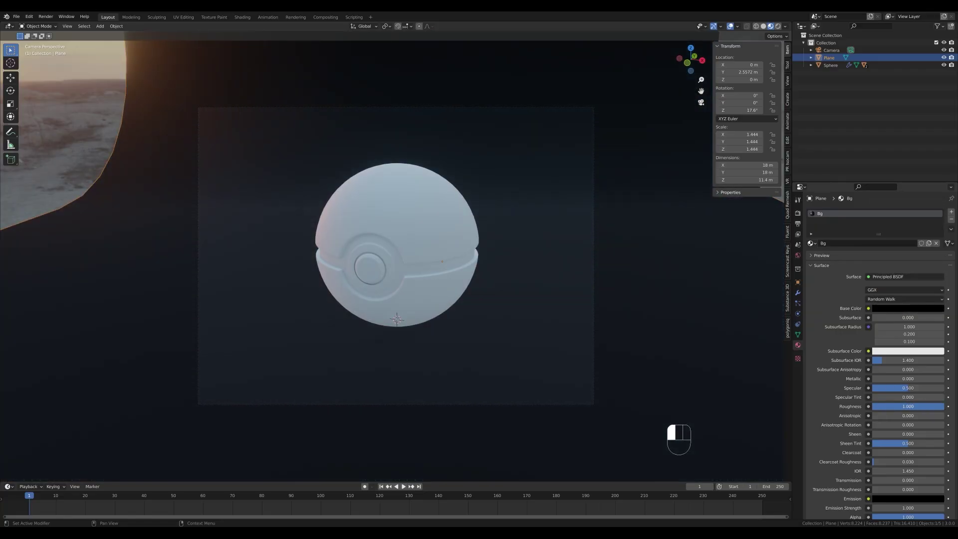
# Create a new material named White on the Poké Ball sphere
pyautogui.click(431, 234)
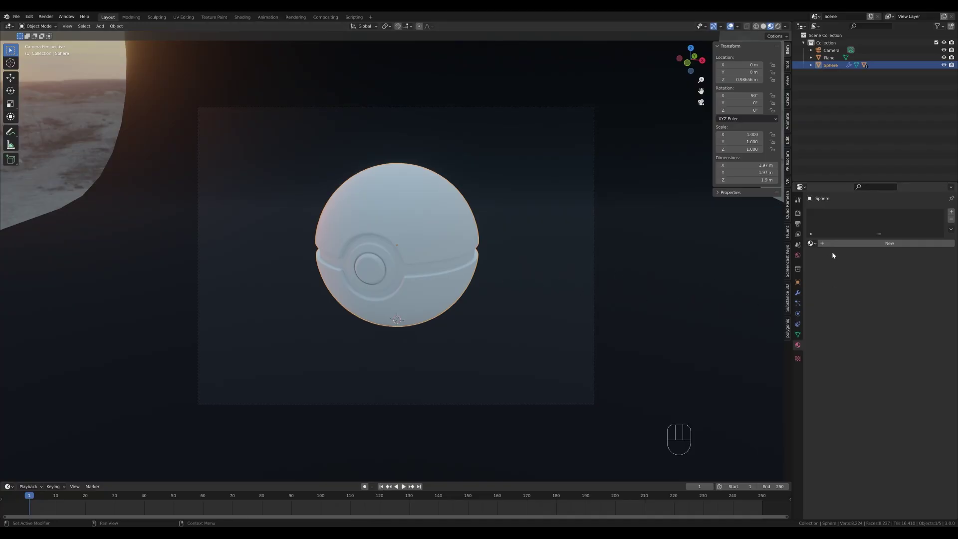
pyautogui.click(843, 243)
pyautogui.doubleClick(828, 214)
pyautogui.write('White')
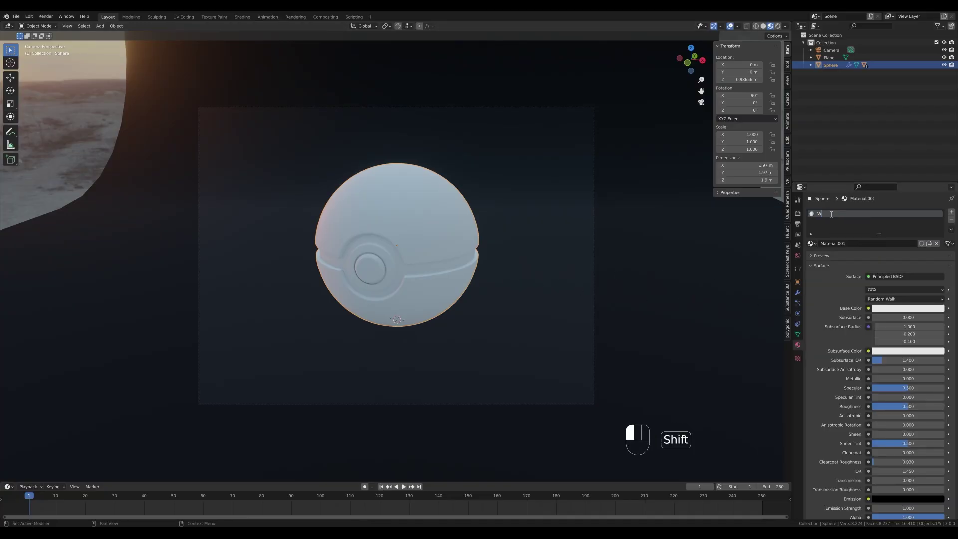
pyautogui.press('Return')
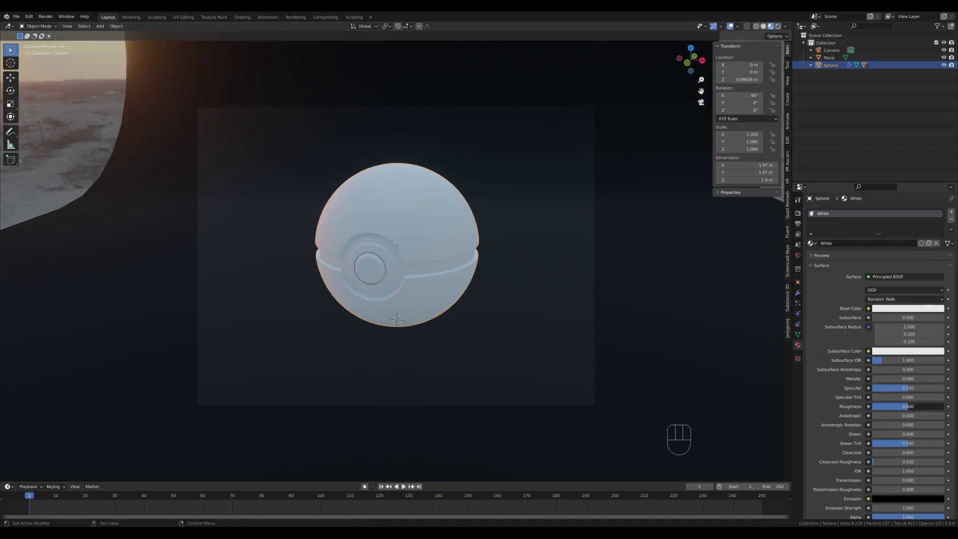
# Make the White material glossier by lowering its roughness to 0.1
pyautogui.click(911, 406)
pyautogui.write('0.2')
pyautogui.press('Return')
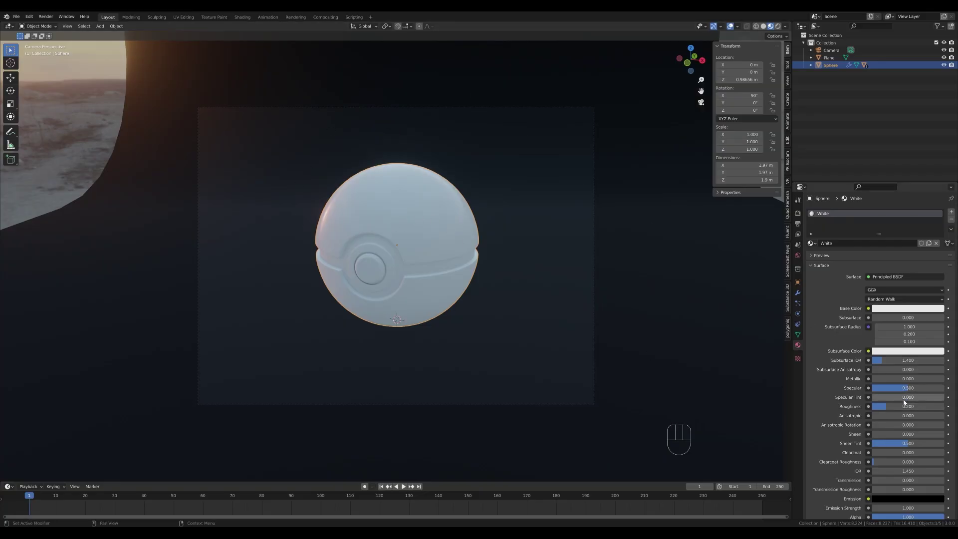
pyautogui.moveTo(907, 407); pyautogui.dragTo(901, 407)
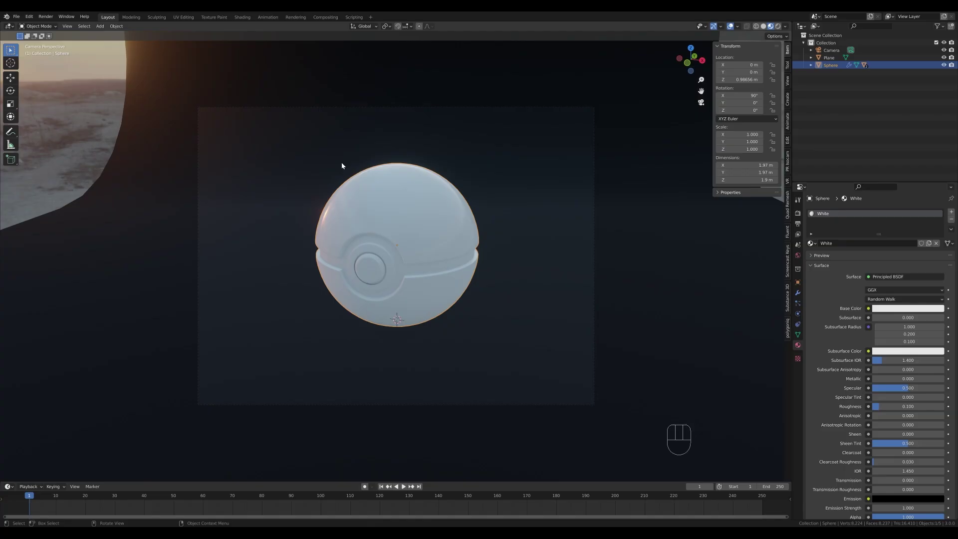
# Add a second material named Red to the Poké Ball sphere and make its base color a saturated red
pyautogui.moveTo(342, 167); pyautogui.dragTo(344, 205, button='middle')
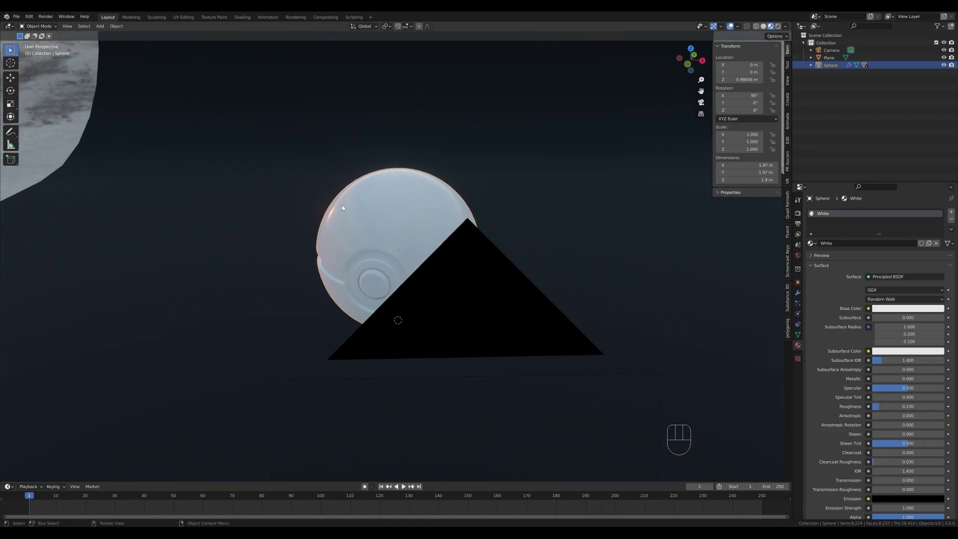
pyautogui.press('KP_0')
pyautogui.click(951, 212)
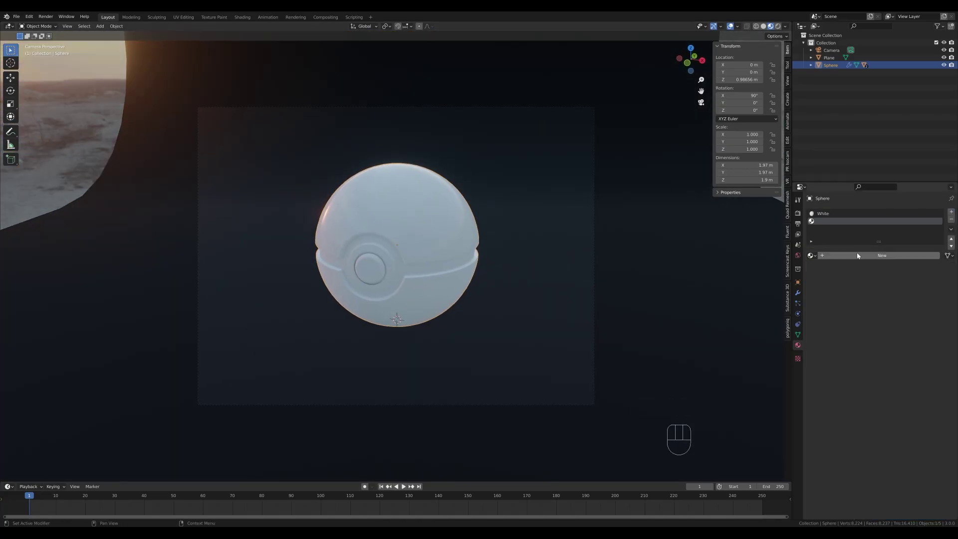
pyautogui.click(882, 255)
pyautogui.doubleClick(835, 221)
pyautogui.write('Red')
pyautogui.press('Return')
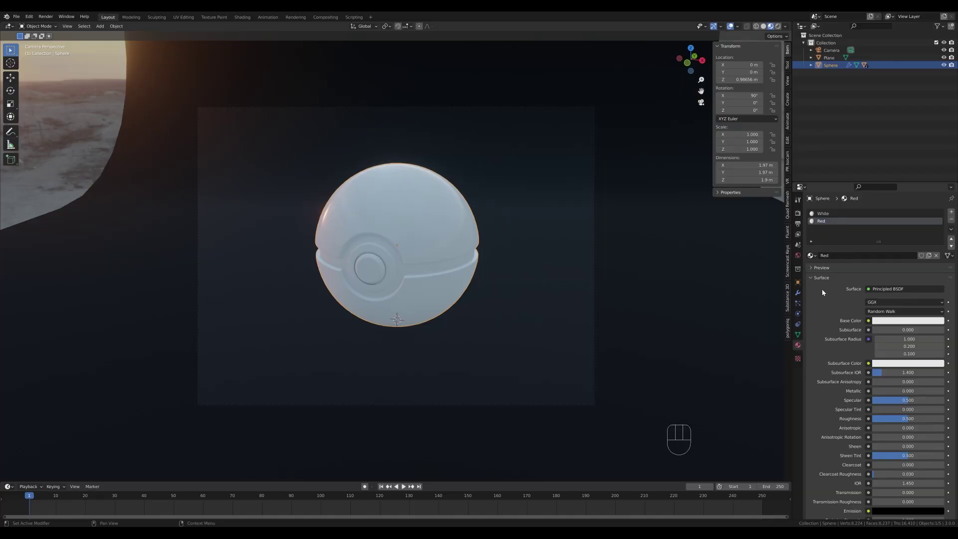
pyautogui.click(891, 323)
pyautogui.moveTo(904, 302); pyautogui.dragTo(892, 302)
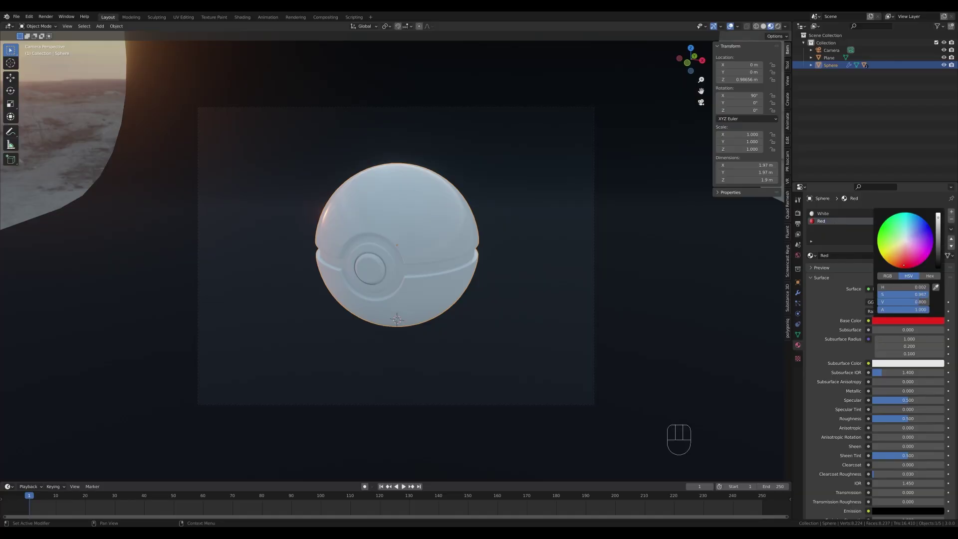
# Assign the Red material to the ball's upper shell and set its roughness to 0.3
pyautogui.press('Tab')
pyautogui.press('Tab')
pyautogui.hotkey('ctrl', 'z')
pyautogui.hotkey('ctrl', 'z')
pyautogui.hotkey('ctrl', 'z')
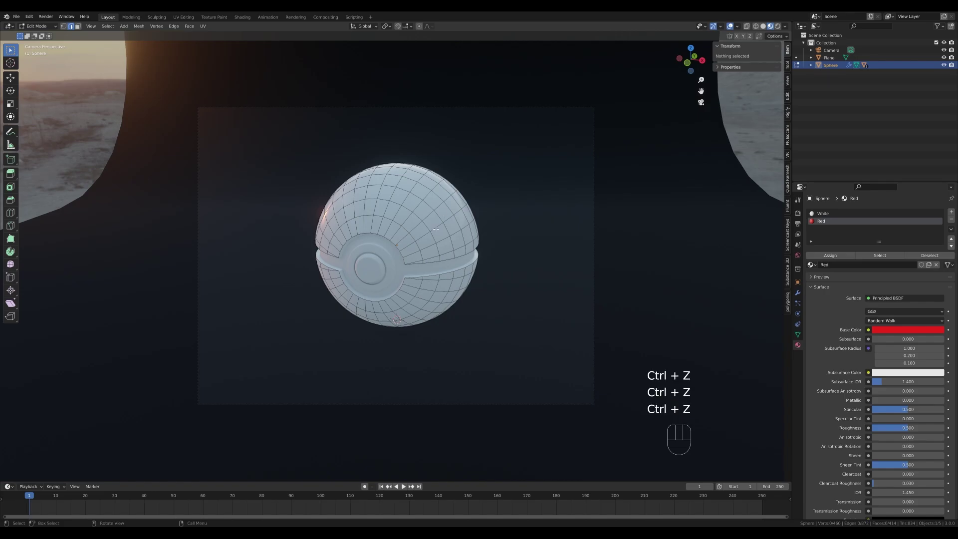
pyautogui.press('l')
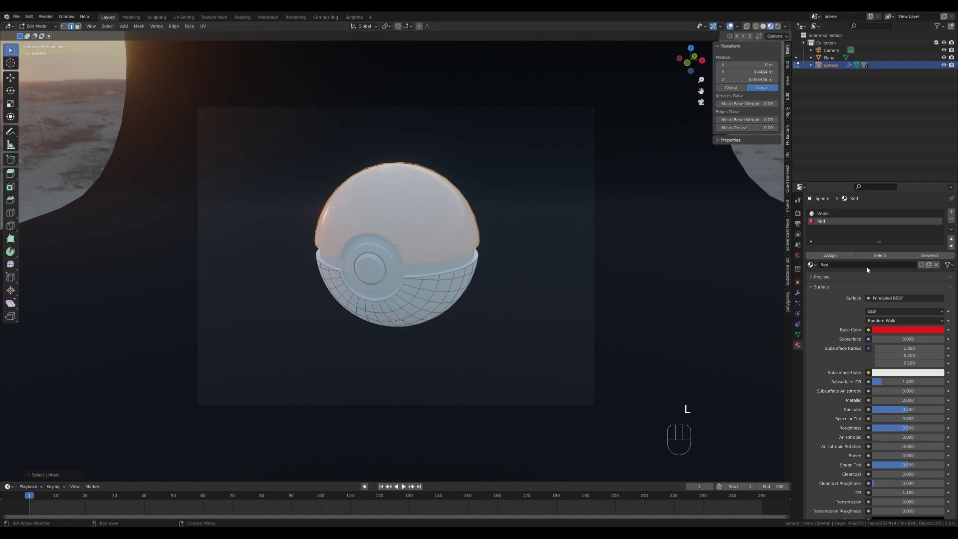
pyautogui.click(851, 257)
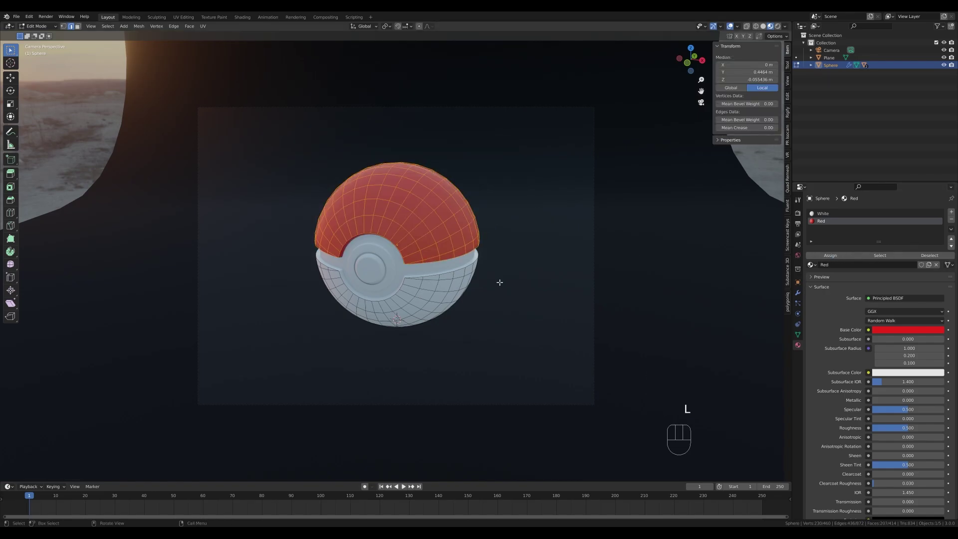
pyautogui.press('Tab')
pyautogui.moveTo(901, 418); pyautogui.dragTo(887, 392)
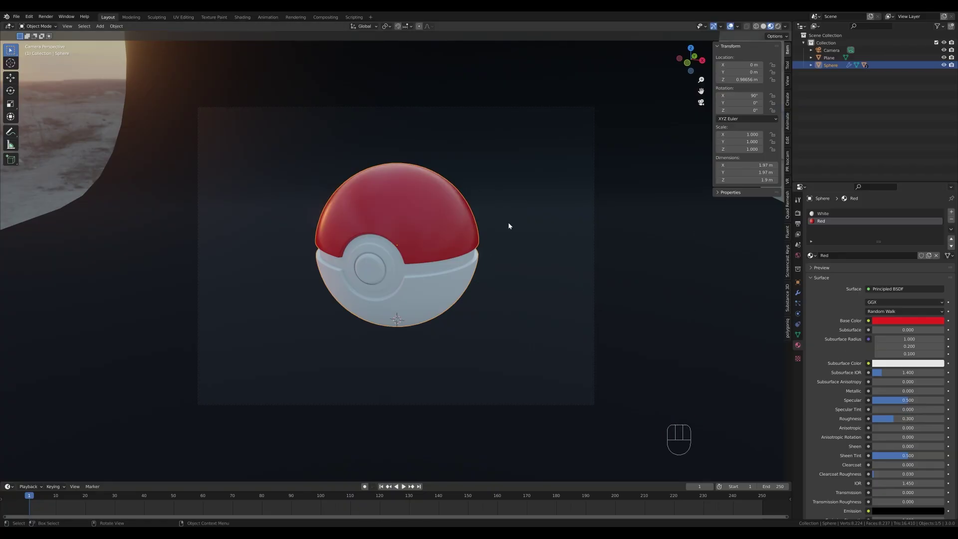
# Create a new material named Black on the inner sphere forming the band and make its base color black
pyautogui.hotkey('shift', 'a')
pyautogui.click(430, 267)
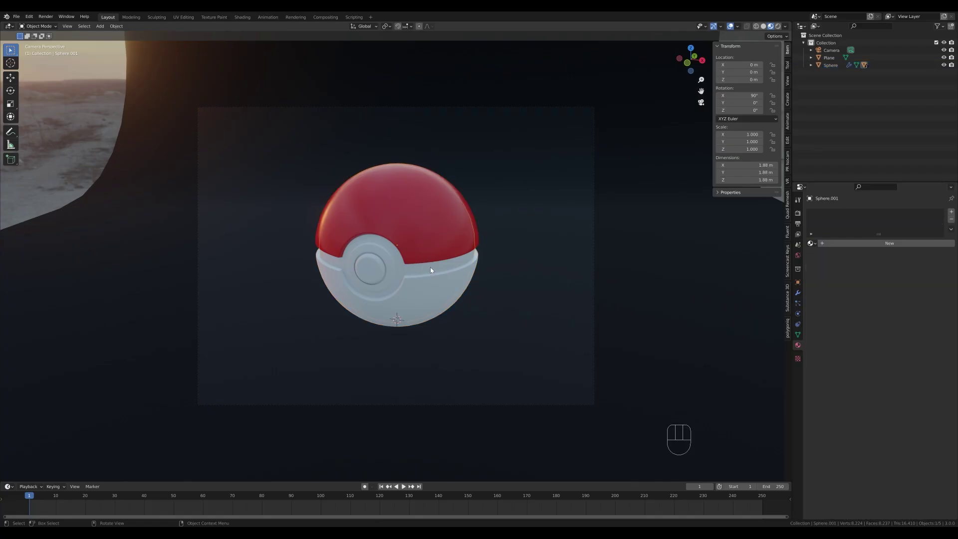
pyautogui.click(890, 242)
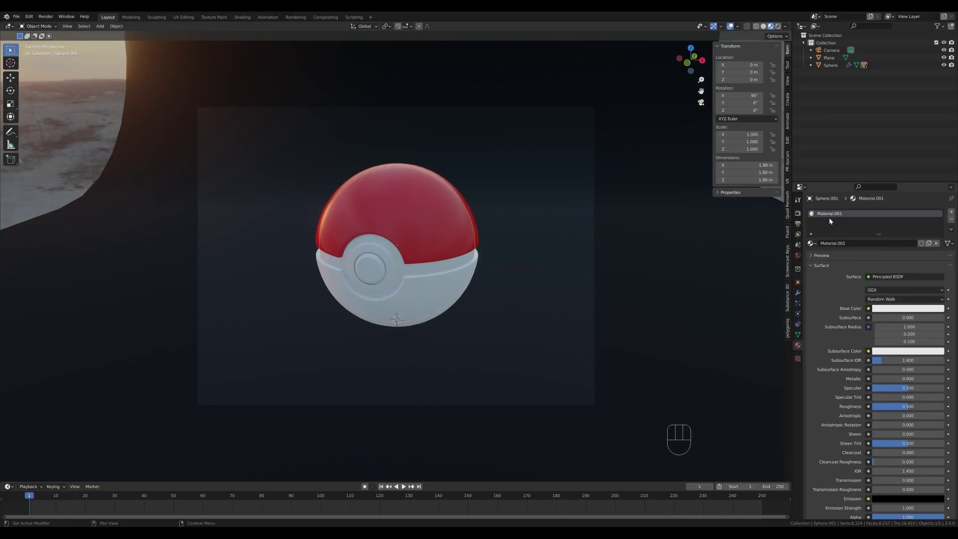
pyautogui.doubleClick(829, 214)
pyautogui.write('Black')
pyautogui.press('Return')
pyautogui.click(883, 311)
pyautogui.moveTo(942, 200); pyautogui.dragTo(942, 258)
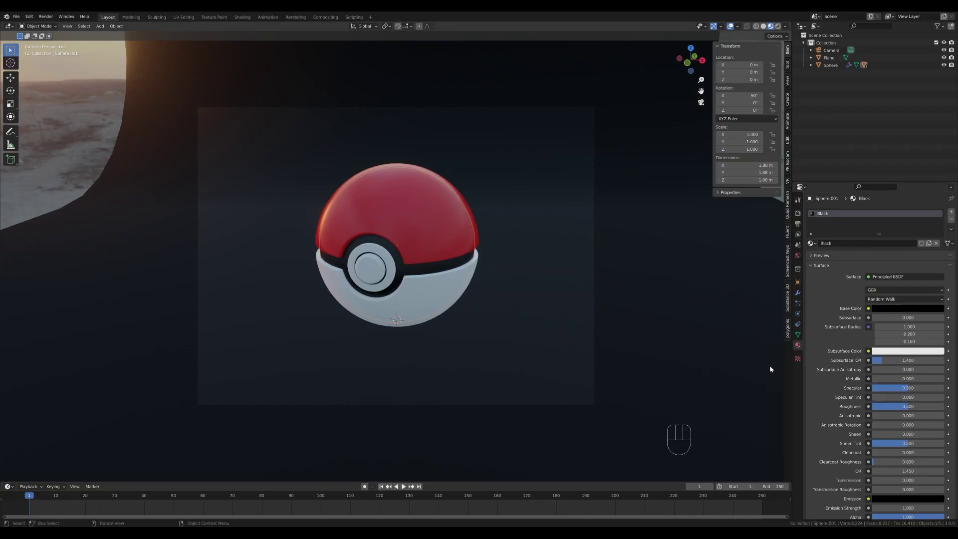
# Set the Black material's roughness to 0.1
pyautogui.click(903, 407)
pyautogui.write('0.1')
pyautogui.press('Return')
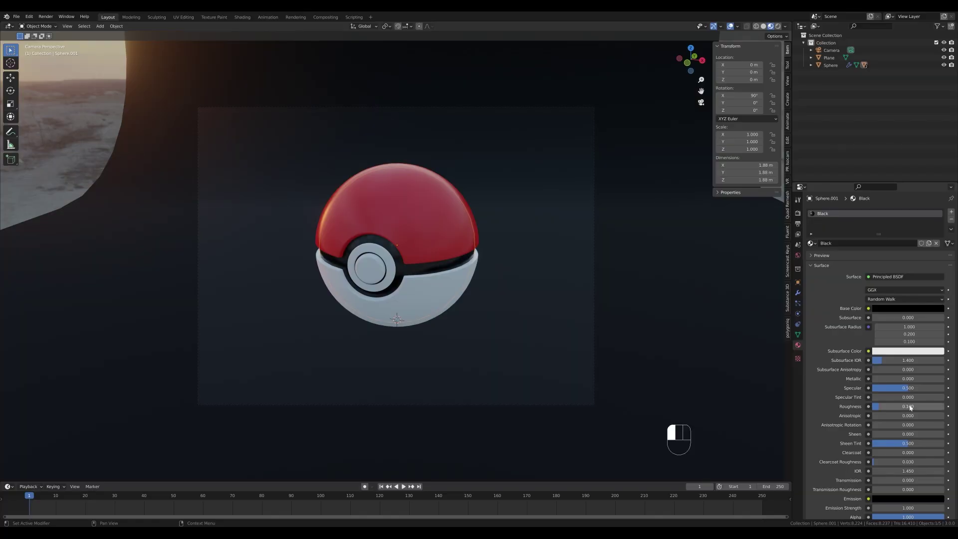
# Create a new material named Metal on the ball's front button object and set its metallic value to 1
pyautogui.click(377, 280)
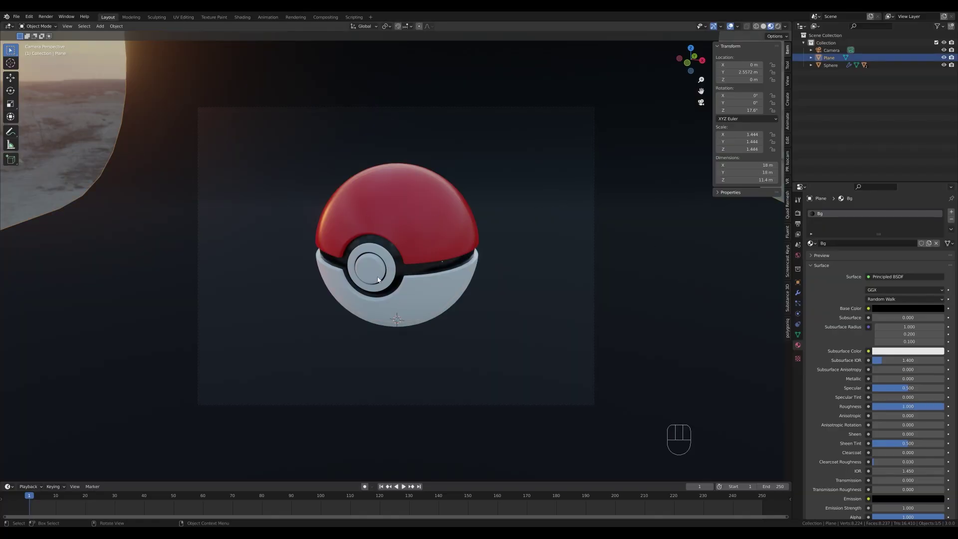
pyautogui.click(378, 280)
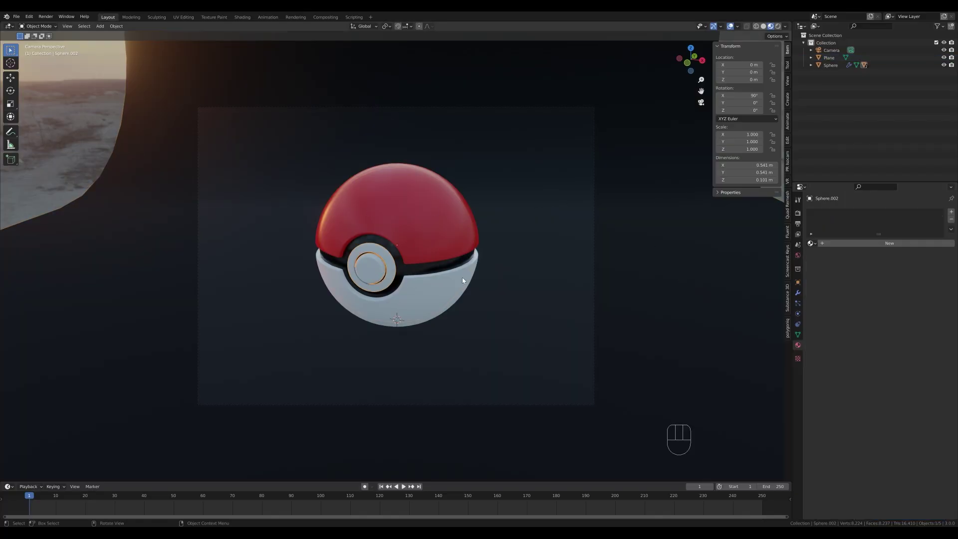
pyautogui.click(850, 243)
pyautogui.doubleClick(831, 214)
pyautogui.write('Metal')
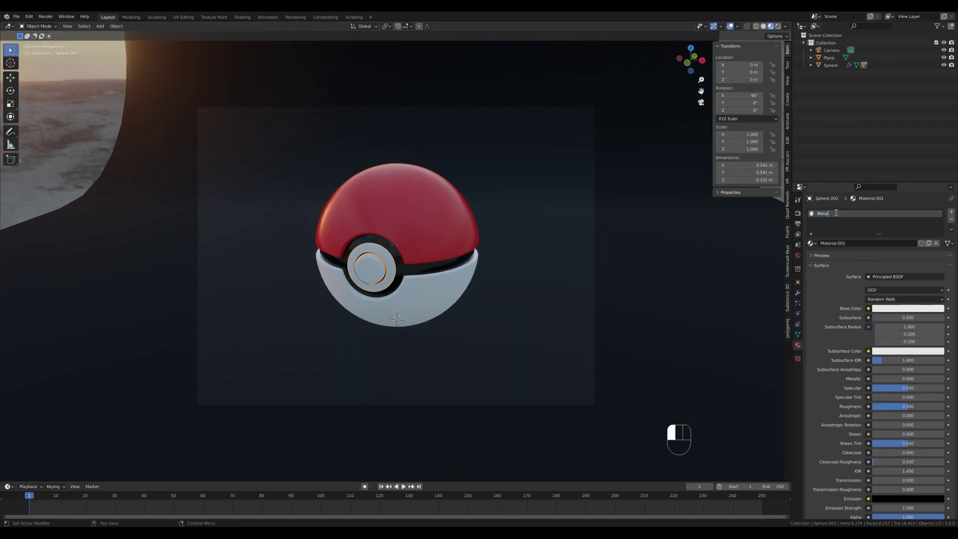
pyautogui.press('Return')
pyautogui.moveTo(878, 379); pyautogui.dragTo(945, 379)
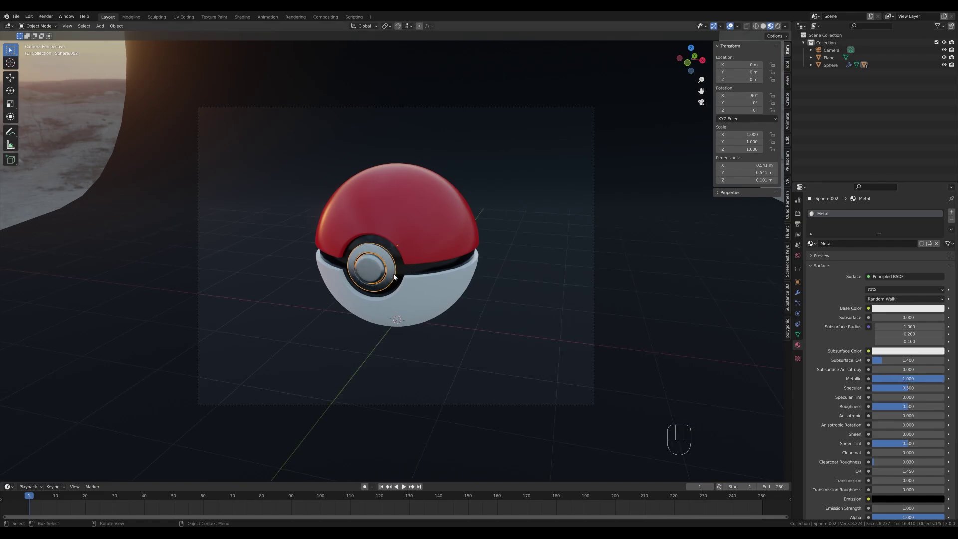
# Add a second material named Light to the front button object
pyautogui.scroll(5, 347, 286)
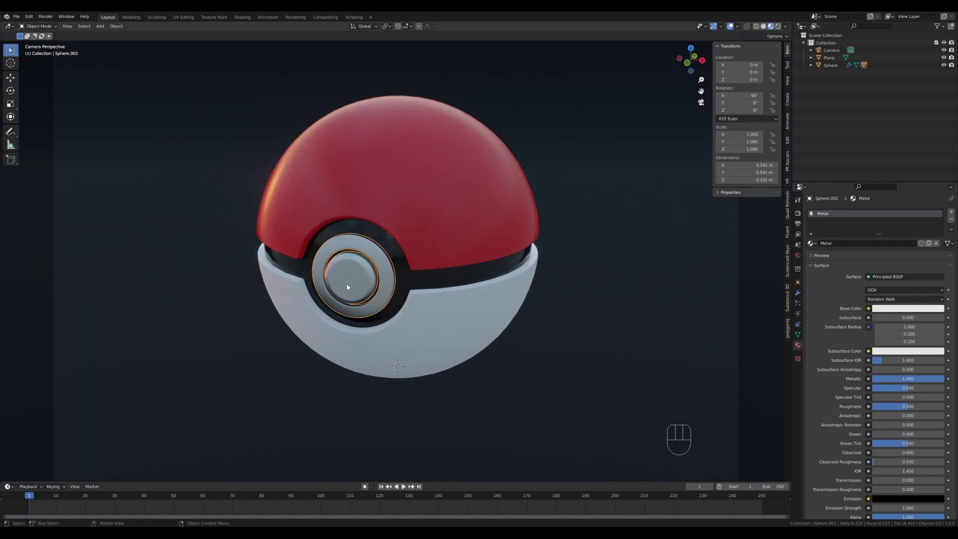
pyautogui.scroll(-6, 348, 287)
pyautogui.scroll(4, 362, 288)
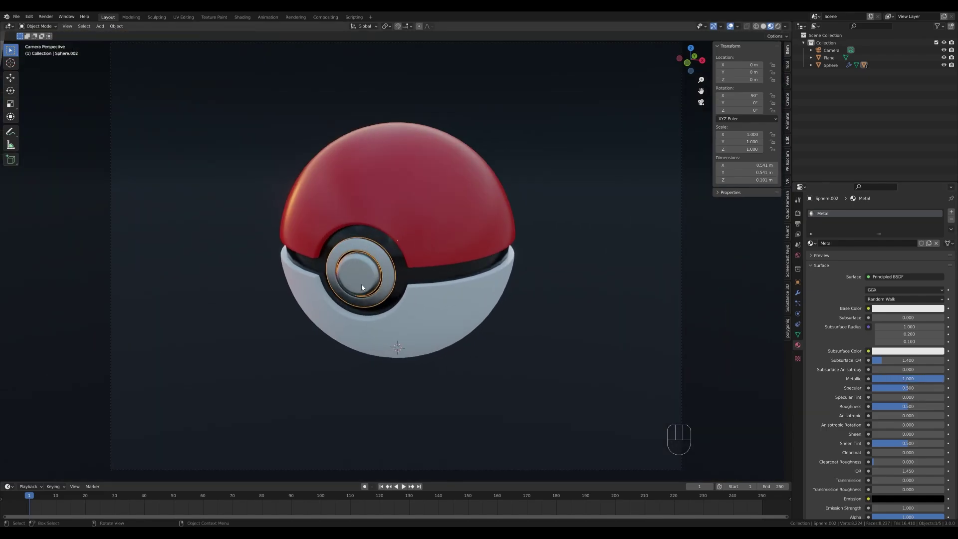
pyautogui.scroll(-1, 488, 270)
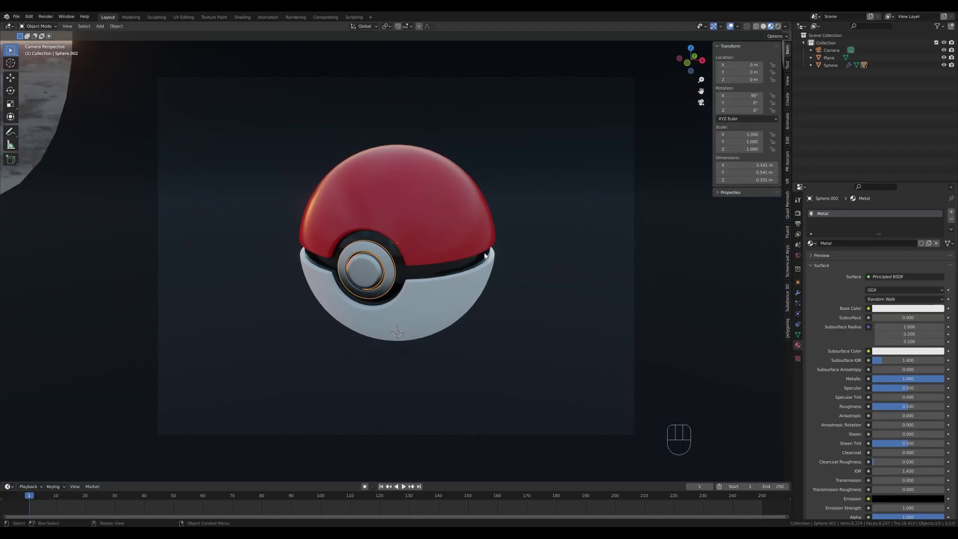
pyautogui.click(952, 214)
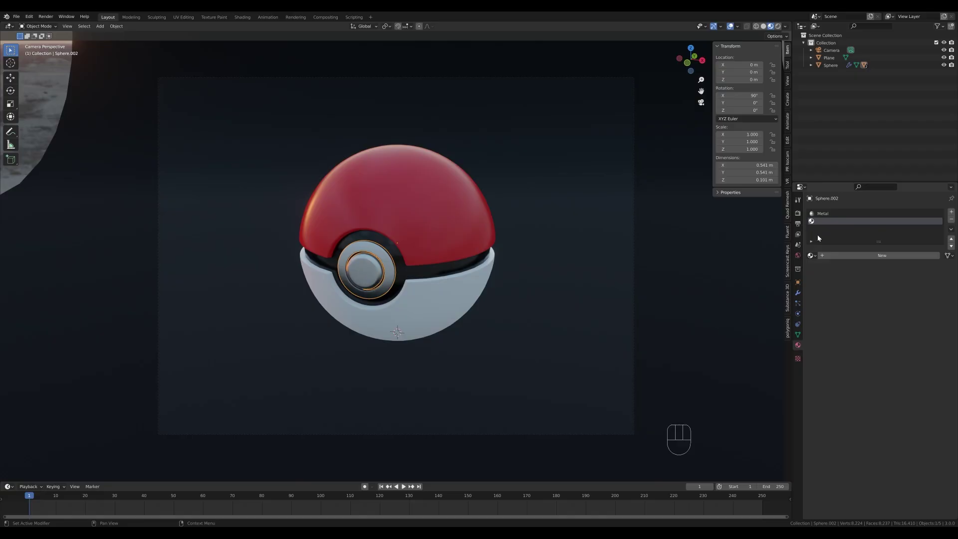
pyautogui.click(854, 255)
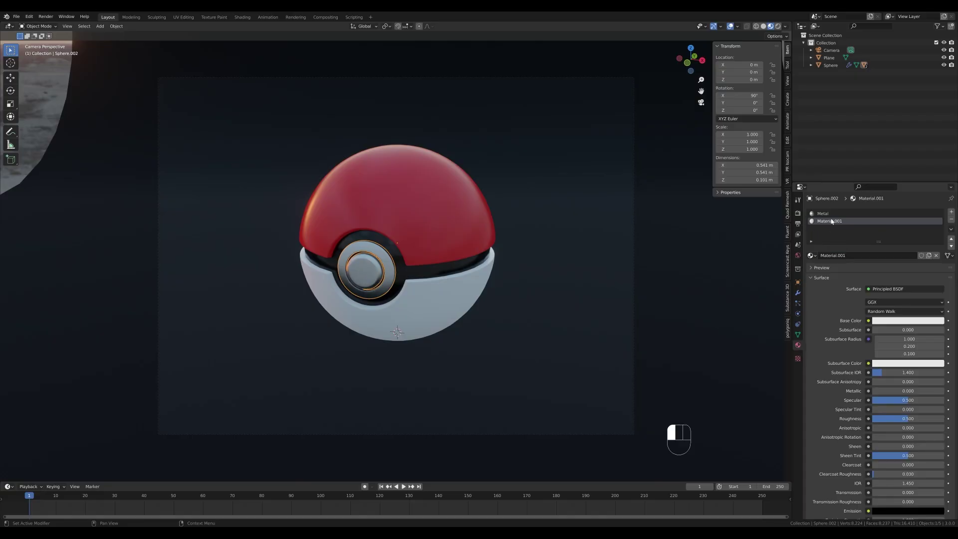
pyautogui.doubleClick(837, 219)
pyautogui.write('Light')
pyautogui.press('Return')
# Assign the Light material to the linked outer ring around the button
pyautogui.press('Tab')
pyautogui.click(387, 259)
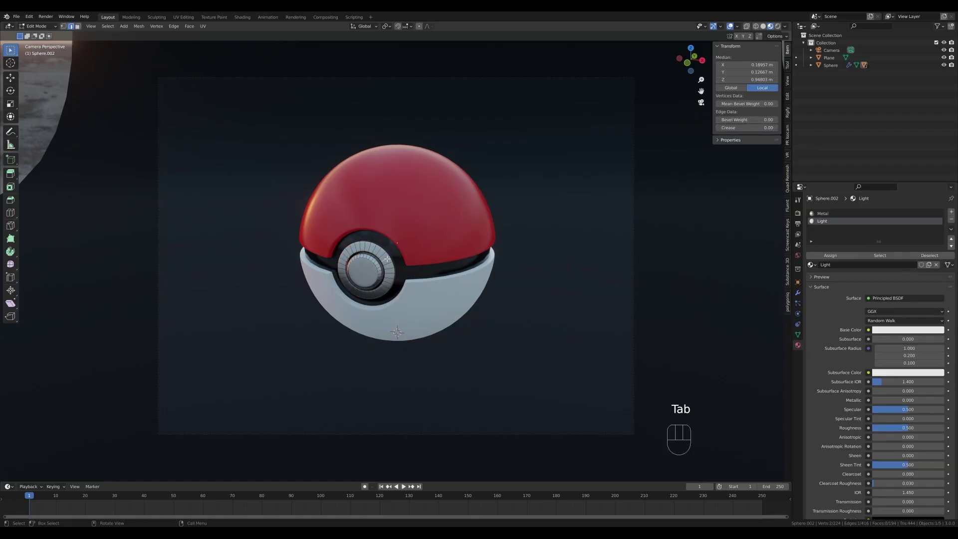
pyautogui.press('l')
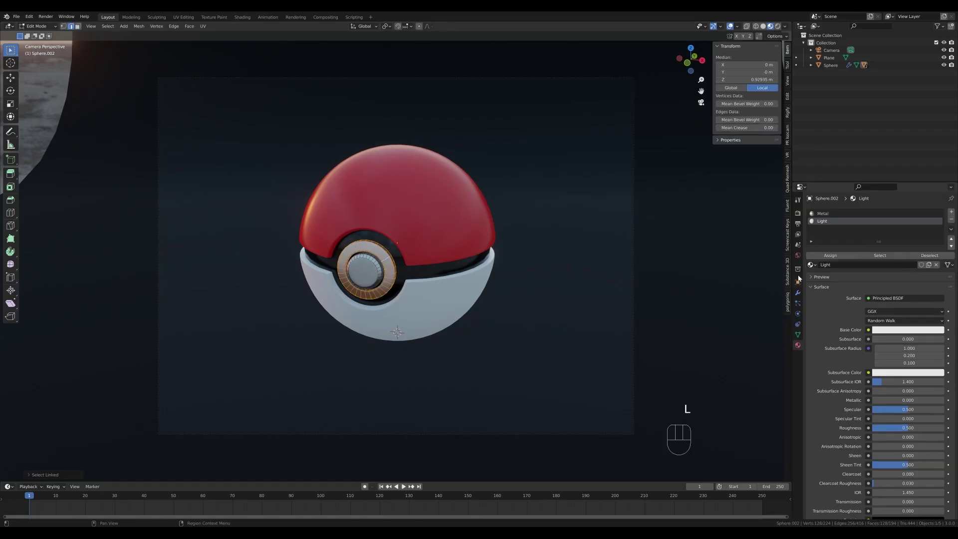
pyautogui.click(831, 255)
pyautogui.press('Tab')
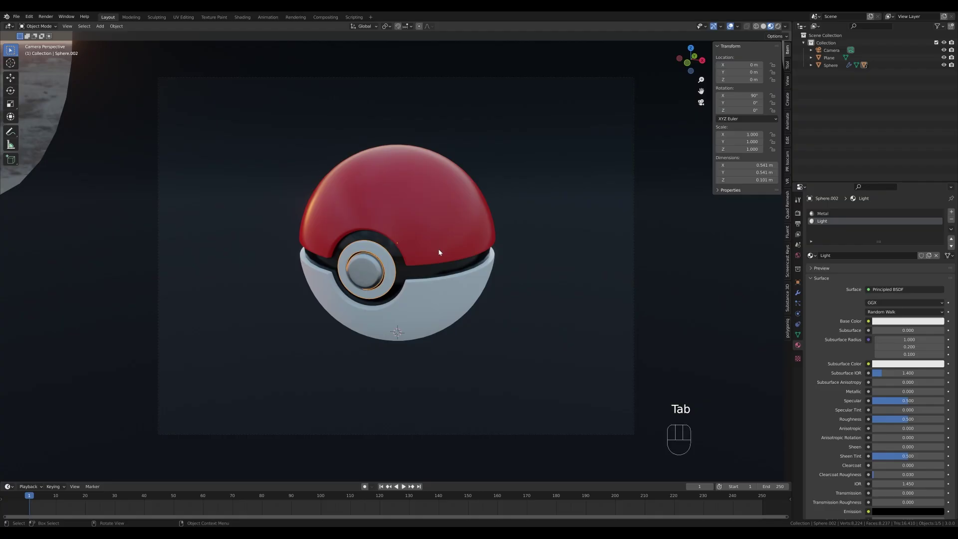
# Set the Light material's transmission to 1 and enable Screen Space Refraction in its viewport display settings
pyautogui.scroll(-3, 882, 399)
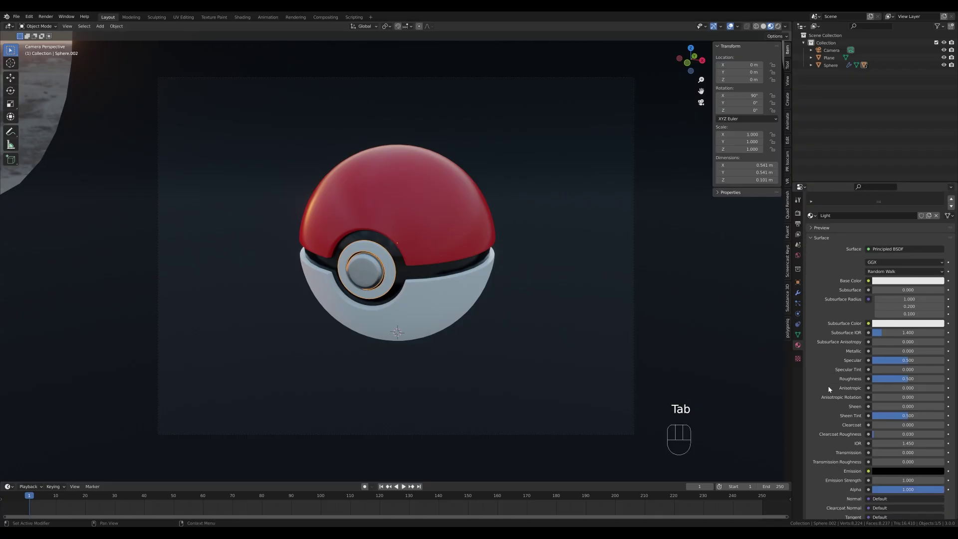
pyautogui.moveTo(883, 437); pyautogui.dragTo(942, 437)
pyautogui.scroll(-2, 824, 455)
pyautogui.scroll(-2, 824, 458)
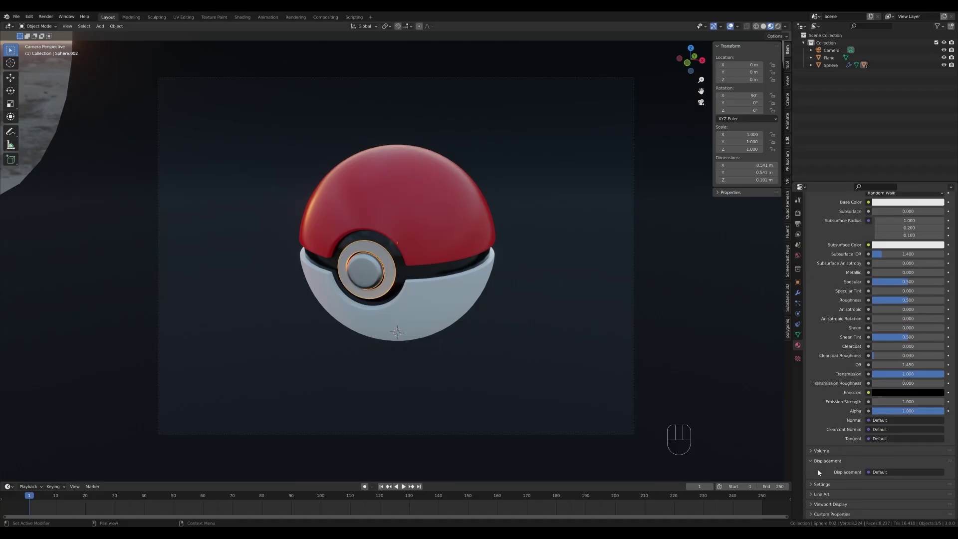
pyautogui.click(829, 504)
pyautogui.scroll(-5, 826, 491)
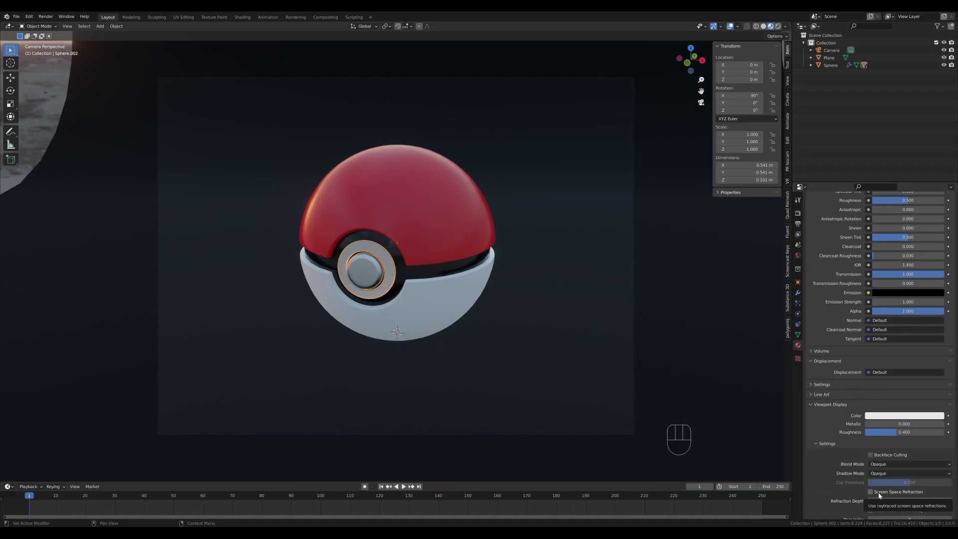
pyautogui.click(871, 492)
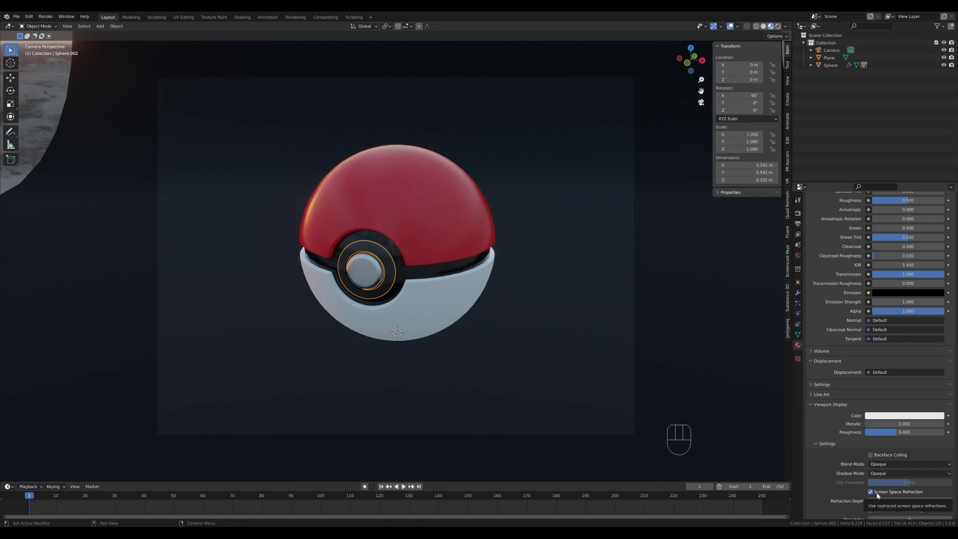
# Reduce the Light material's transmission to 0.5
pyautogui.scroll(5, 331, 286)
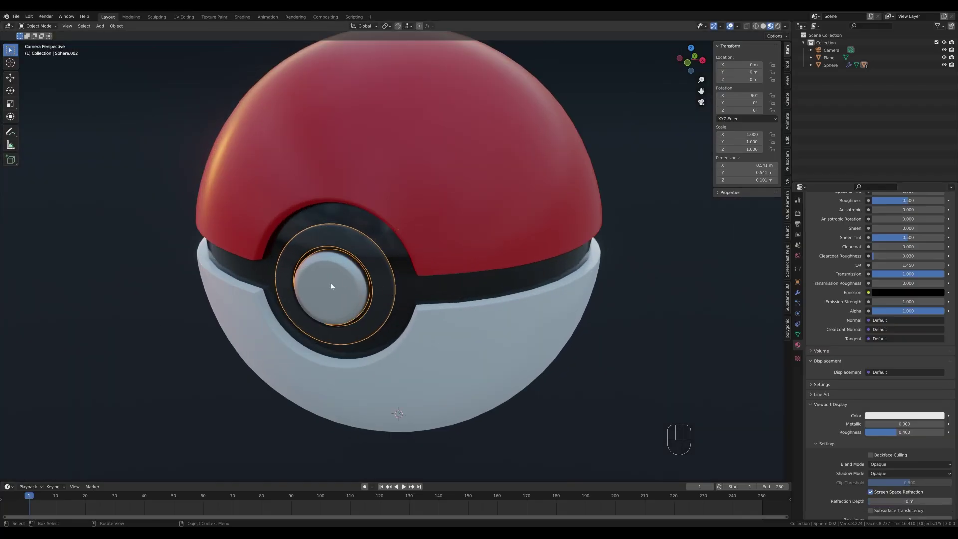
pyautogui.scroll(3, 850, 333)
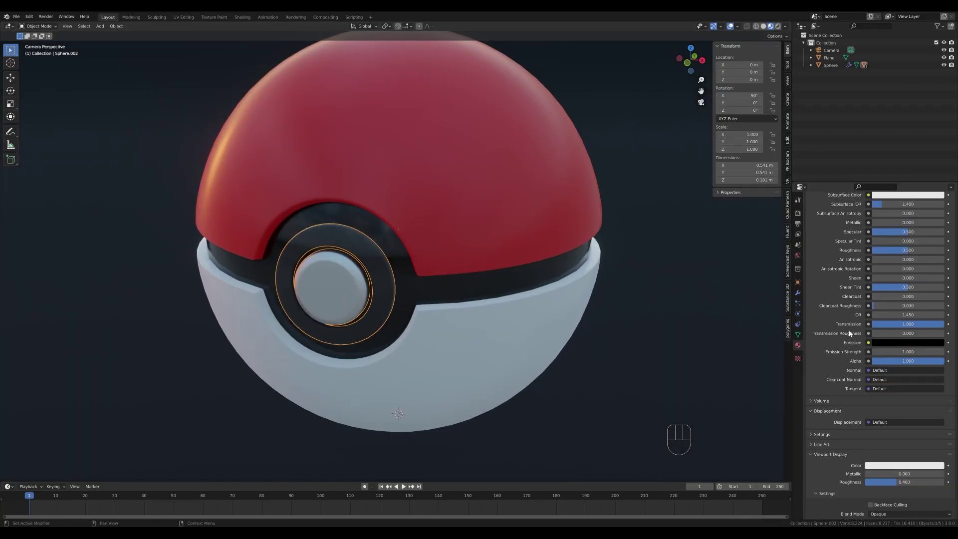
pyautogui.click(912, 325)
pyautogui.write('0.5')
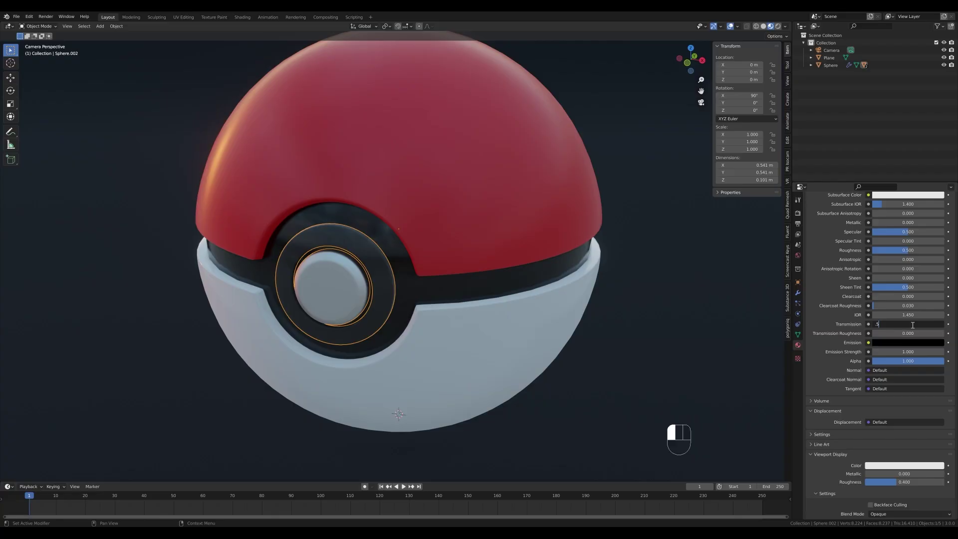
pyautogui.press('Return')
# Set the Light material's subsurface value to 0.5
pyautogui.scroll(4, 825, 302)
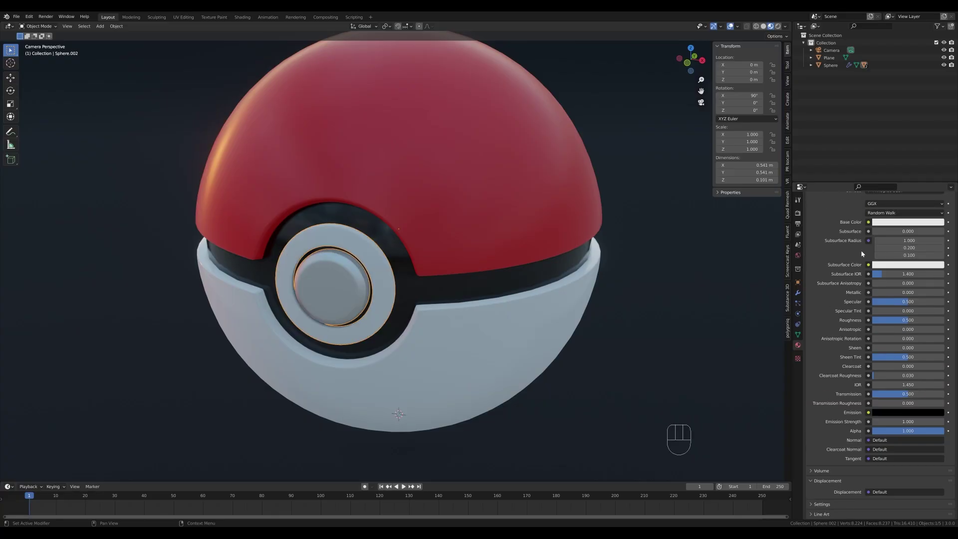
pyautogui.scroll(1, 862, 254)
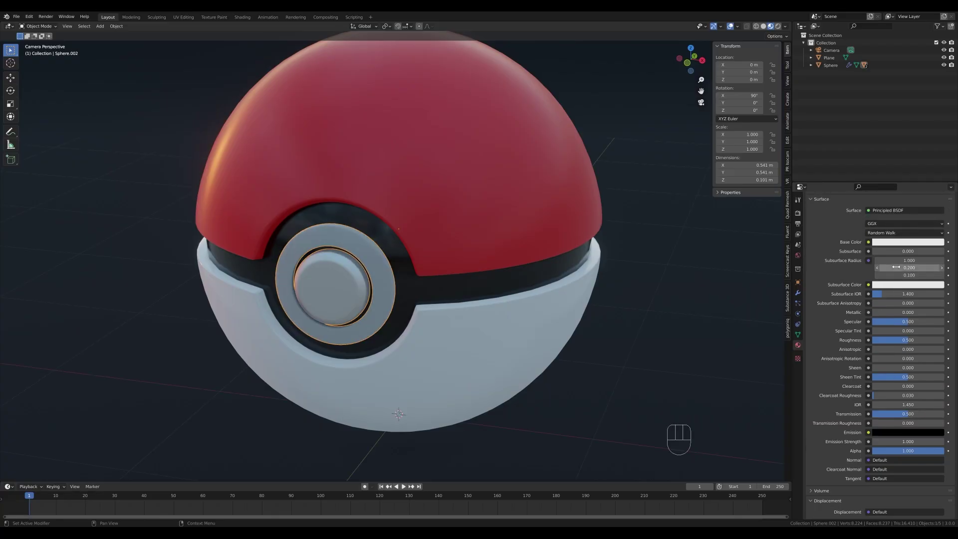
pyautogui.click(900, 250)
pyautogui.press('BackSpace')
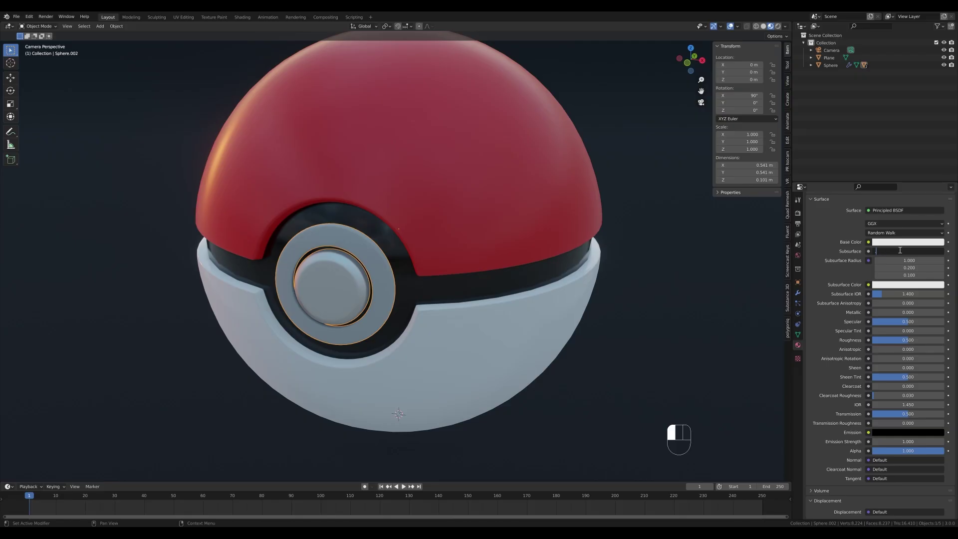
pyautogui.press('Return')
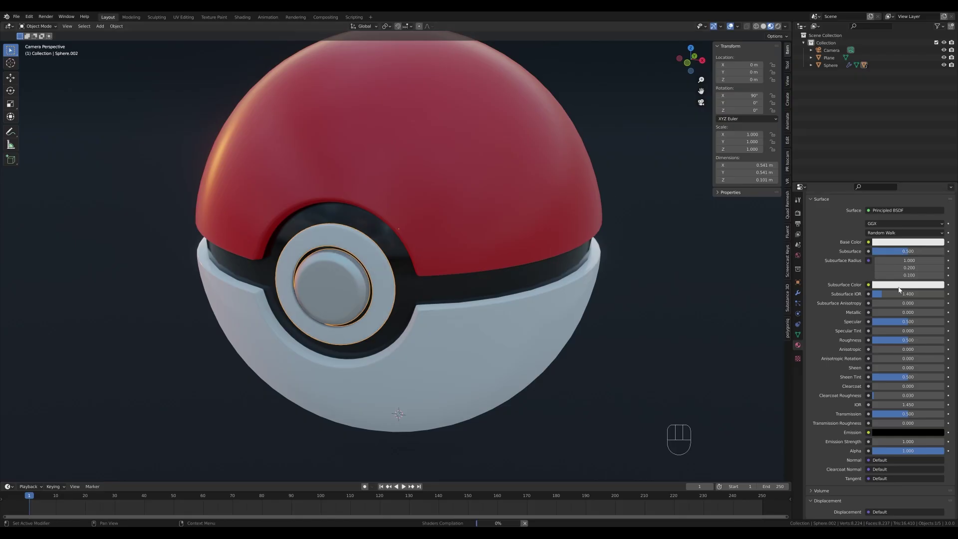
# Examine the Poké Ball's button and surrounding ring from several angles, ending in the camera view
pyautogui.scroll(-2, 352, 273)
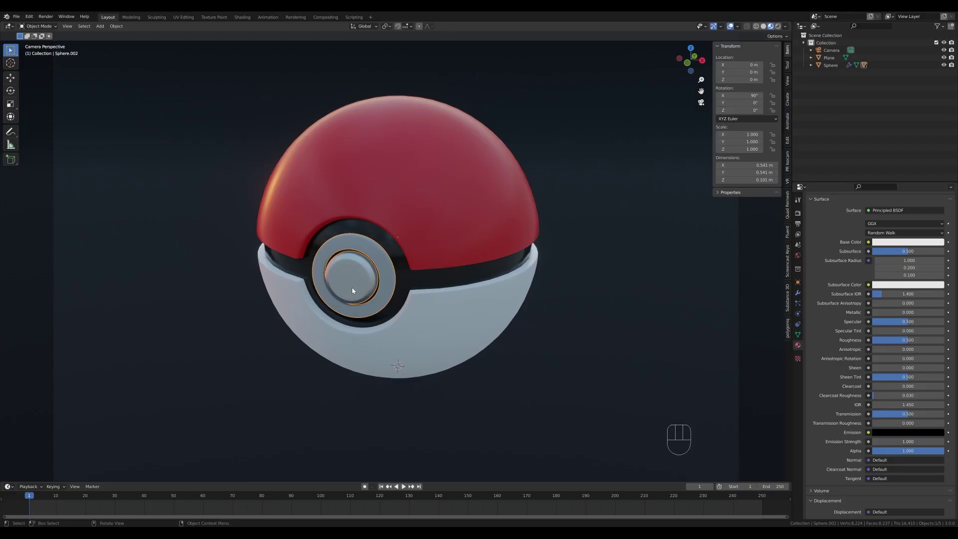
pyautogui.scroll(2, 352, 290)
pyautogui.moveTo(357, 276); pyautogui.dragTo(374, 270, button='middle')
pyautogui.scroll(5, 317, 263)
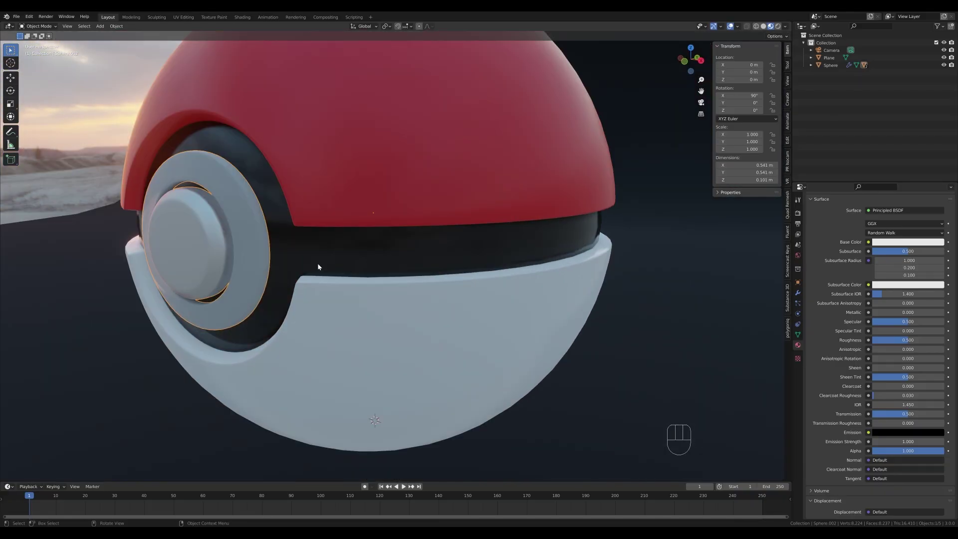
pyautogui.moveTo(317, 262); pyautogui.dragTo(520, 279, button='middle')
pyautogui.scroll(-5, 339, 196)
pyautogui.press('KP_0')
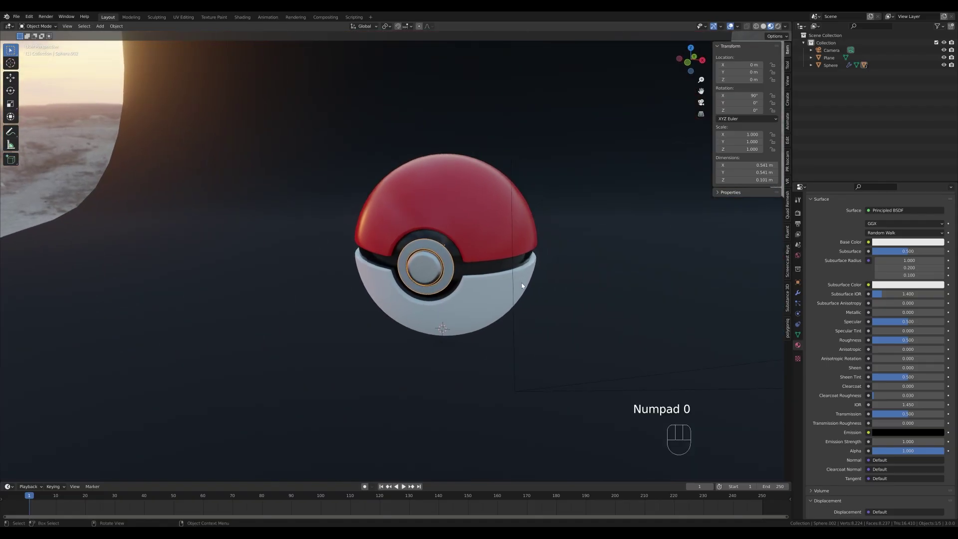
pyautogui.scroll(-4, 450, 284)
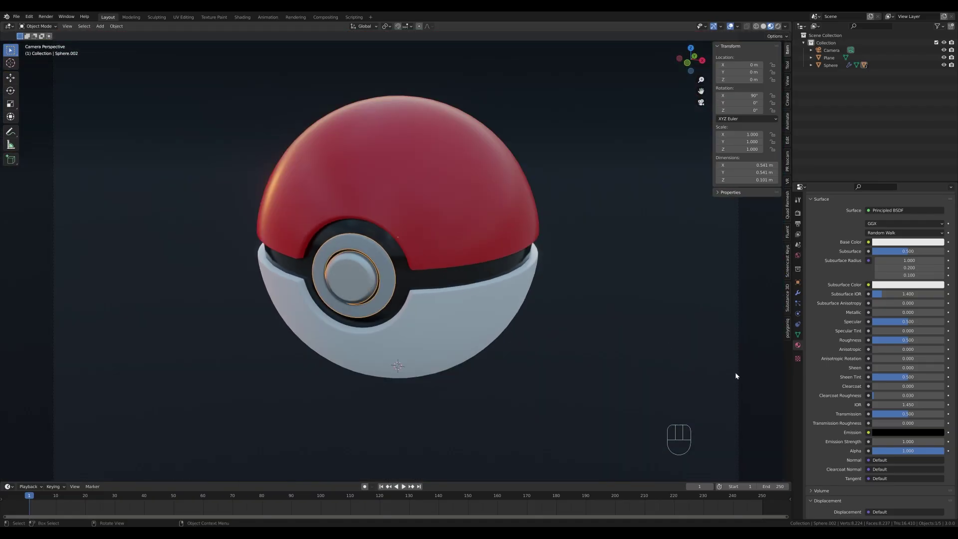
# Give the Light material a green emission colour and set its emission strength to 2
pyautogui.click(897, 432)
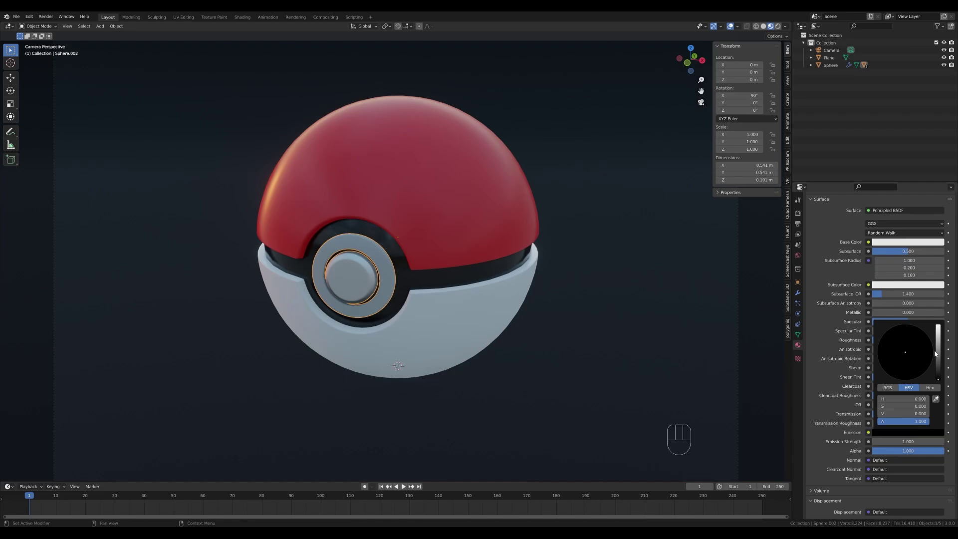
pyautogui.moveTo(936, 353)
pyautogui.mouseDown()
pyautogui.moveTo(937, 328)
pyautogui.moveTo(937, 349)
pyautogui.moveTo(937, 339)
pyautogui.moveTo(890, 345)
pyautogui.mouseUp()
pyautogui.click(910, 441)
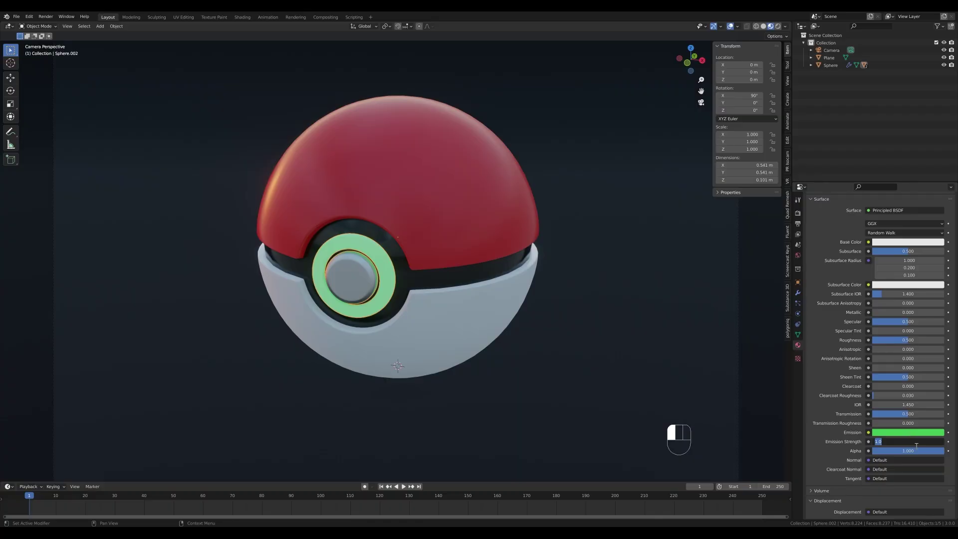
pyautogui.write('2')
pyautogui.press('Return')
# Limit the render region to the camera frame and preview the scene in rendered shading
pyautogui.scroll(-3, 384, 268)
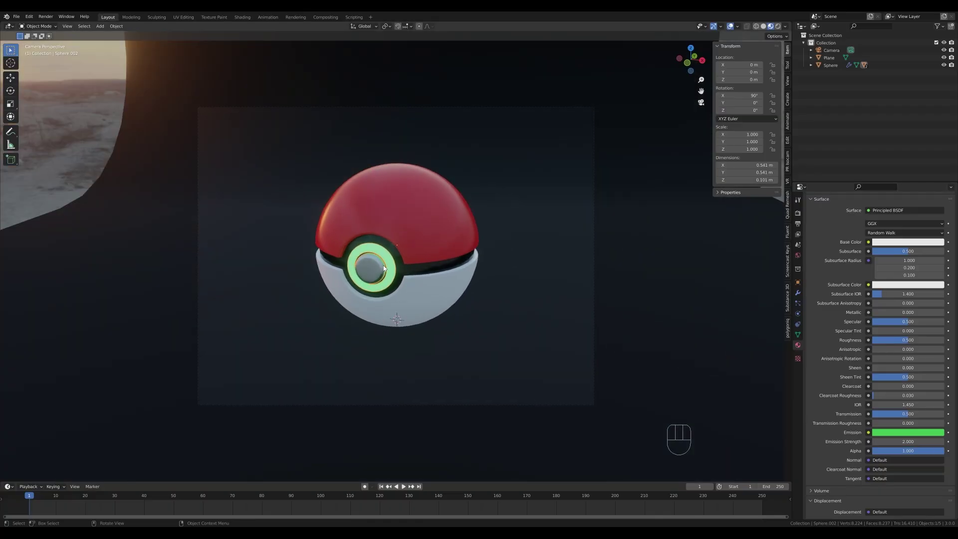
pyautogui.keyDown('shift'); pyautogui.moveTo(491, 241); pyautogui.dragTo(489, 251, button='middle'); pyautogui.keyUp('shift')
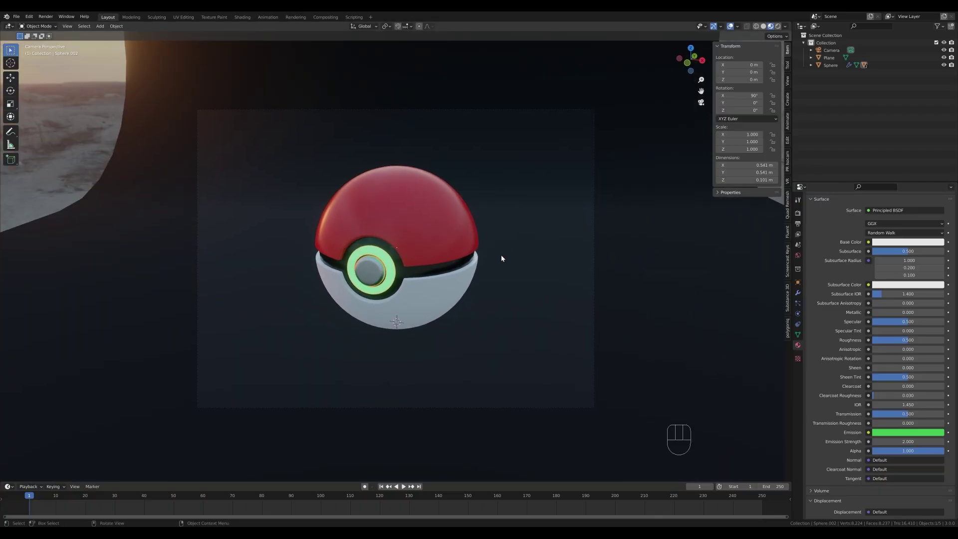
pyautogui.hotkey('ctrl', 'b')
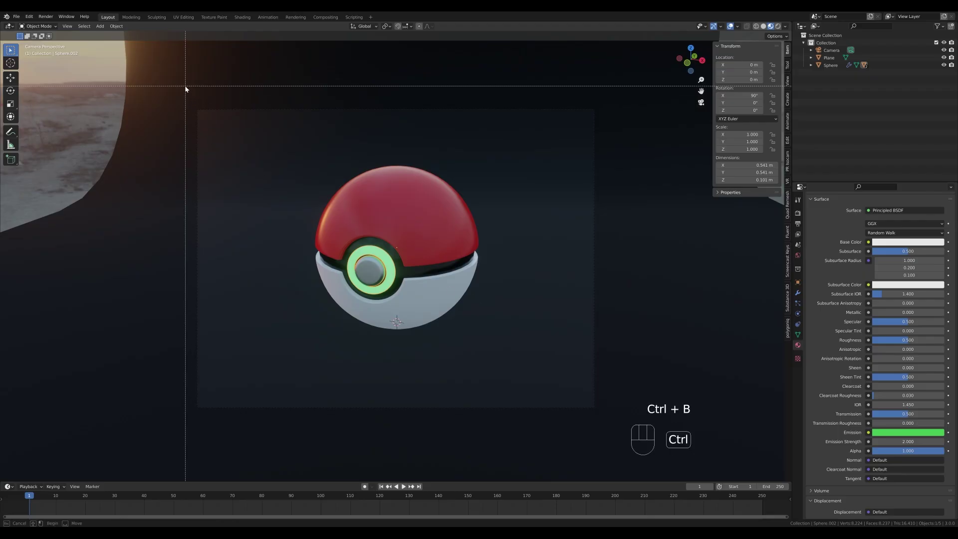
pyautogui.moveTo(184, 86); pyautogui.dragTo(609, 432)
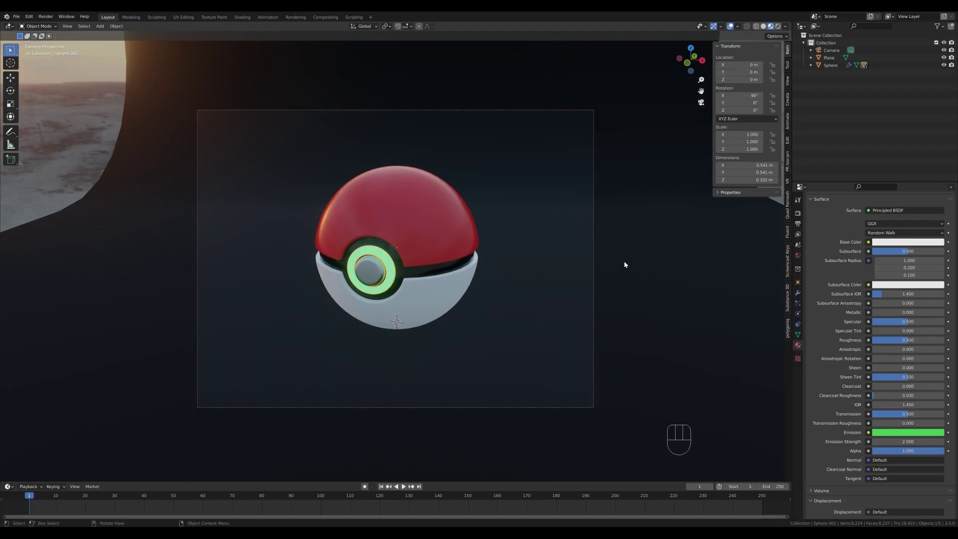
pyautogui.press('z')
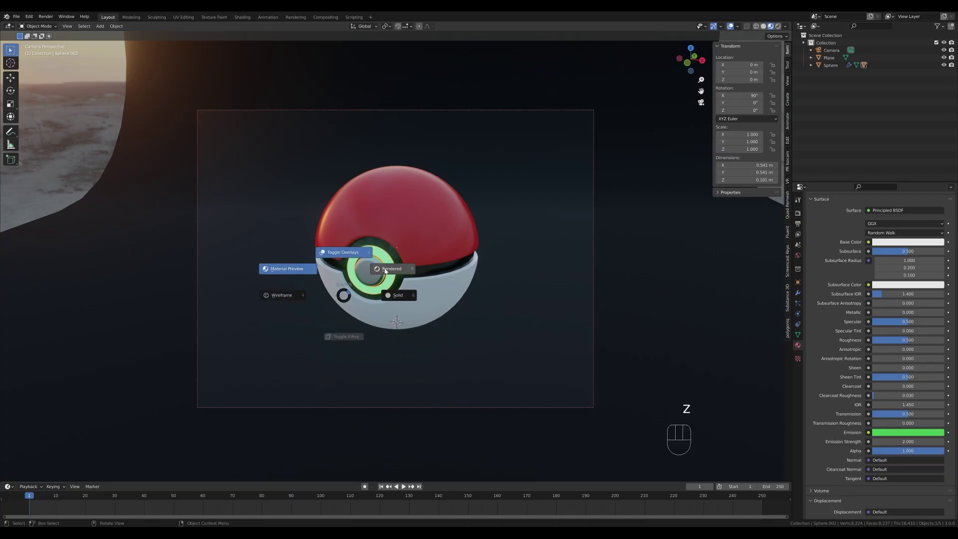
pyautogui.click(444, 235)
pyautogui.scroll(-3, 582, 276)
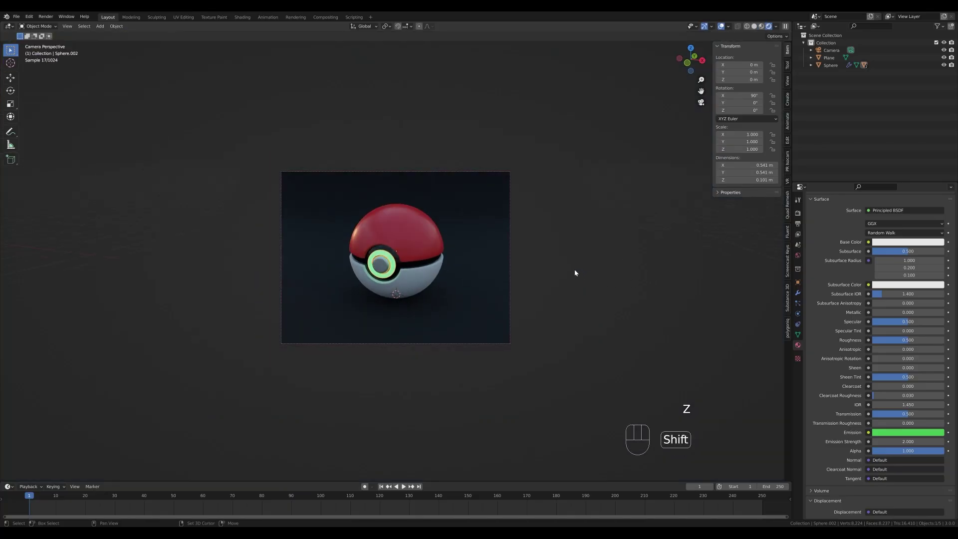
pyautogui.scroll(1, 519, 275)
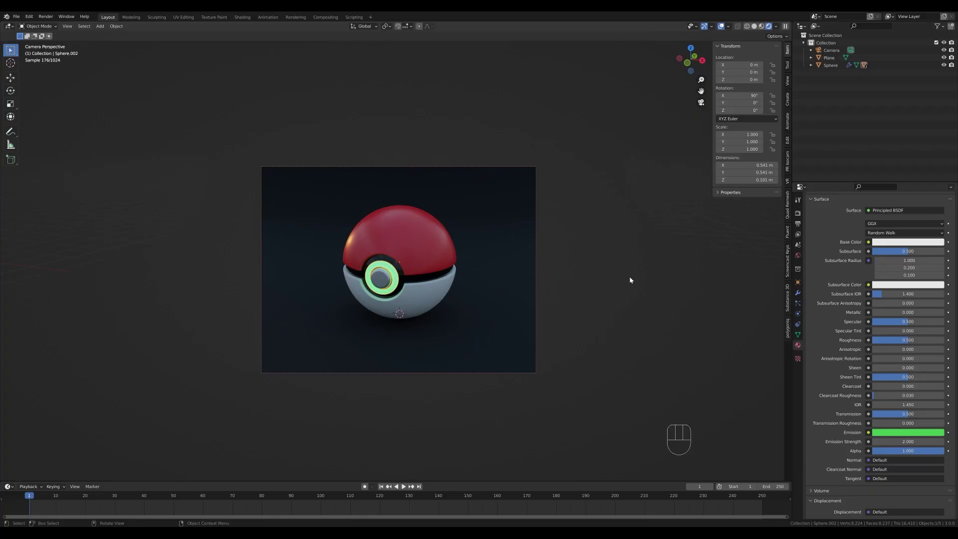
# Set the scene's colour management look to Medium High Contrast and raise the exposure to about 0.95
pyautogui.click(798, 213)
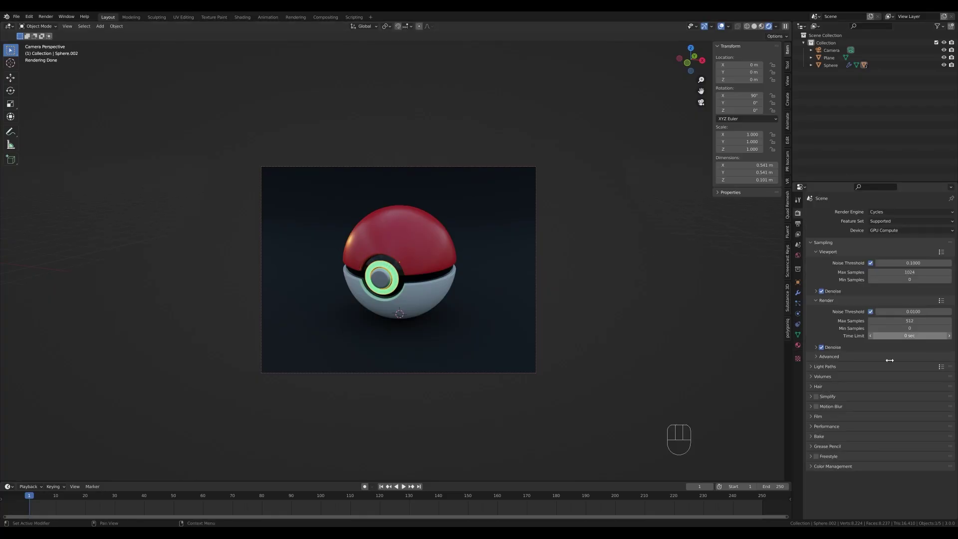
pyautogui.click(832, 466)
pyautogui.scroll(-1, 892, 483)
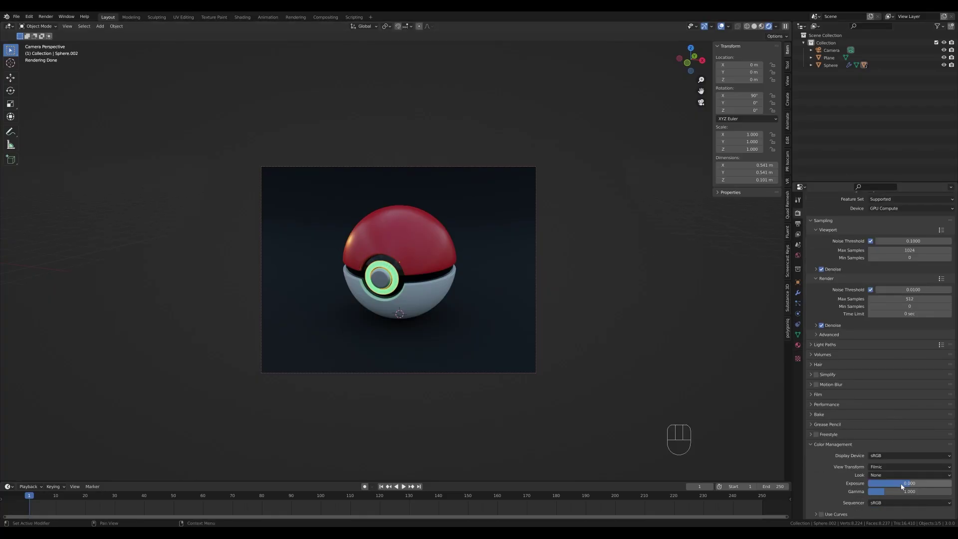
pyautogui.click(900, 475)
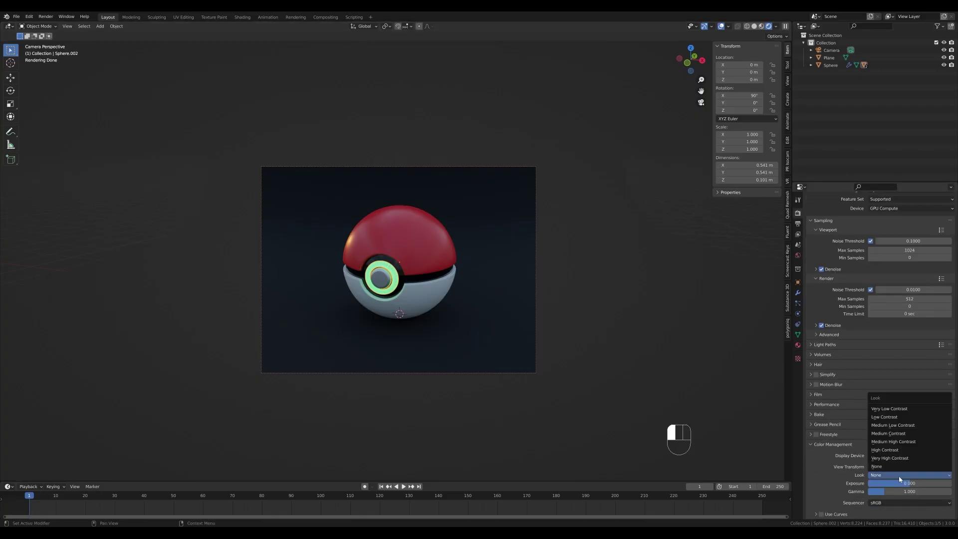
pyautogui.click(903, 442)
pyautogui.moveTo(912, 483); pyautogui.dragTo(914, 483)
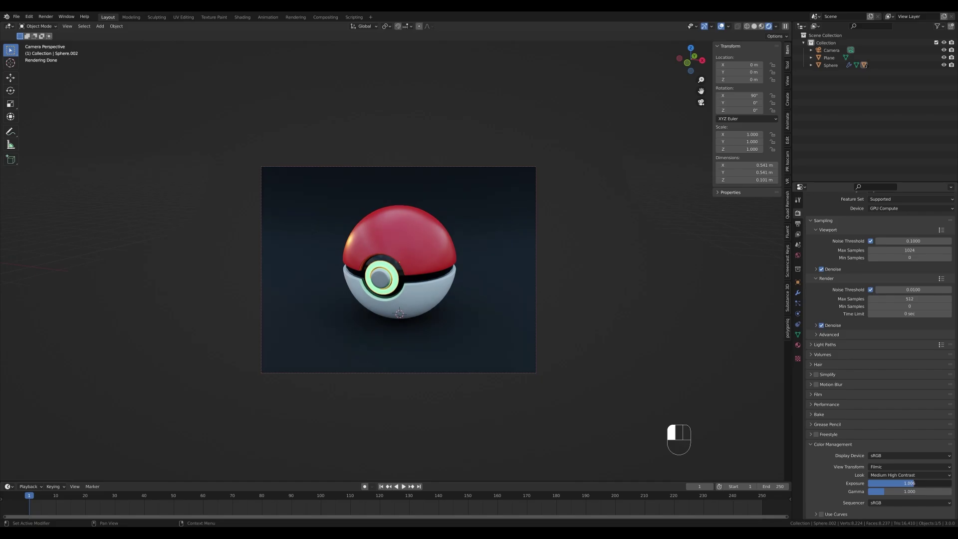
pyautogui.moveTo(914, 483); pyautogui.dragTo(914, 483)
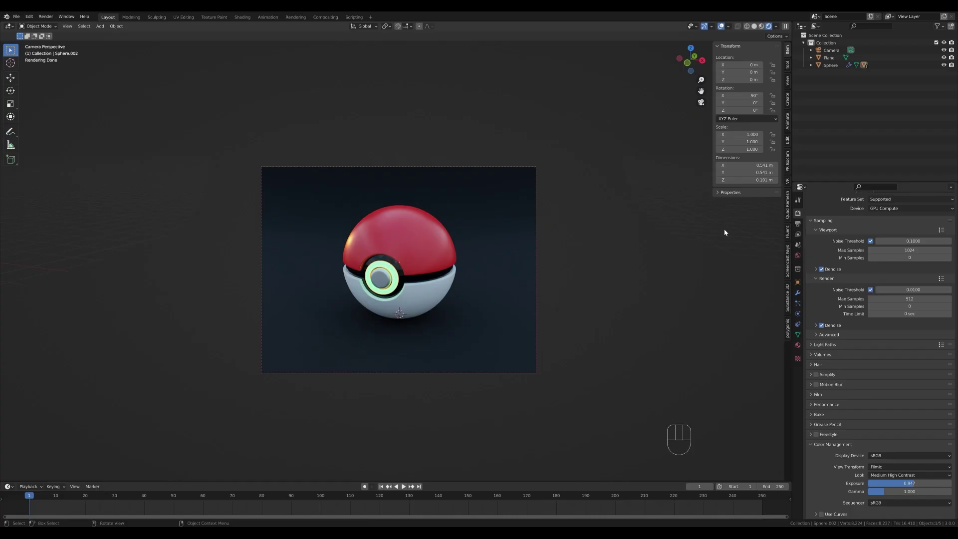
# Return to material preview shading, add an area light and raise it along Z to about 4.61 m
pyautogui.scroll(-3, 492, 284)
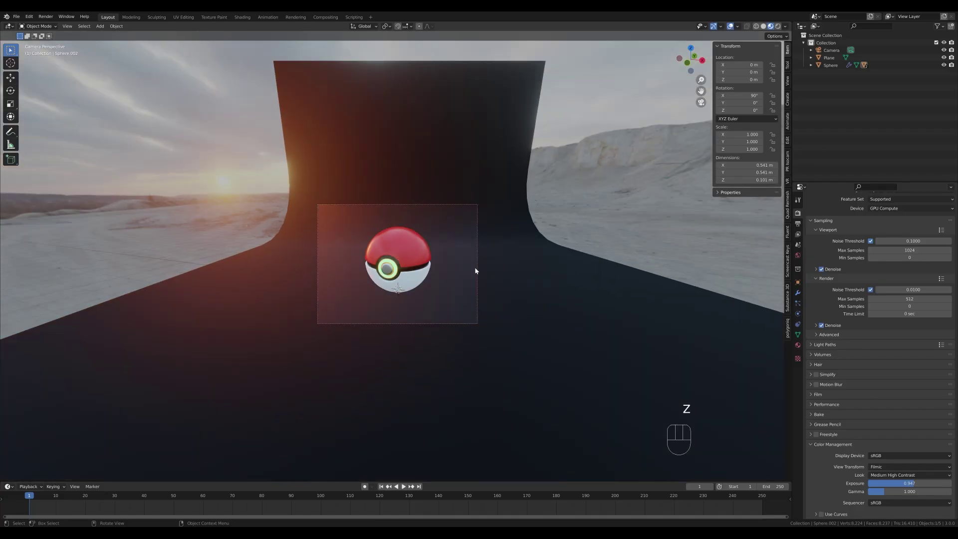
pyautogui.moveTo(475, 269); pyautogui.dragTo(493, 278, button='middle')
pyautogui.scroll(-5, 492, 278)
pyautogui.hotkey('shift', 'a')
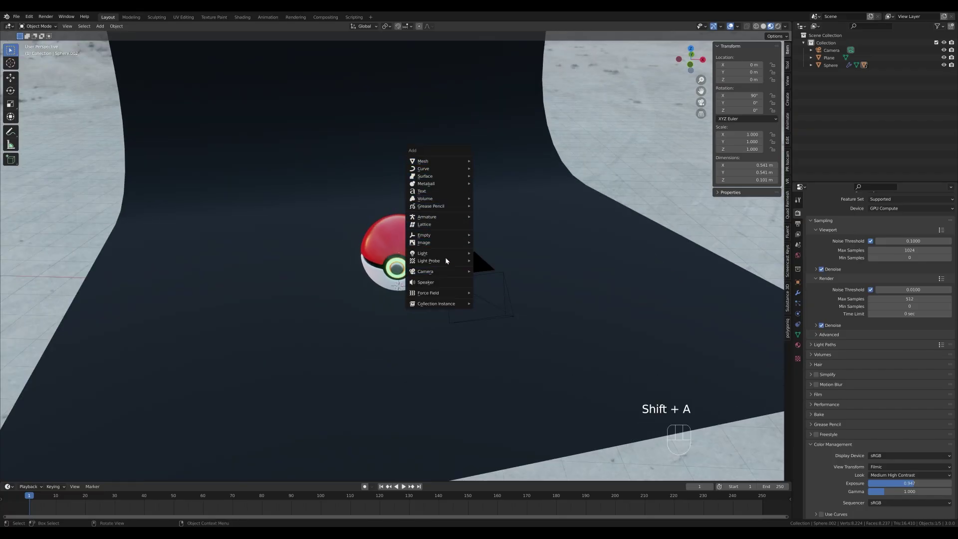
pyautogui.moveTo(447, 257)
pyautogui.click(505, 276)
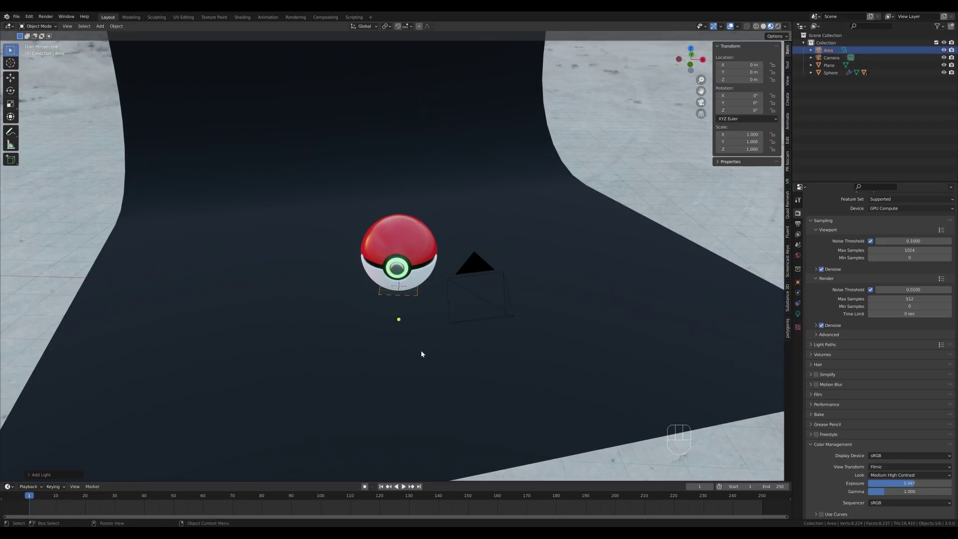
pyautogui.press('g')
pyautogui.press('z')
pyautogui.click(420, 172)
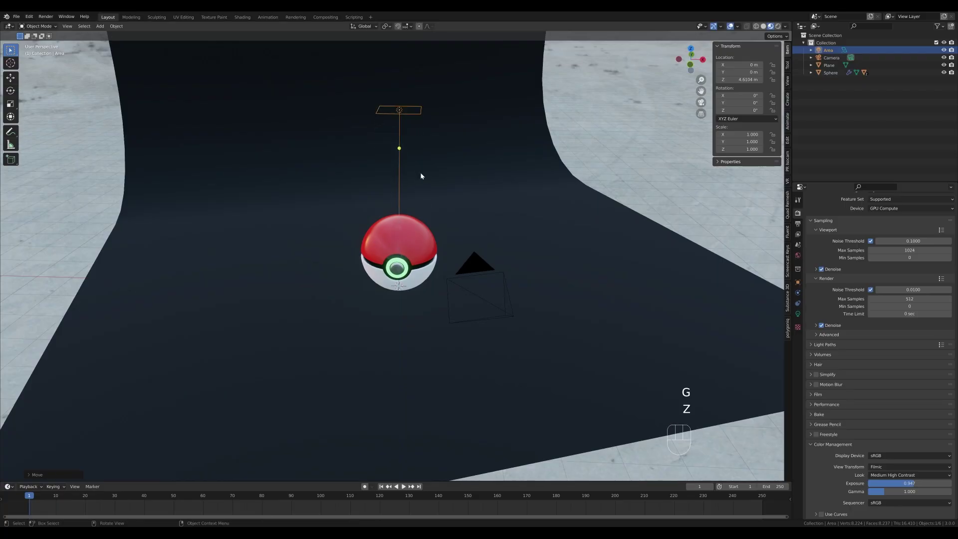
# Set the pivot point to the 3D cursor and rotate the area light -45° about the X axis
pyautogui.press('.')
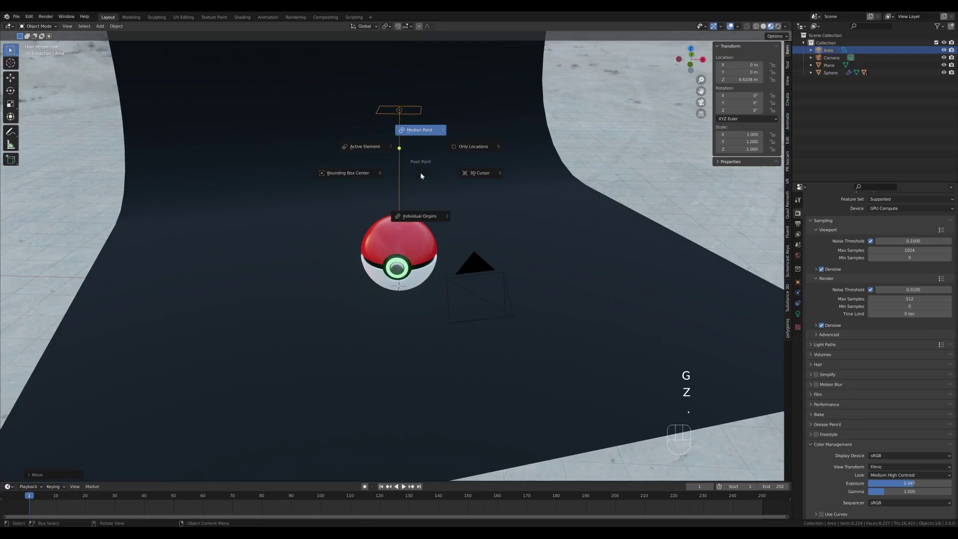
pyautogui.click(479, 174)
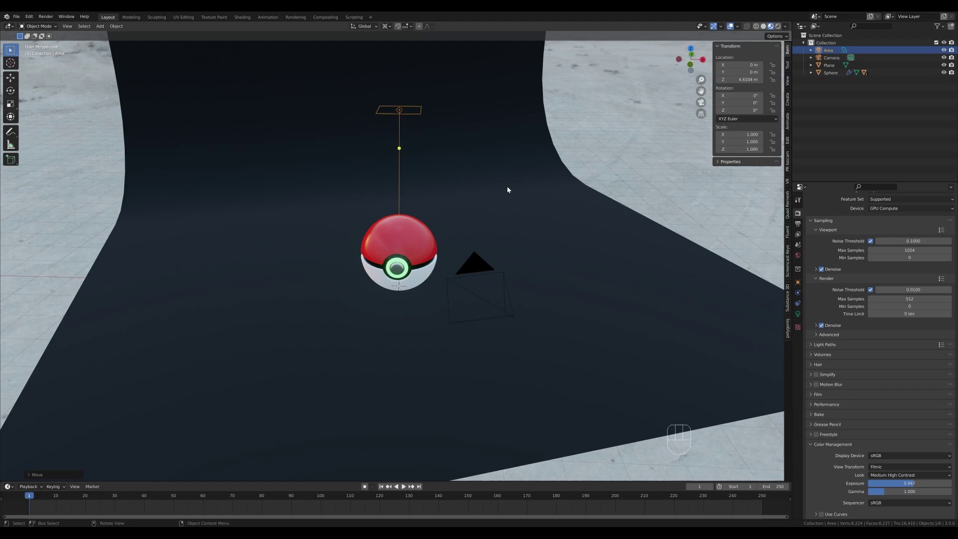
pyautogui.press('r')
pyautogui.press('x')
pyautogui.press('KP_4')
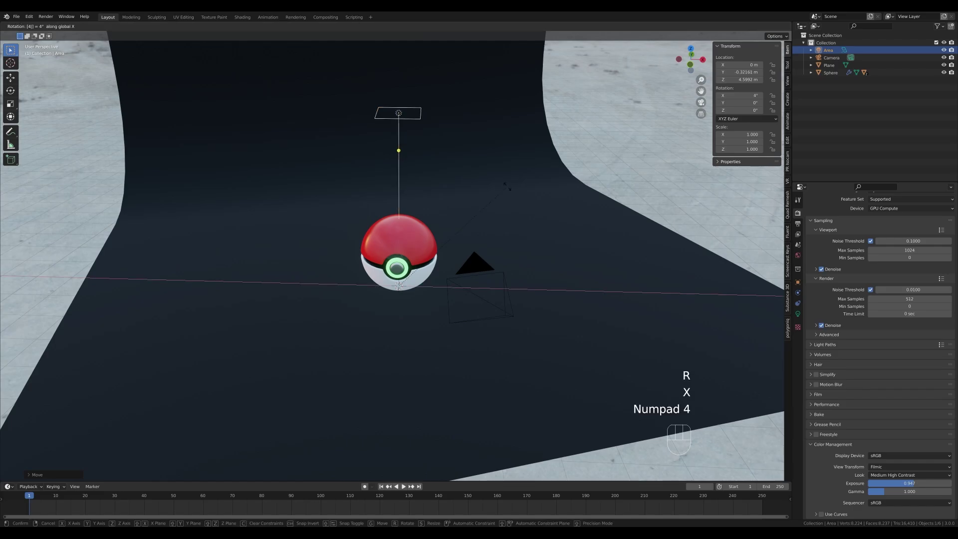
pyautogui.press('KP_5')
pyautogui.press('KP_Subtract')
pyautogui.press('KP_Enter')
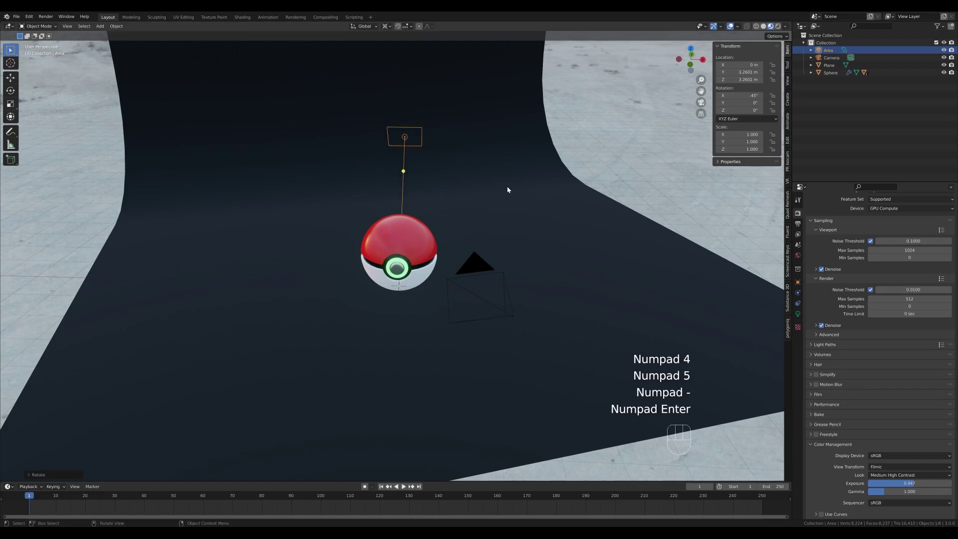
# Rotate the area light around the ball to about -92.6° in Z and tilt it on its local X to about -67.2°
pyautogui.press('r')
pyautogui.press('z')
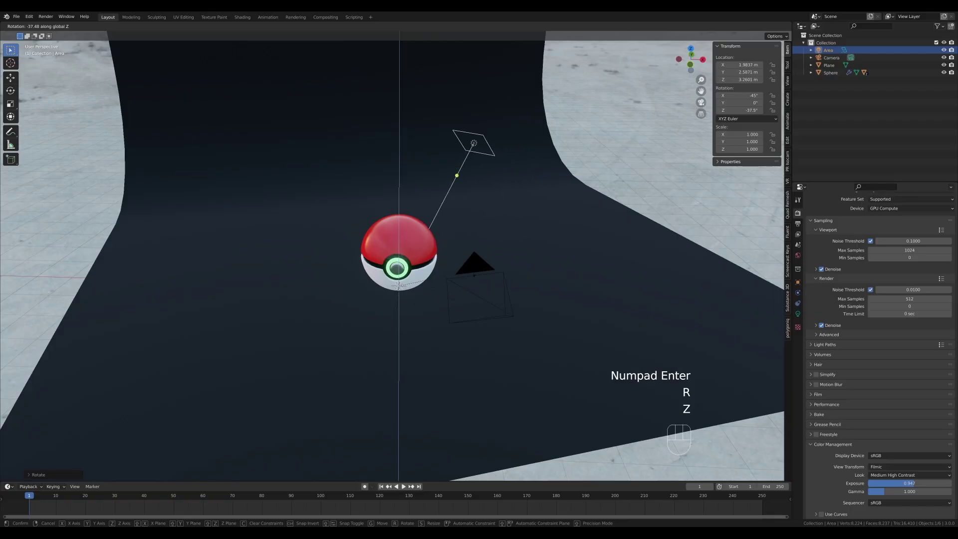
pyautogui.click(434, 321)
pyautogui.press('r')
pyautogui.press('x')
pyautogui.press('x')
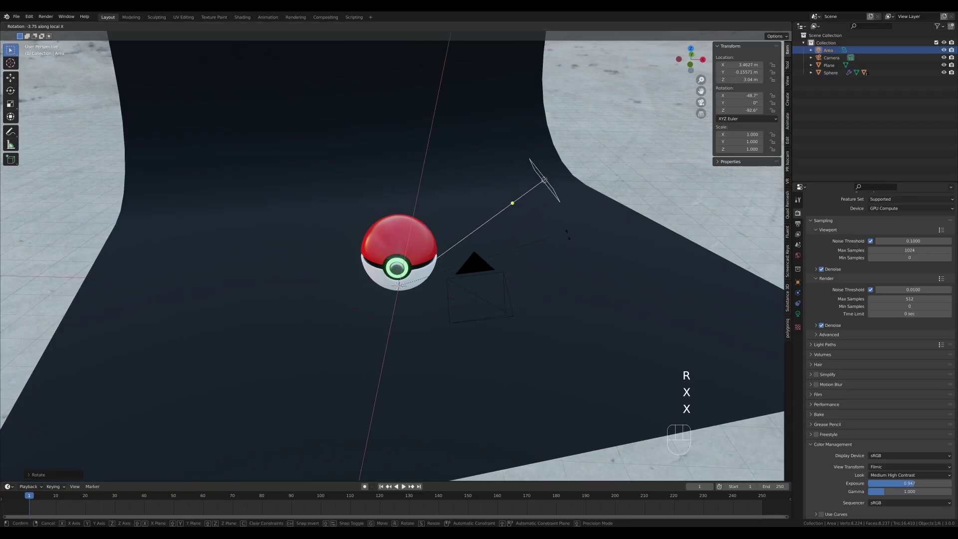
pyautogui.click(561, 292)
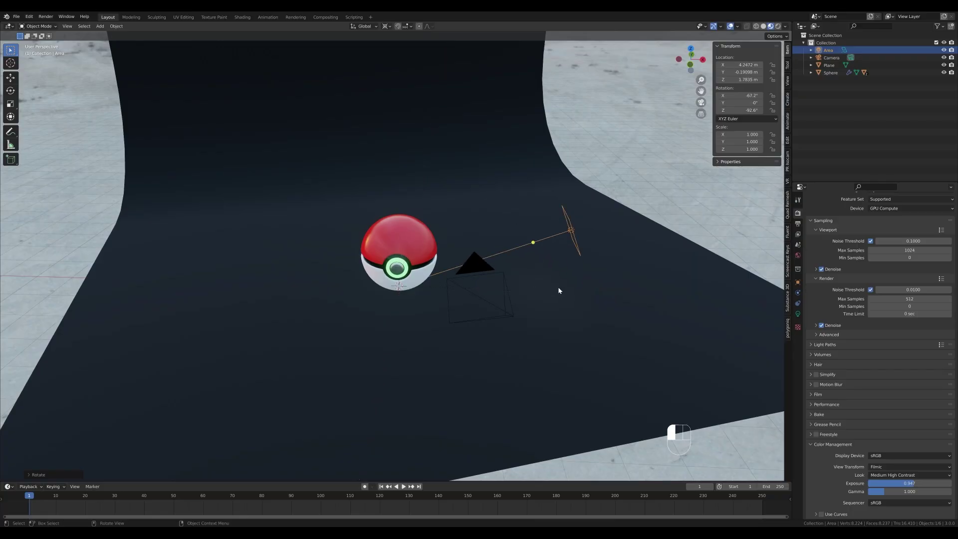
# Enlarge the area light to about 2.03 m and set its power to 500 W
pyautogui.moveTo(534, 247); pyautogui.dragTo(602, 314)
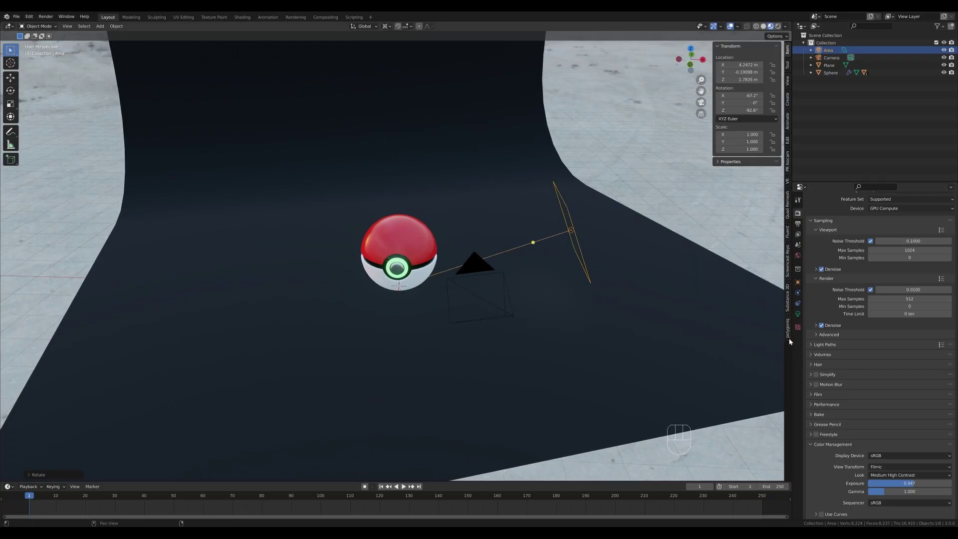
pyautogui.click(798, 313)
pyautogui.click(890, 263)
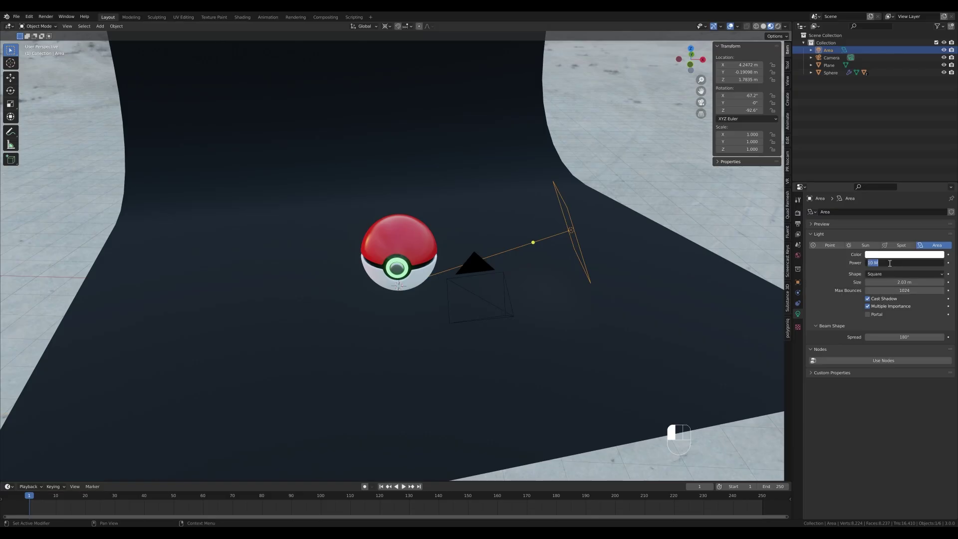
pyautogui.write('500')
pyautogui.press('Return')
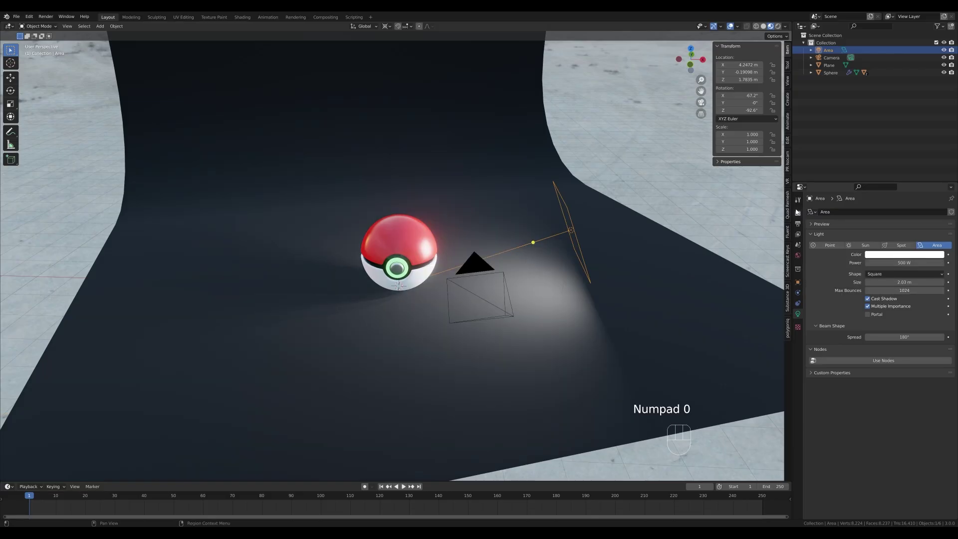
# Change the area light's shape to Disk and give it a warm light-orange colour
pyautogui.click(880, 274)
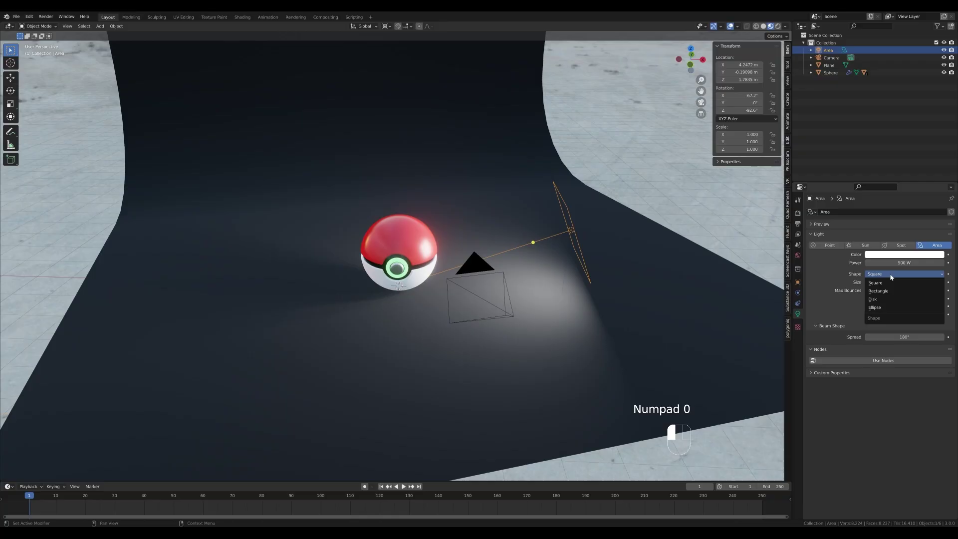
pyautogui.click(881, 298)
pyautogui.click(897, 255)
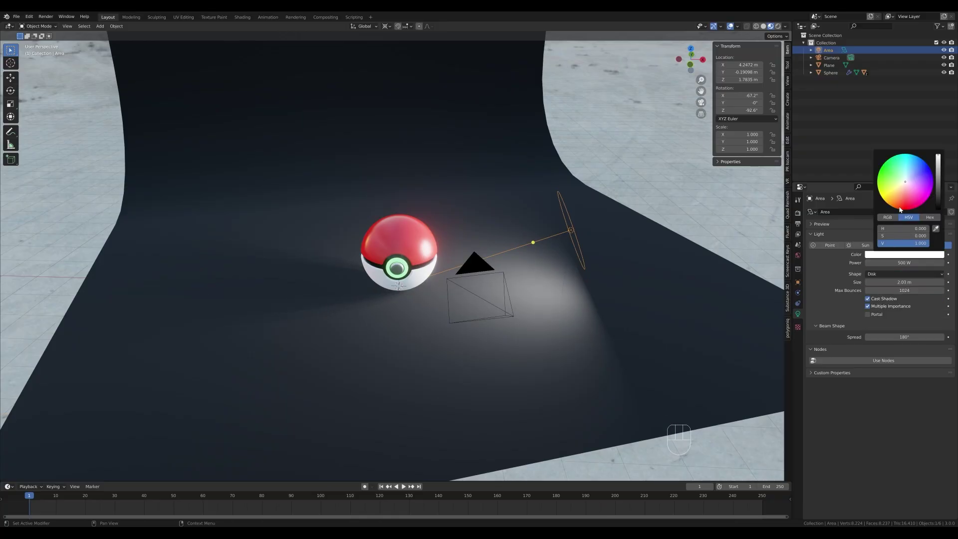
pyautogui.click(901, 191)
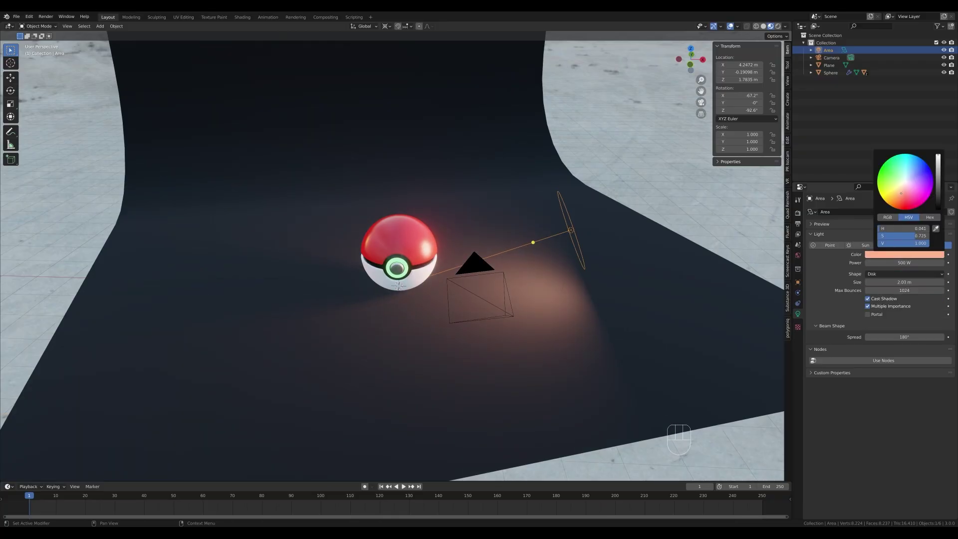
# Rotate the area light around the ball about the global Z axis to about -67° while checking through the camera
pyautogui.moveTo(124, 125); pyautogui.dragTo(159, 126, button='middle')
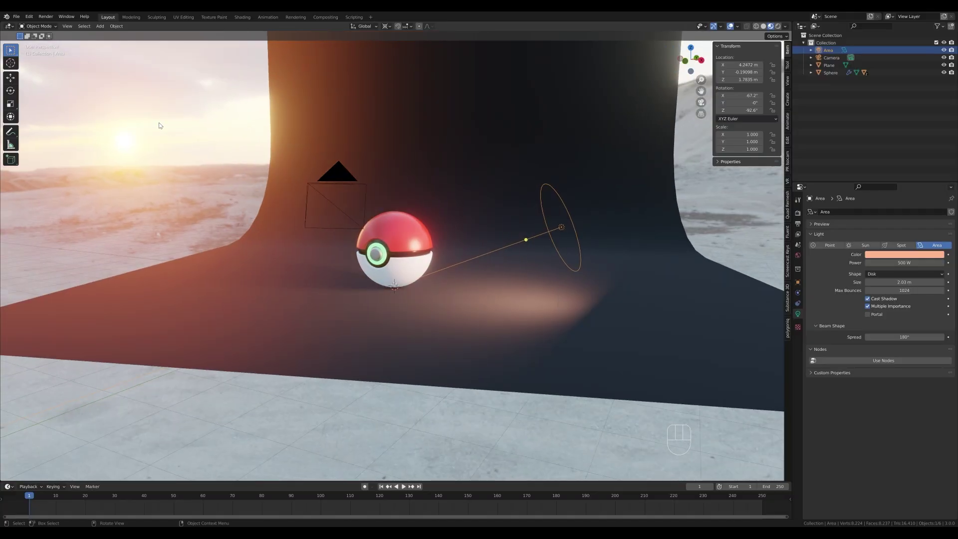
pyautogui.press('KP_0')
pyautogui.press('r')
pyautogui.press('z')
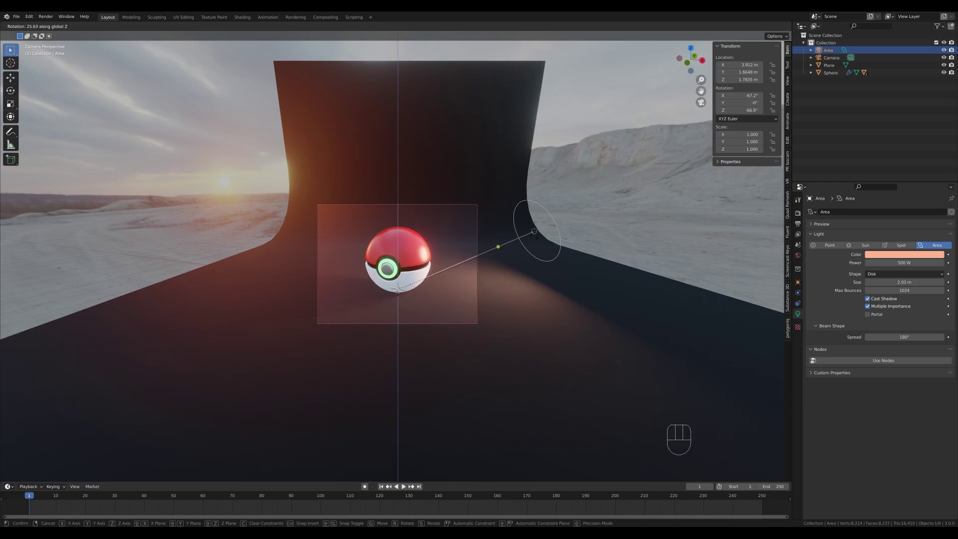
pyautogui.click(534, 234)
pyautogui.press('Escape')
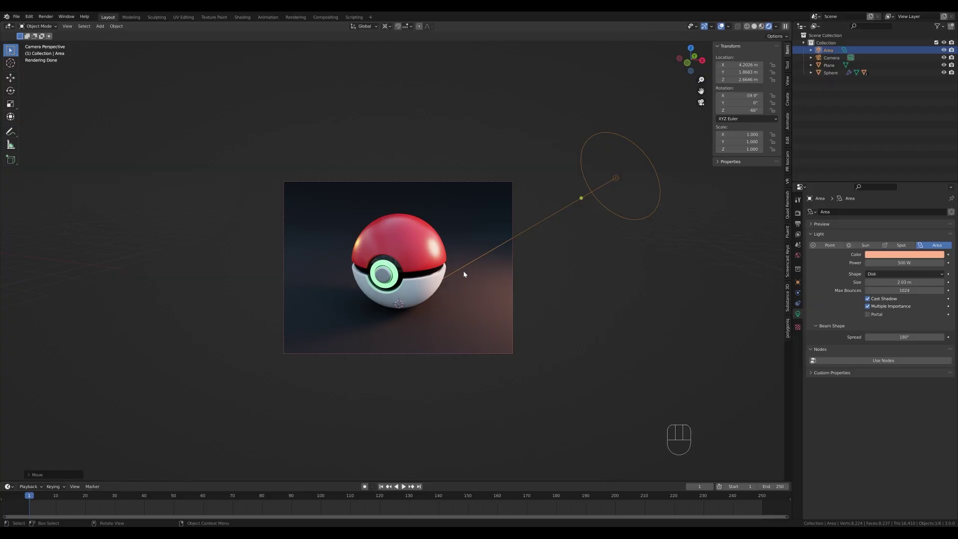
# Add a point light behind the ball and raise it to about 0.41 m in Z
pyautogui.moveTo(474, 288); pyautogui.dragTo(396, 247, button='middle')
pyautogui.hotkey('shift', 'a')
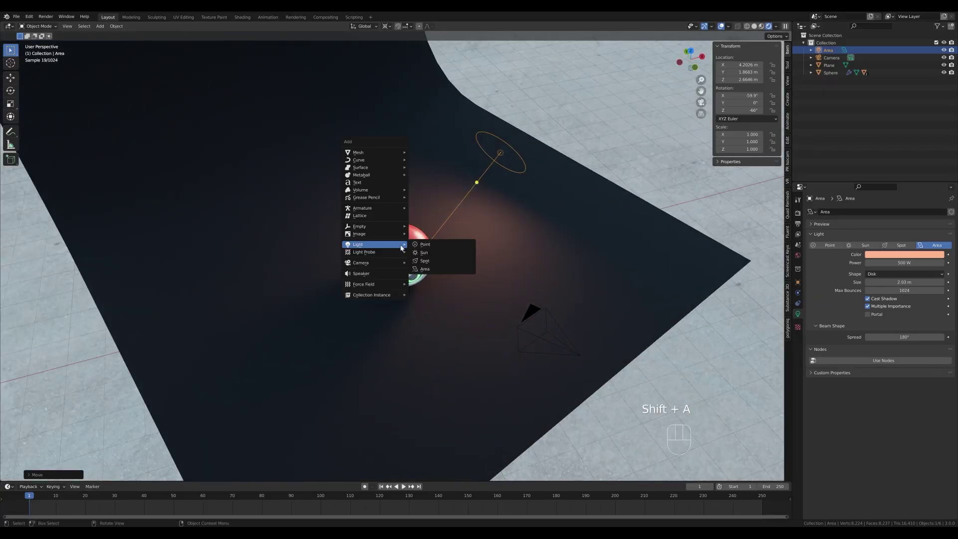
pyautogui.click(425, 244)
pyautogui.press('g')
pyautogui.press('z')
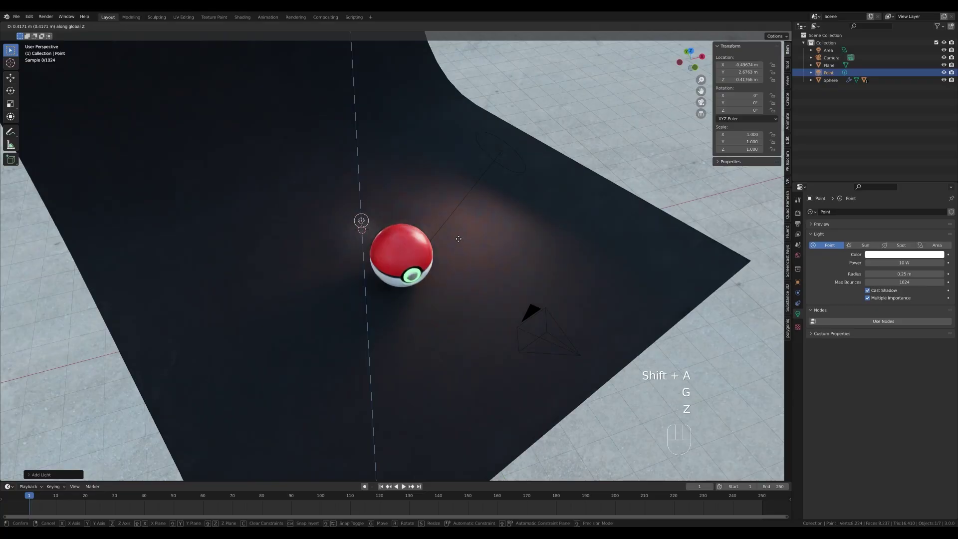
pyautogui.click(458, 239)
# Set the point light's power to 500 W and give it a light violet colour
pyautogui.click(893, 262)
pyautogui.write('500')
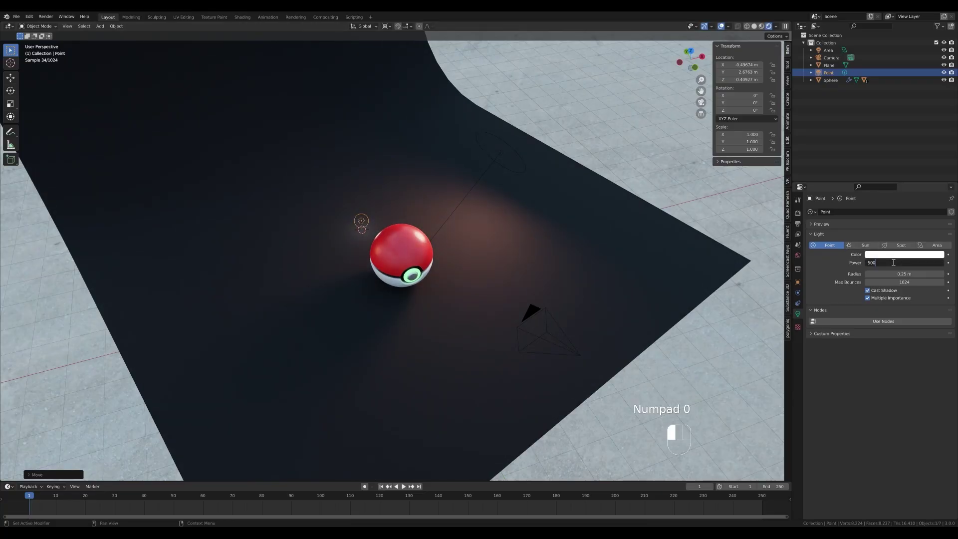
pyautogui.press('Return')
pyautogui.click(918, 255)
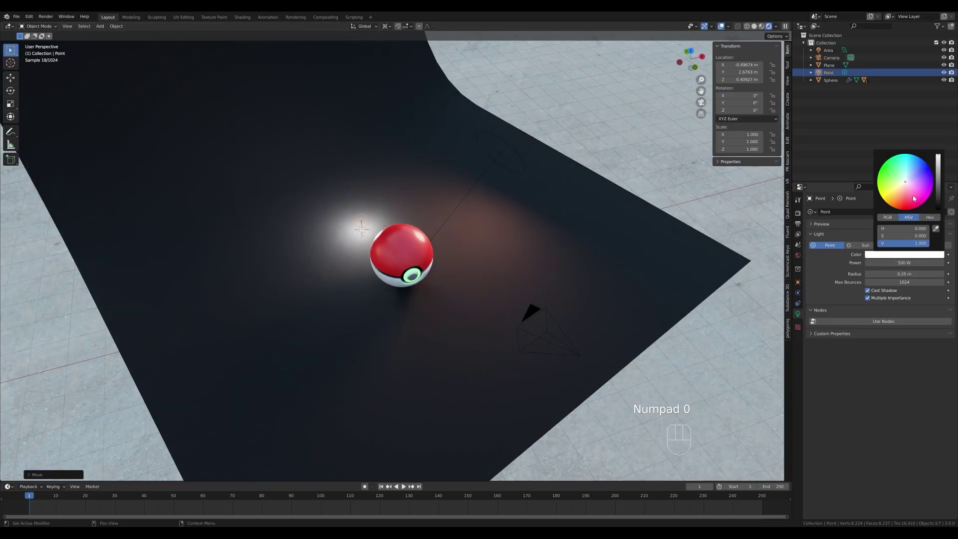
pyautogui.click(912, 176)
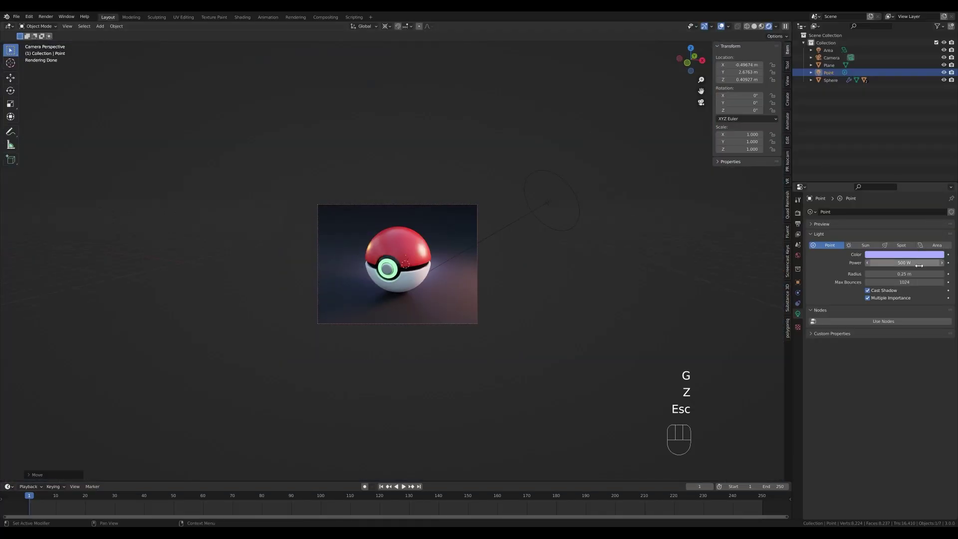
# Set the point light's power to 1500 W and shift it to about X -0.68 m, Y 2.61 m
pyautogui.click(920, 265)
pyautogui.write('1500')
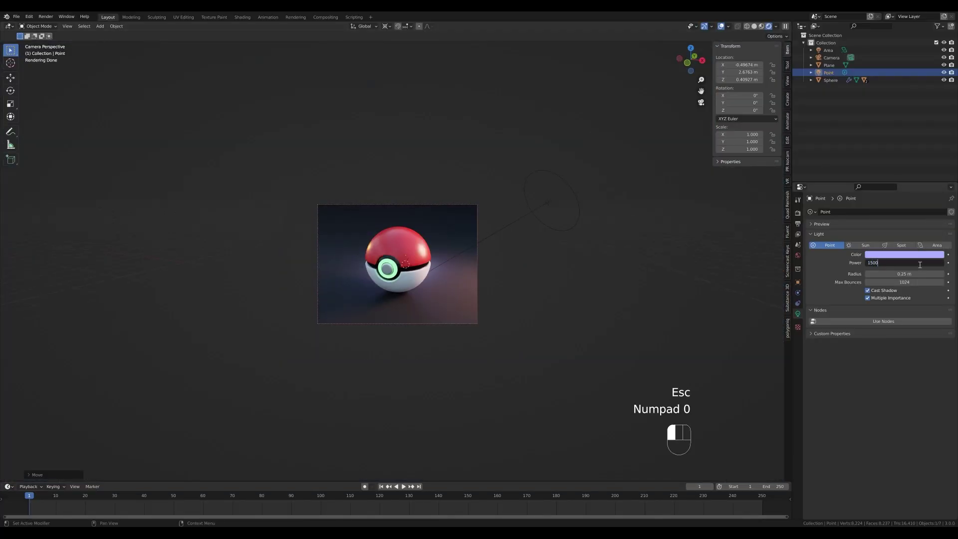
pyautogui.press('Return')
pyautogui.press('g')
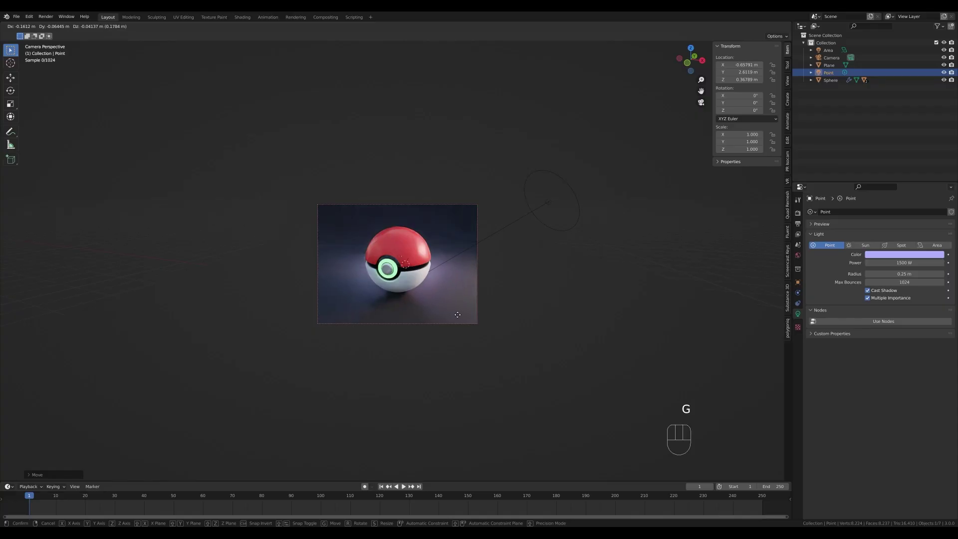
pyautogui.click(455, 314)
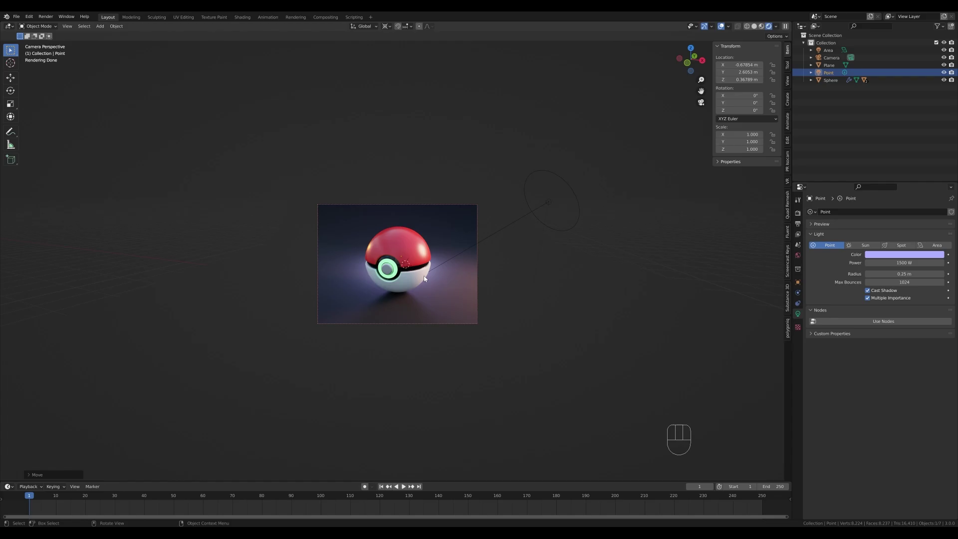
# Duplicate the violet point light and place the copy farther behind the ball, at about Y 6.37 m
pyautogui.moveTo(425, 279)
pyautogui.mouseDown(button='middle')
pyautogui.moveTo(472, 301)
pyautogui.moveTo(426, 287)
pyautogui.mouseUp(button='middle')
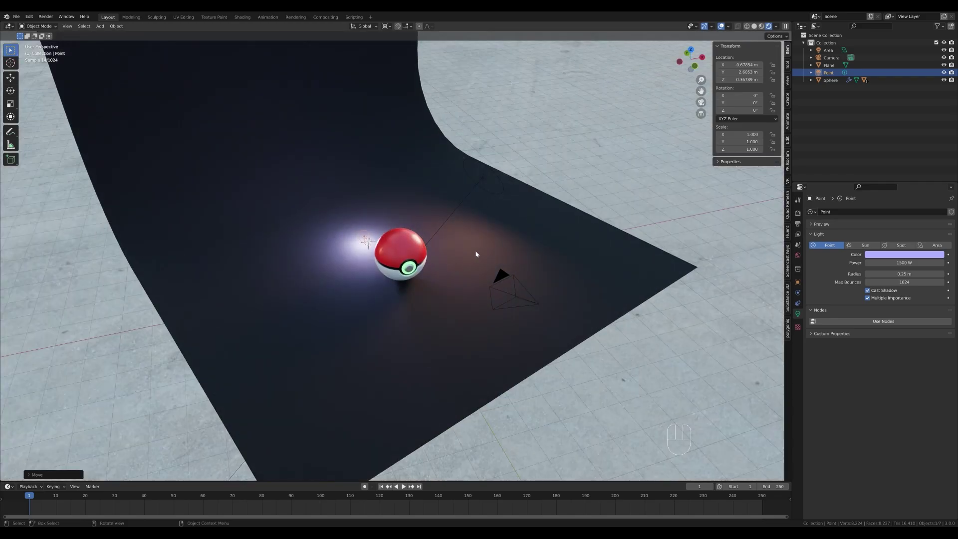
pyautogui.press('KP_7')
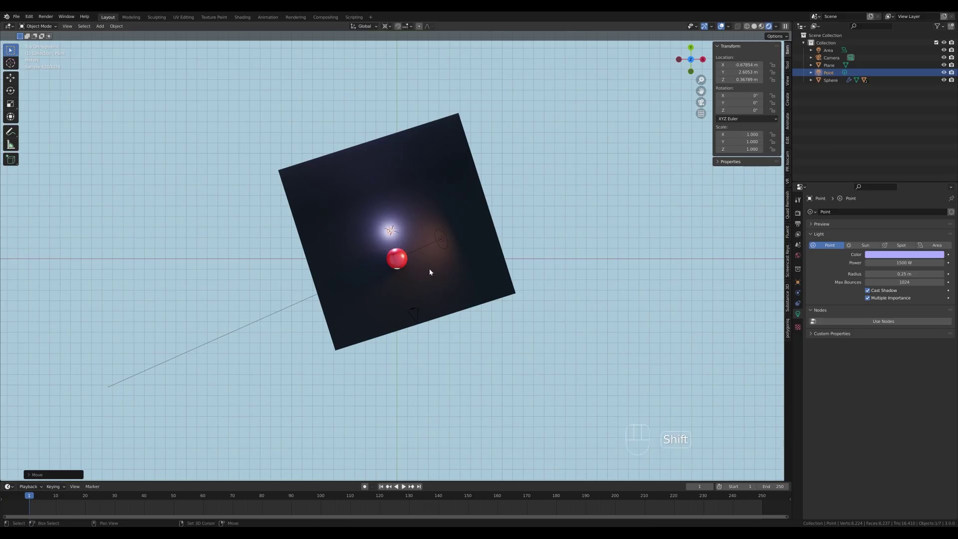
pyautogui.hotkey('shift', 'd')
pyautogui.click(419, 228)
pyautogui.press('KP_0')
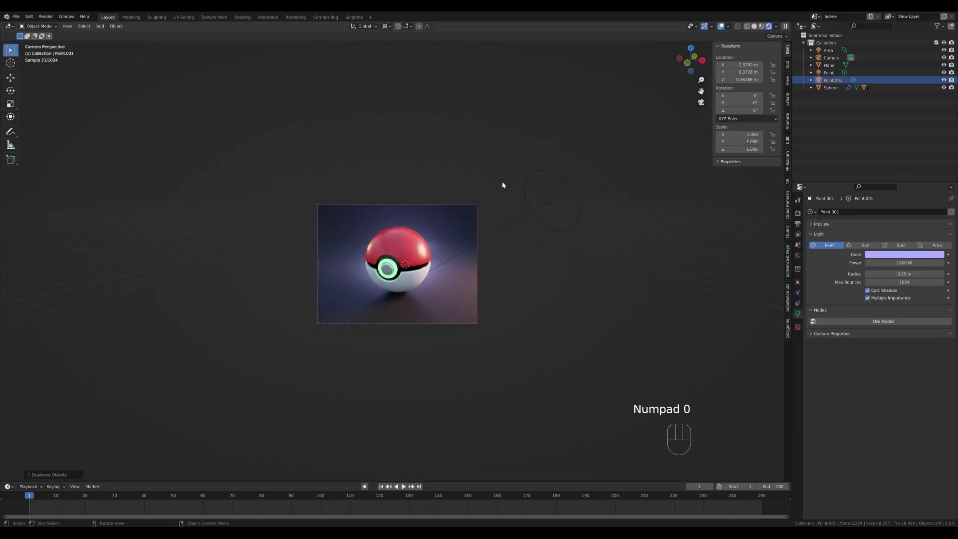
# Give the duplicated point light a light cyan colour
pyautogui.click(904, 254)
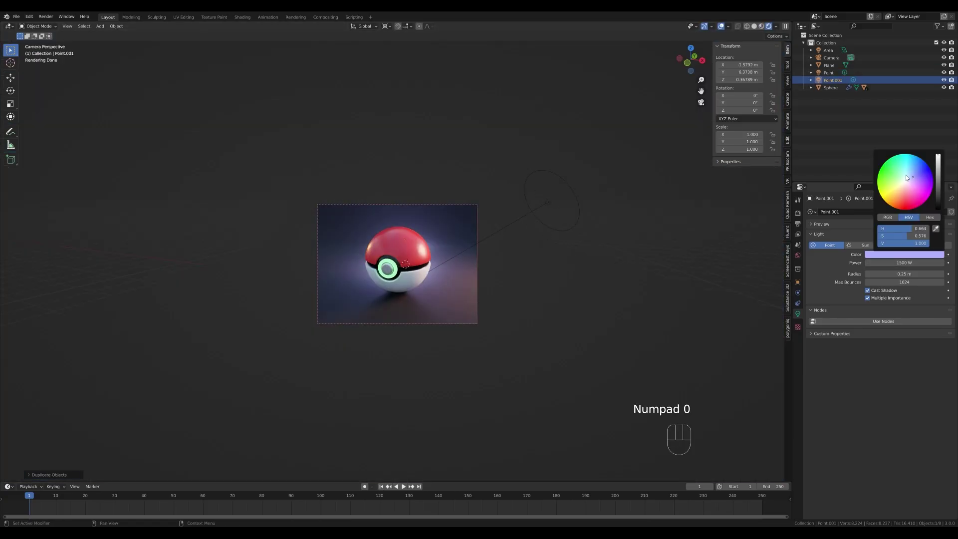
pyautogui.click(906, 164)
pyautogui.click(903, 170)
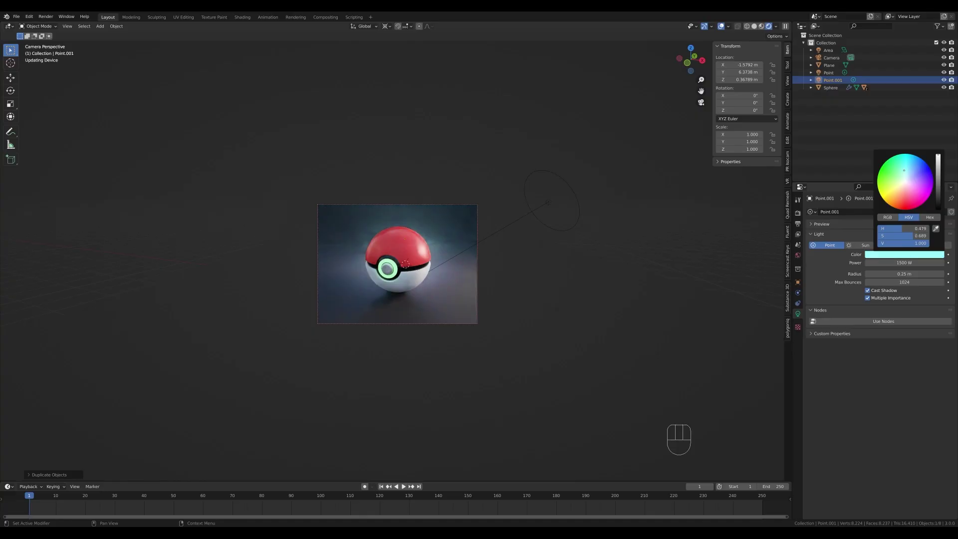
# Set the cyan point light's power to 5000 W and shift it slightly to about Y 6.29 m
pyautogui.click(912, 264)
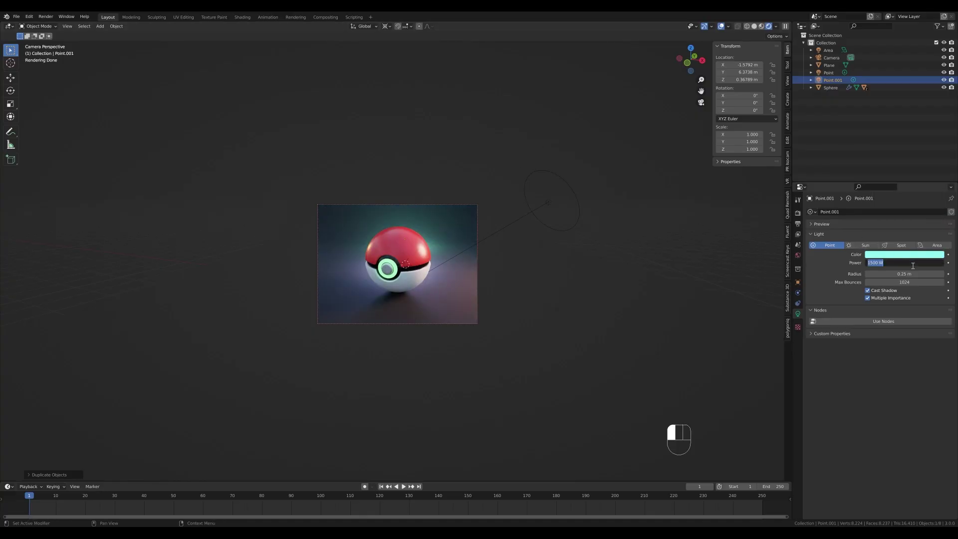
pyautogui.write('500')
pyautogui.press('Return')
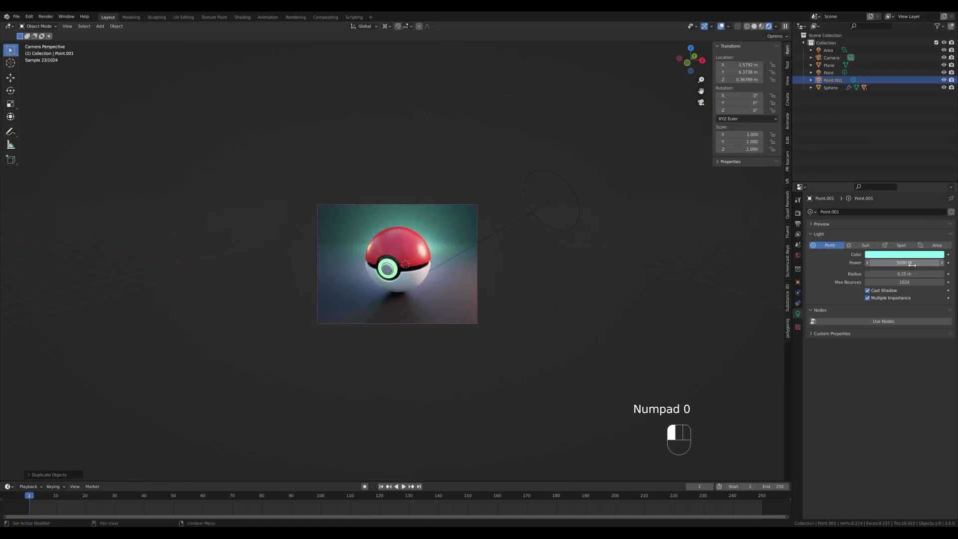
pyautogui.press('g')
pyautogui.click(559, 252)
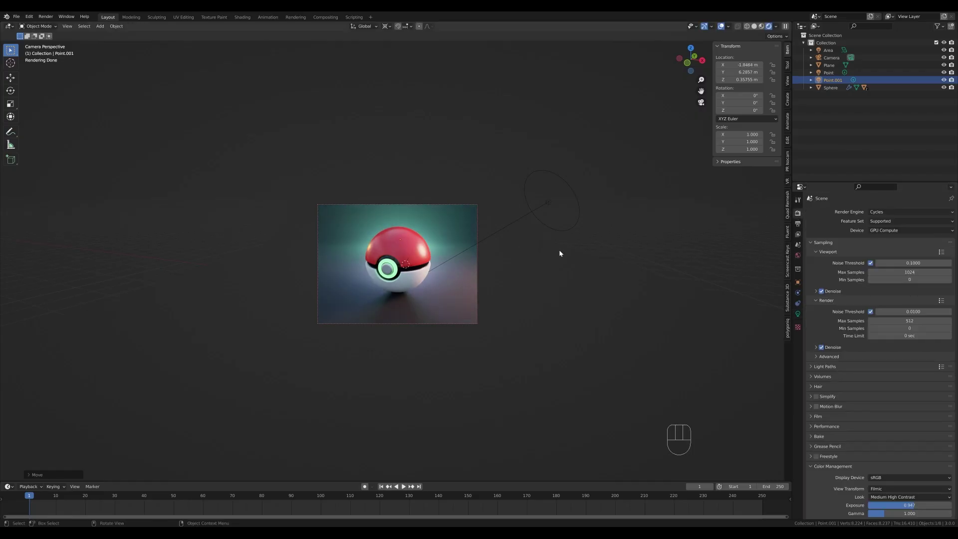
# Lower the scene's colour management exposure and collapse those settings
pyautogui.moveTo(922, 507); pyautogui.dragTo(913, 508)
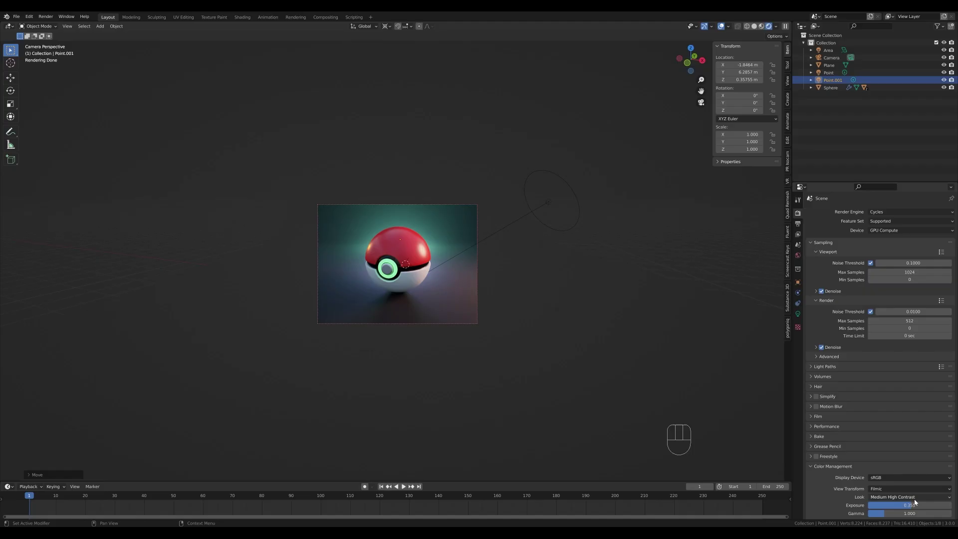
pyautogui.click(810, 467)
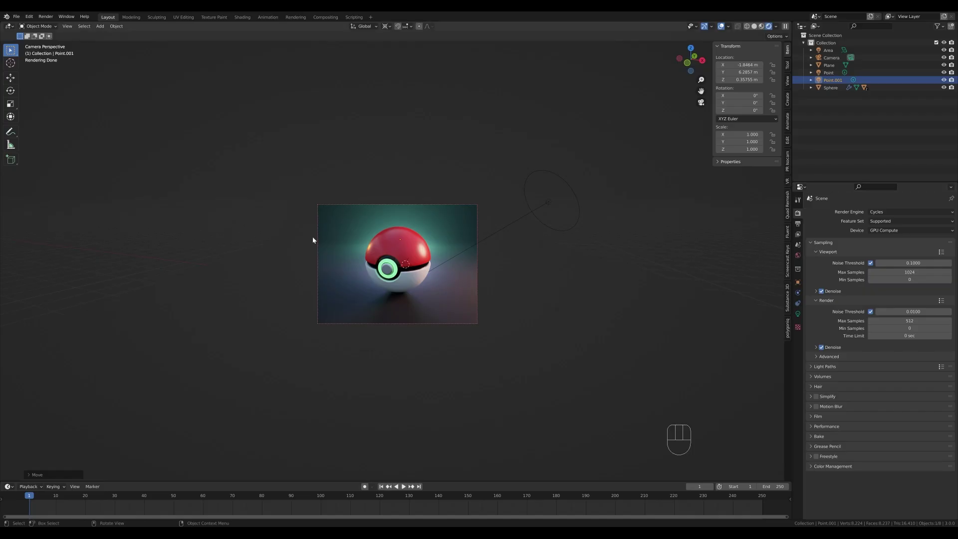
# Slide the Poké Ball along the floor to about X 0.33 m, Y 0.07 m without changing its height
pyautogui.click(421, 258)
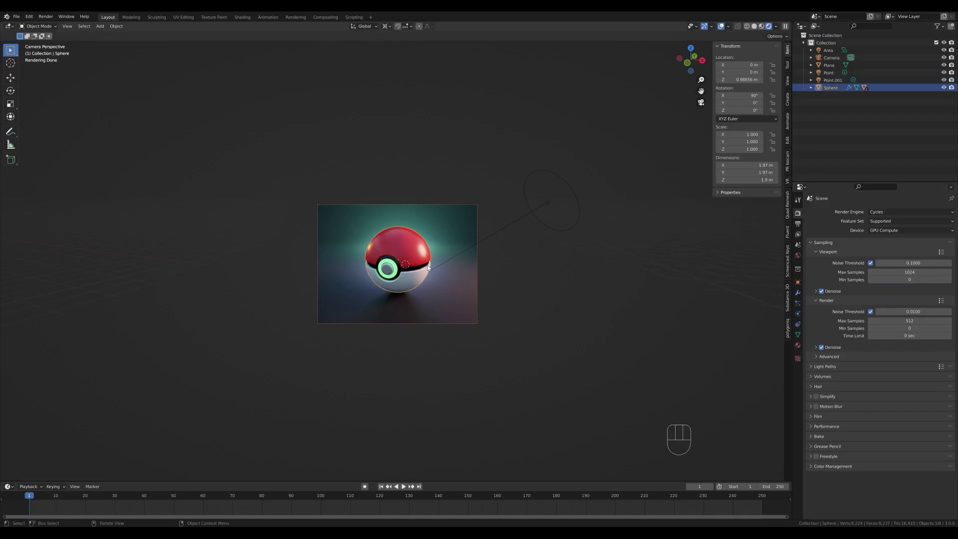
pyautogui.press('g')
pyautogui.hotkey('shift', 'z')
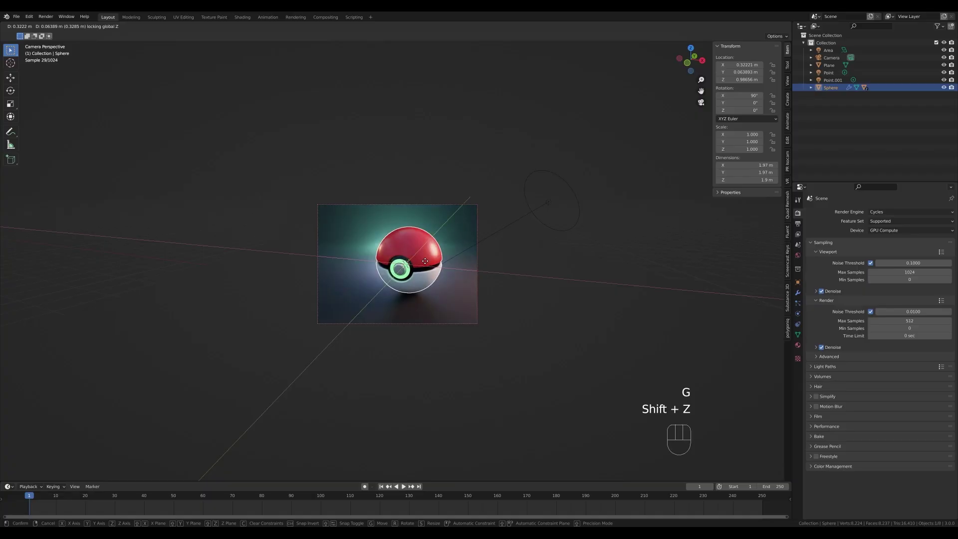
pyautogui.click(426, 262)
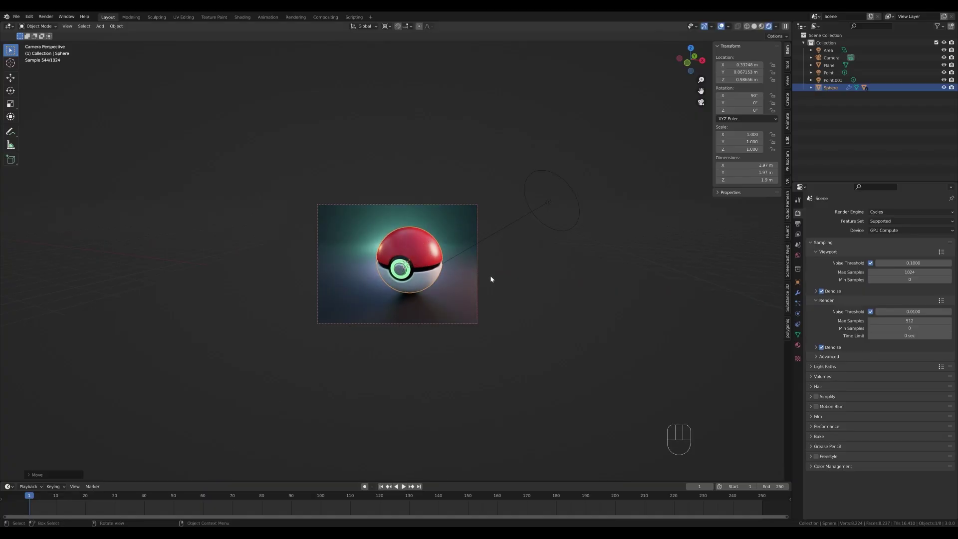
# Make a linked duplicate of the Poké Ball with all its child parts and place it on the floor plane behind the original
pyautogui.hotkey('shift', ']')
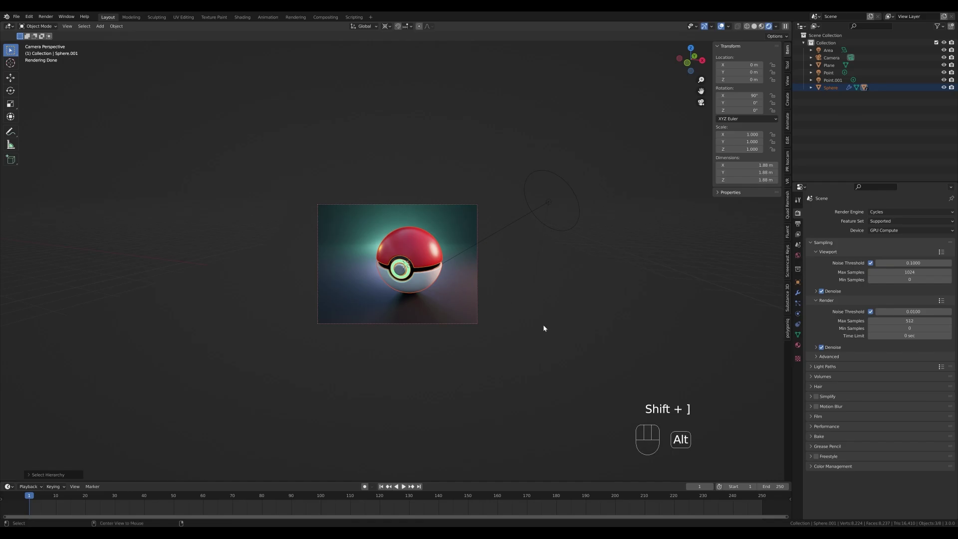
pyautogui.hotkey('alt', 'd')
pyautogui.hotkey('shift', 'z')
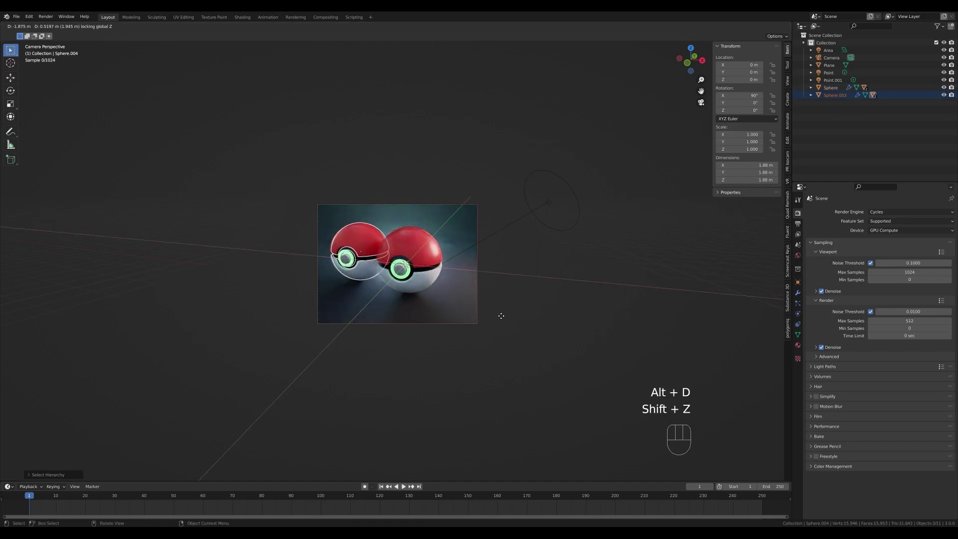
pyautogui.click(580, 310)
# Scale the duplicated ball to about 0.75 and slide it horizontally until more of it shows beside the front ball
pyautogui.press('s')
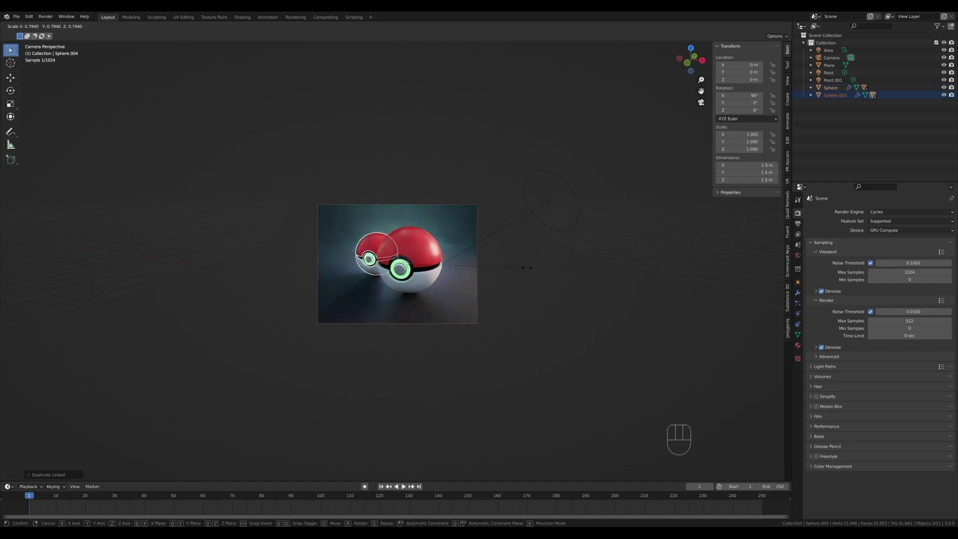
pyautogui.click(458, 263)
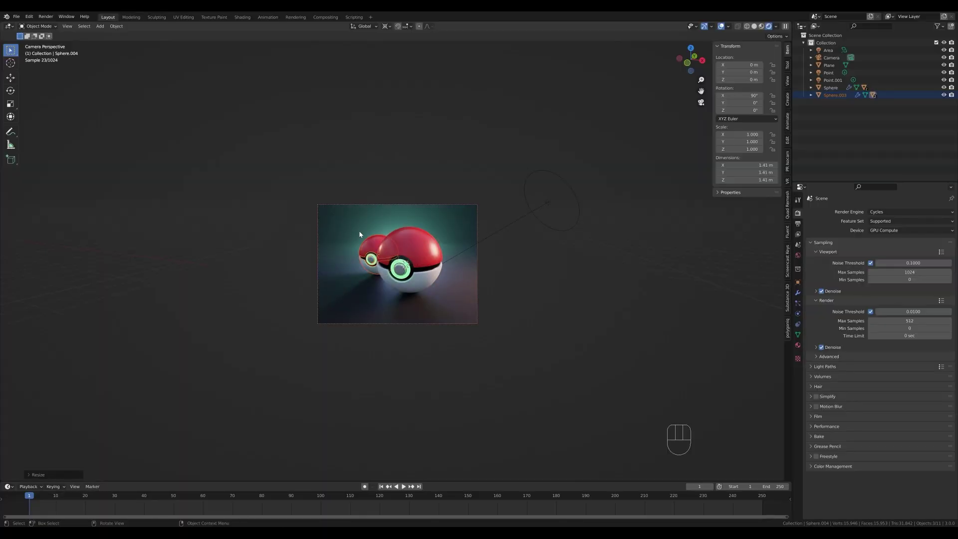
pyautogui.press('g')
pyautogui.hotkey('shift', 'z')
pyautogui.click(469, 261)
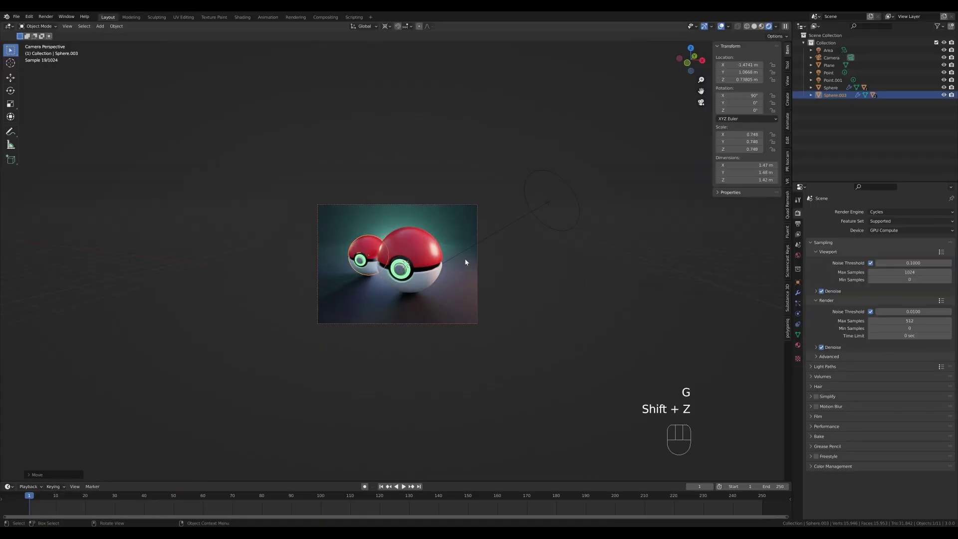
# Tilt the smaller ball freely to about 81° in X and lower it onto the floor at about Z 0.75 m
pyautogui.press('r')
pyautogui.press('r')
pyautogui.click(493, 245)
pyautogui.press('KP_1')
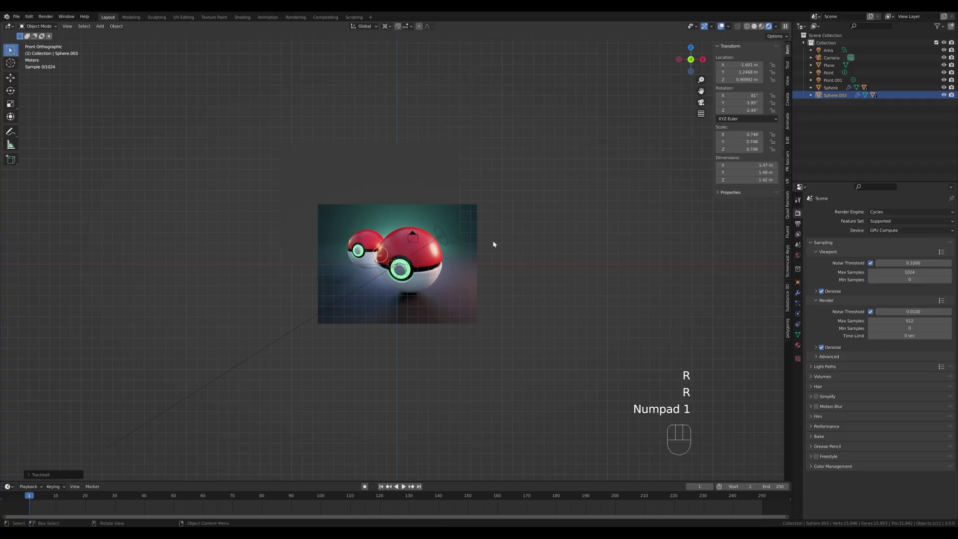
pyautogui.scroll(5, 490, 247)
pyautogui.press('g')
pyautogui.press('z')
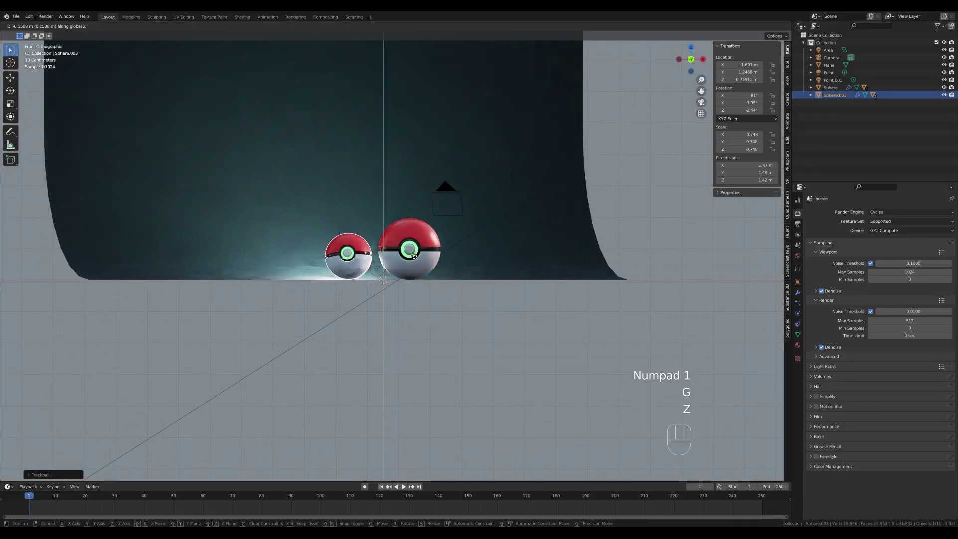
pyautogui.click(387, 262)
pyautogui.press('KP_0')
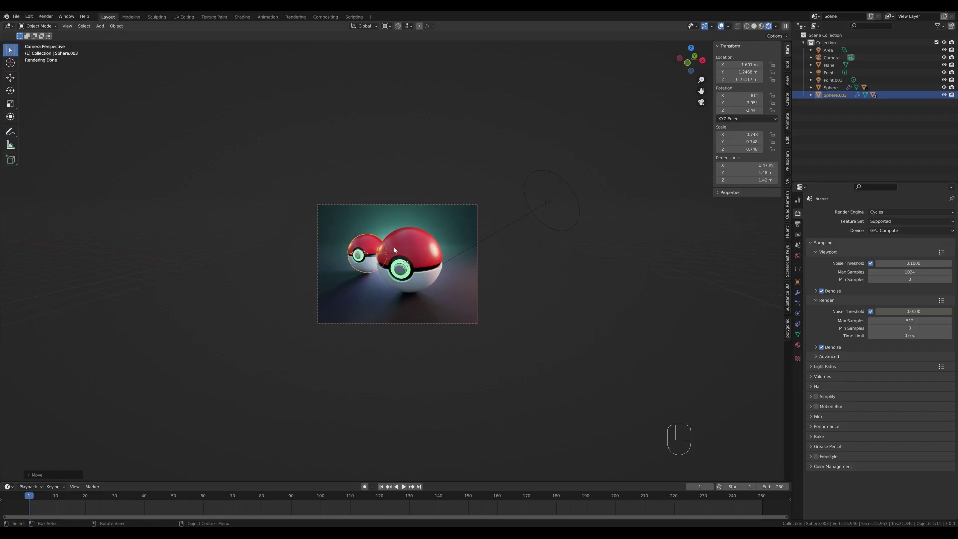
# Raise the camera about 0.13 m along the Z axis
pyautogui.click(427, 213)
pyautogui.press('g')
pyautogui.press('z')
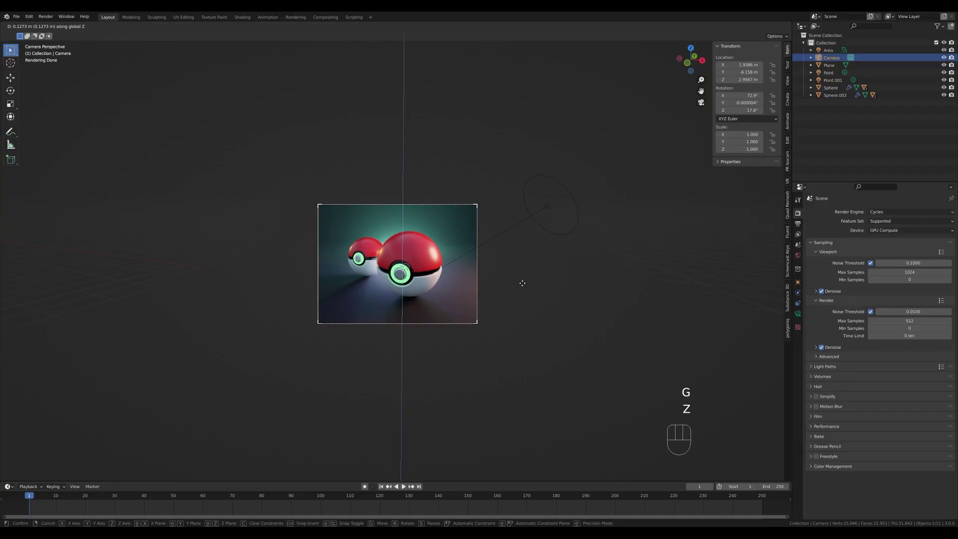
pyautogui.click(522, 286)
# Raise the cyan point light behind the balls to about 0.57 m in Z
pyautogui.scroll(4, 522, 286)
pyautogui.click(638, 181)
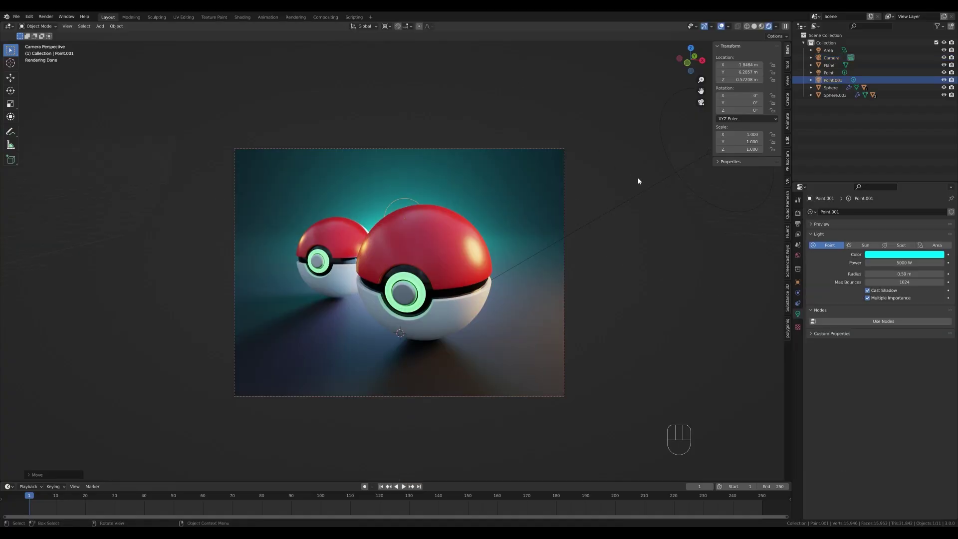